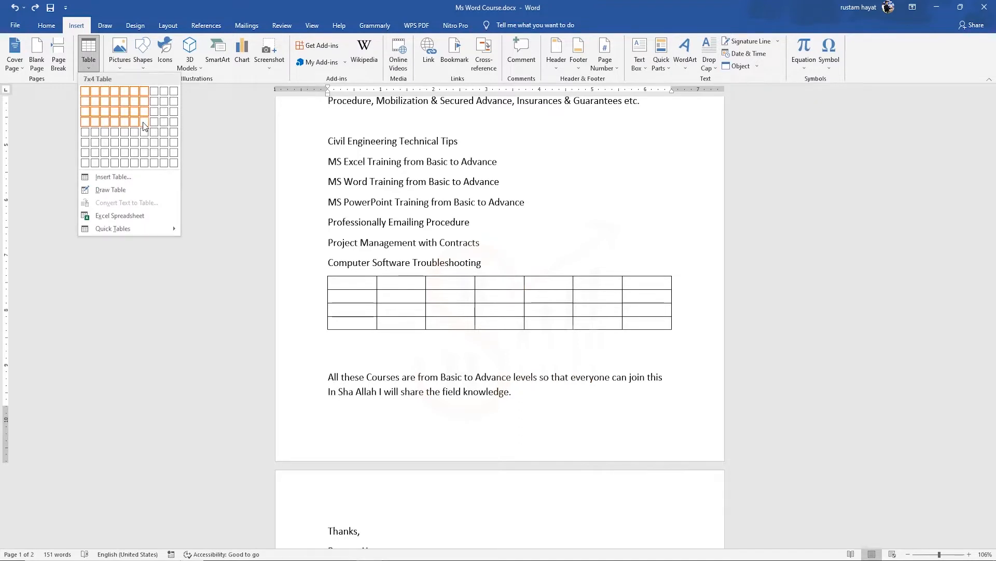
Step: Insert a 7x4 table below the Computer Software Troubleshooting line, and undo the insertion
left_click(144, 126)
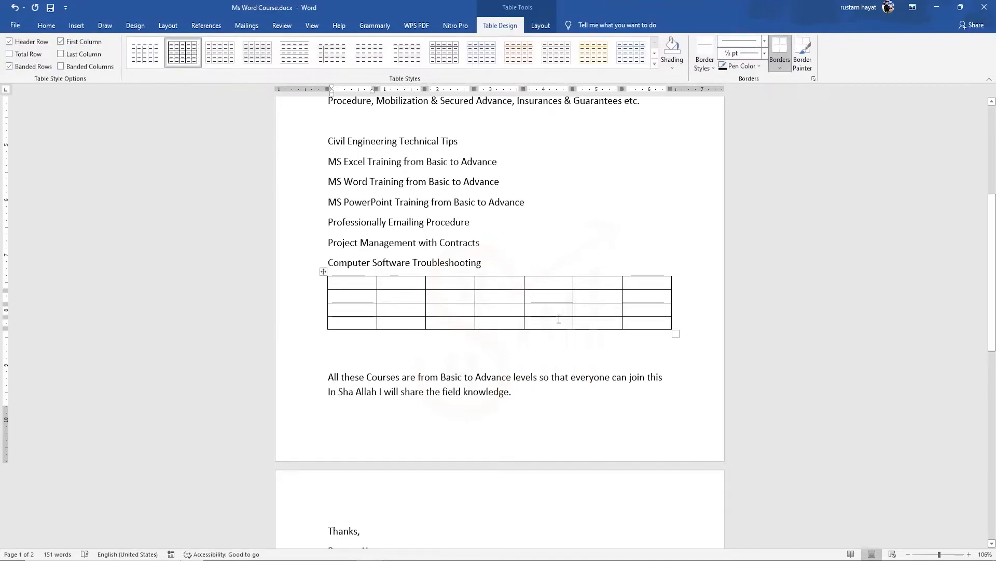
key("ctrl+z")
Step: Insert a table of 7 columns and 4 rows with fixed column width by specifying its dimensions
left_click(76, 26)
left_click(89, 52)
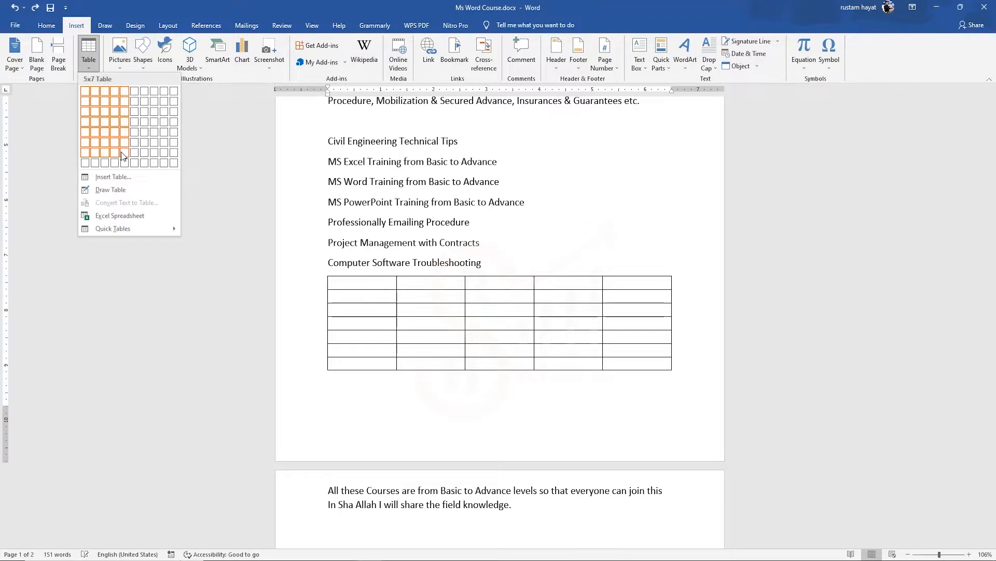
left_click(111, 178)
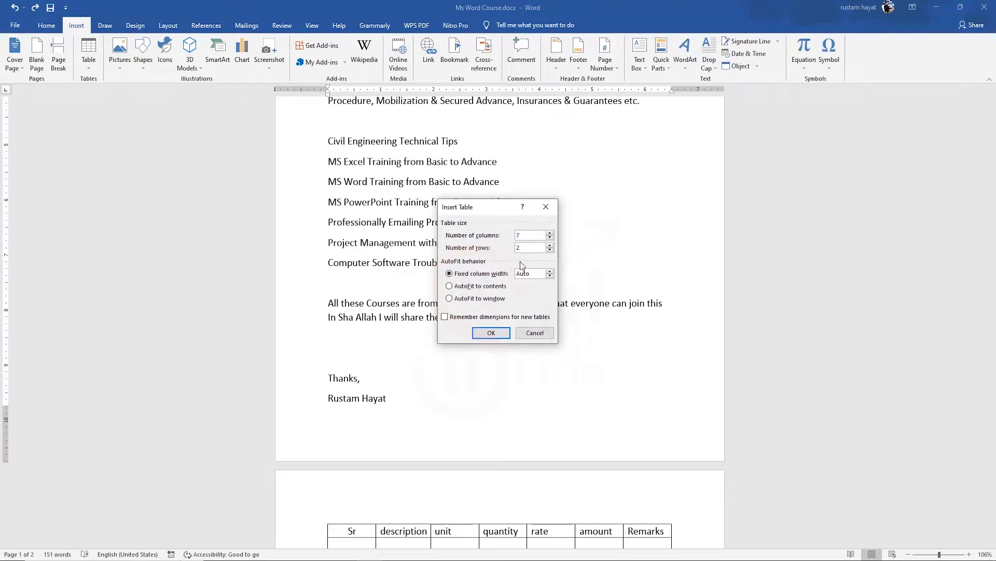
key("Tab")
type("4")
left_click(494, 335)
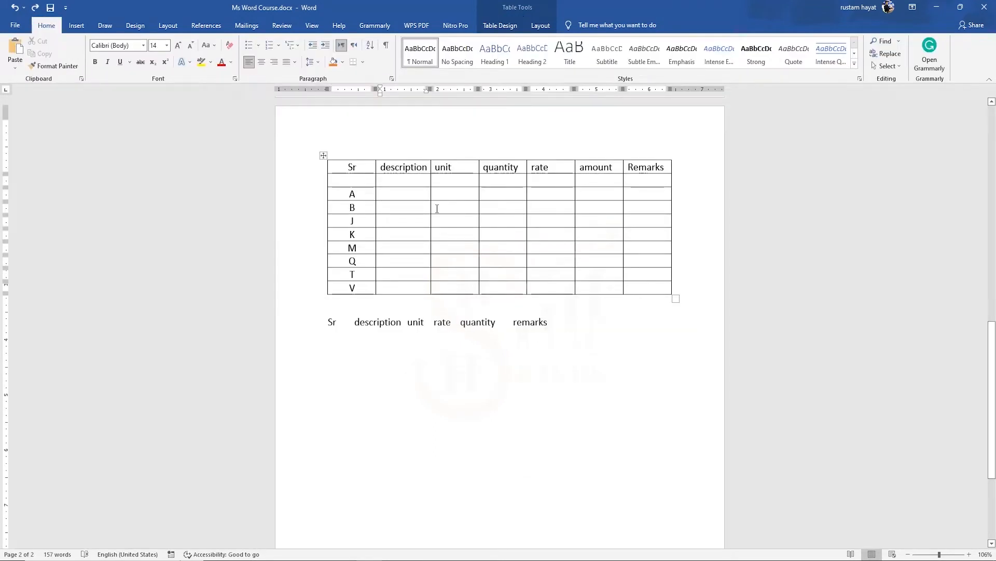
Step: Move the cursor three cells forward from the description column of the existing table and two cells back
key("Tab")
key("Tab")
key("Tab")
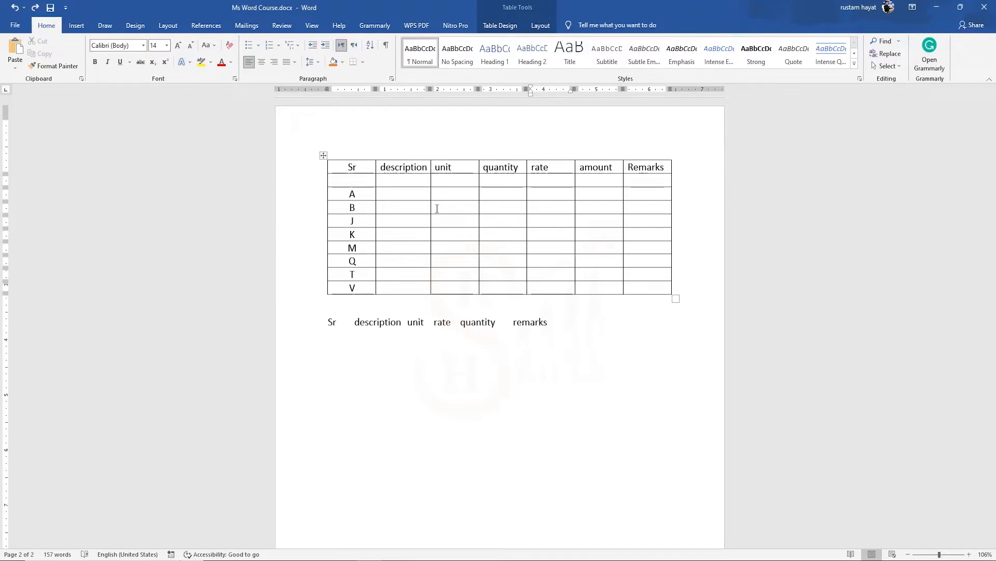
key("shift+Tab")
key("shift+Tab")
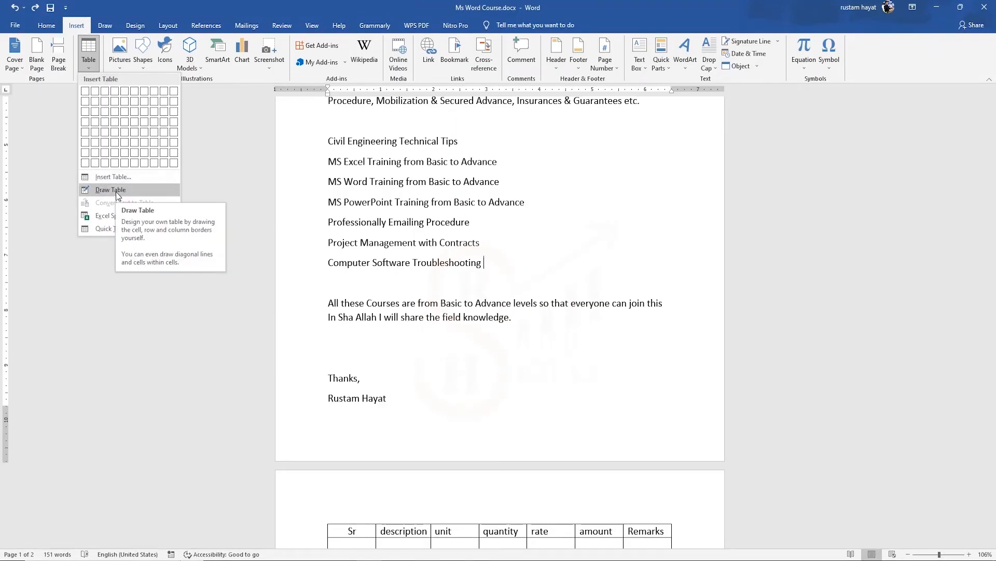
Step: Draw a table outline about 6.5" wide and 1.88" high below the existing table on page 2
left_click(123, 191)
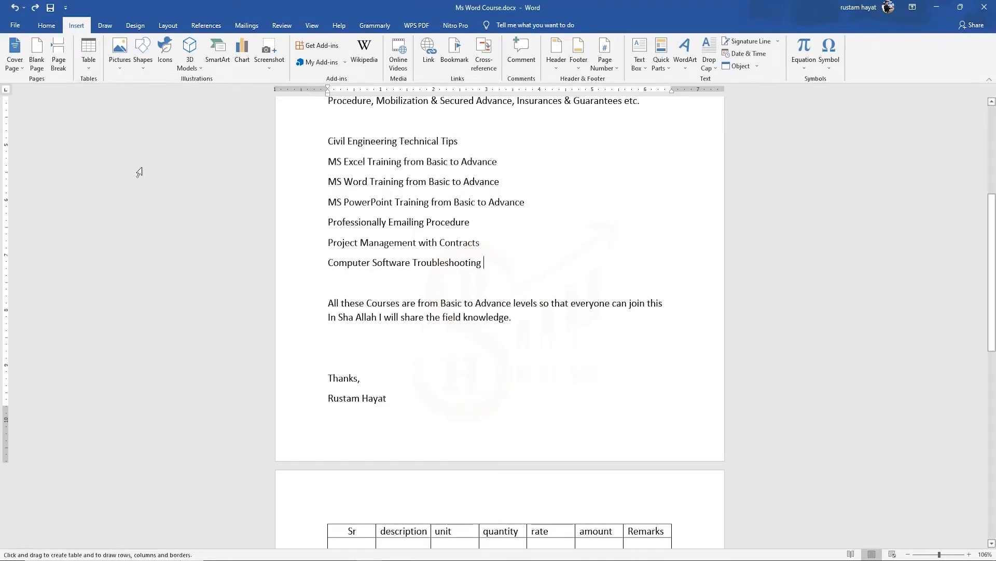
scroll(338, 259, "down", 4)
scroll(343, 266, "down", 3)
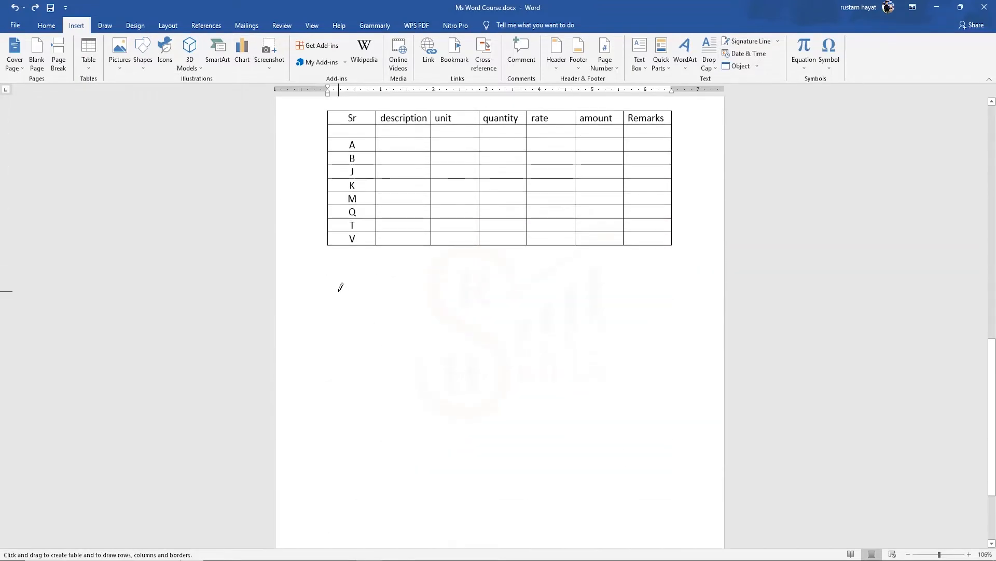
left_click_drag(339, 291, 686, 395)
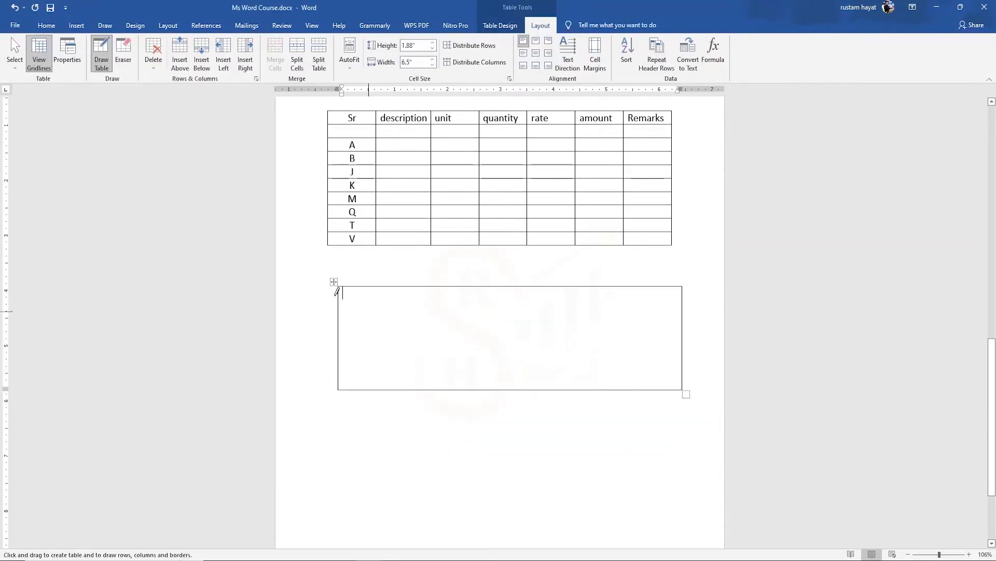
Step: Draw two horizontal and three vertical lines inside the outline to divide it into three rows and four columns
left_click_drag(339, 313, 650, 314)
left_click_drag(341, 349, 449, 345)
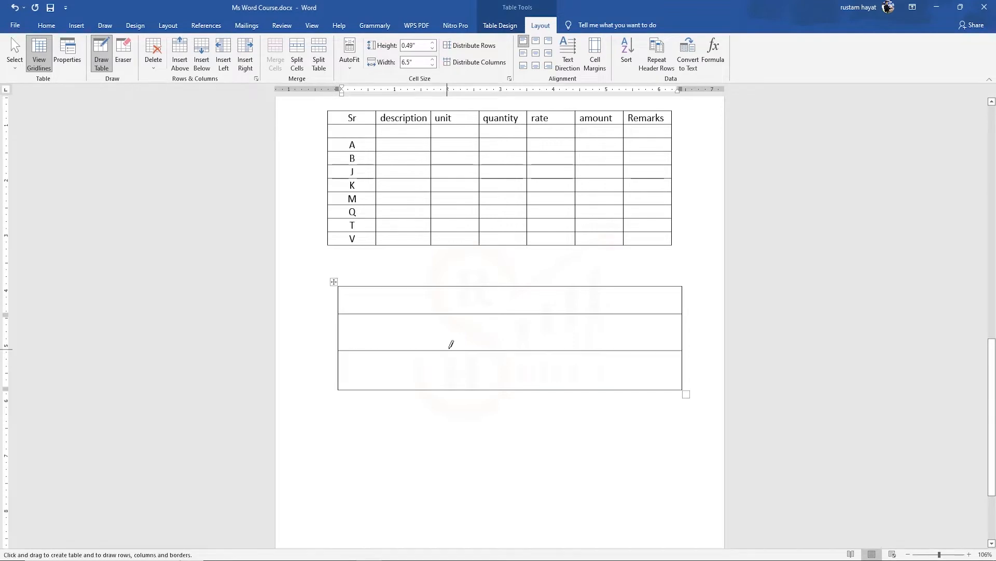
left_click_drag(402, 286, 399, 388)
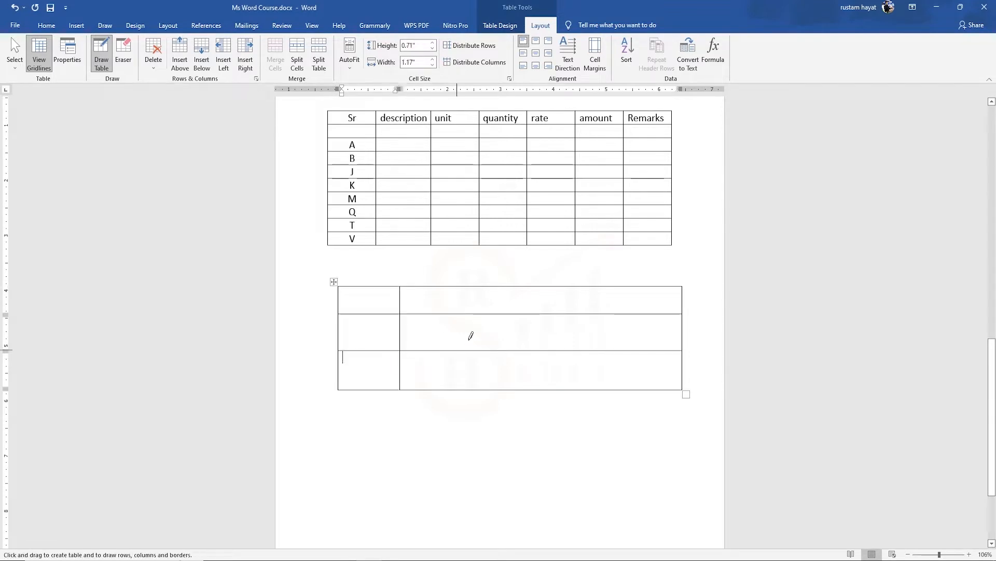
left_click_drag(479, 286, 478, 363)
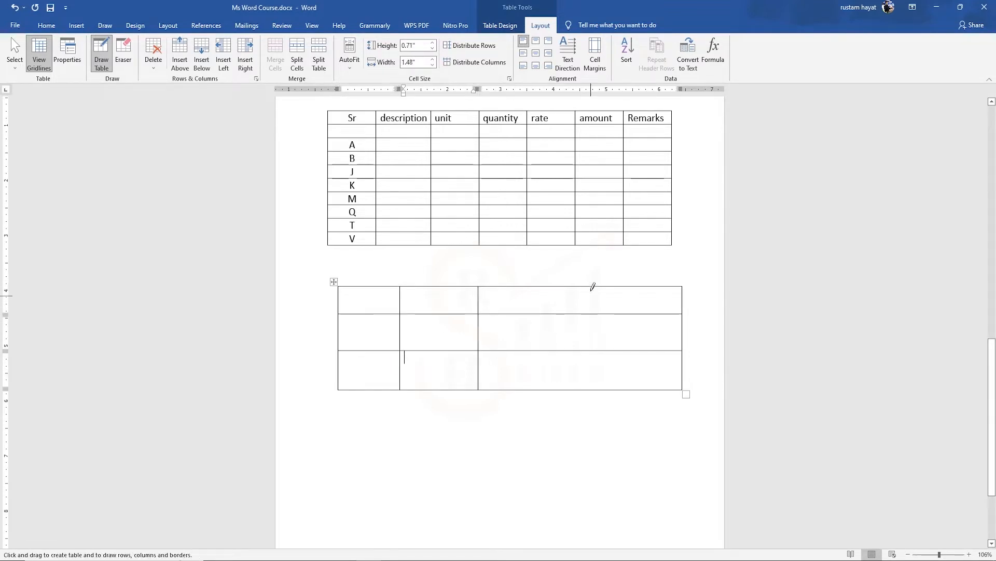
left_click_drag(590, 286, 594, 358)
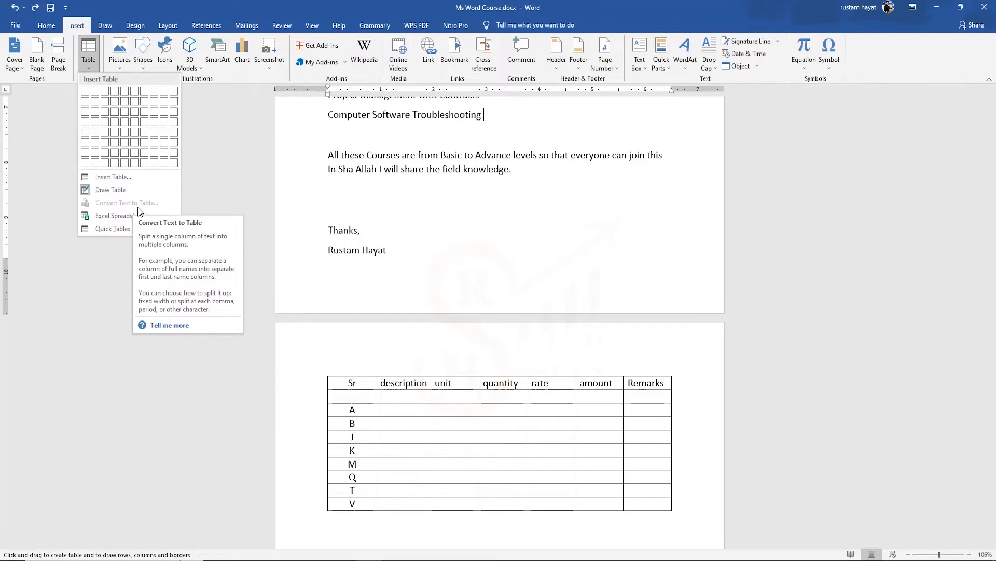
Step: Enter a line of text below the page 2 table with the words Sr, description, unit, rate, quantity and remarks spaced apart by tabs
left_click(439, 327)
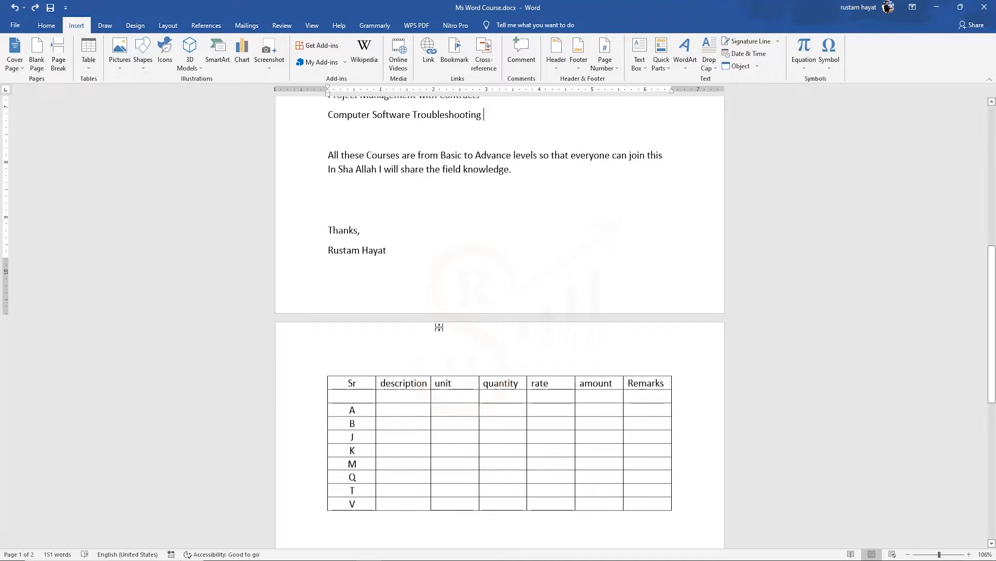
scroll(439, 327, "down", 5)
left_click(432, 400)
type("Sr")
key("Tab")
type("description ")
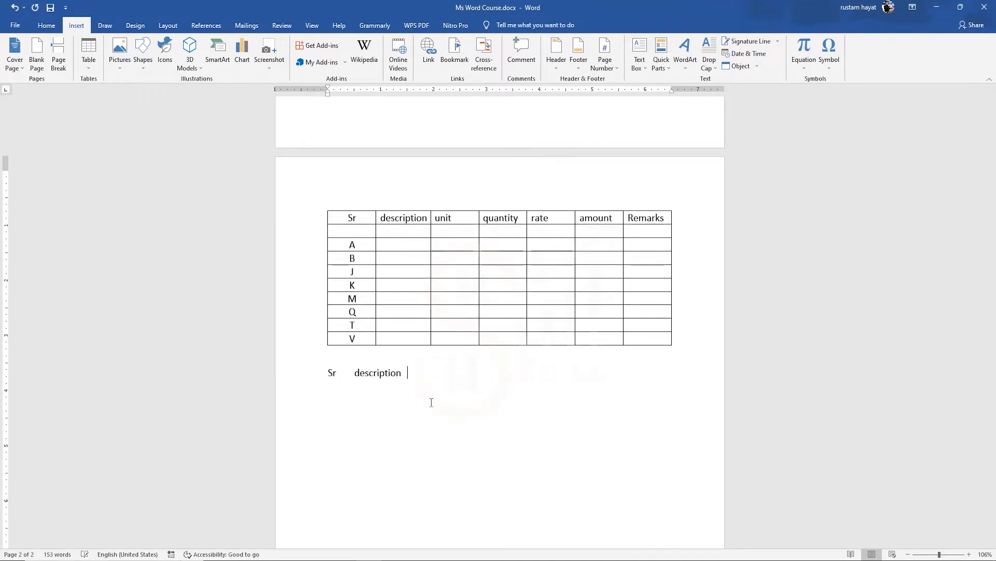
type("unit")
key("Tab")
type("rate")
key("Tab")
type("quantity")
key("Tab")
type("remarks")
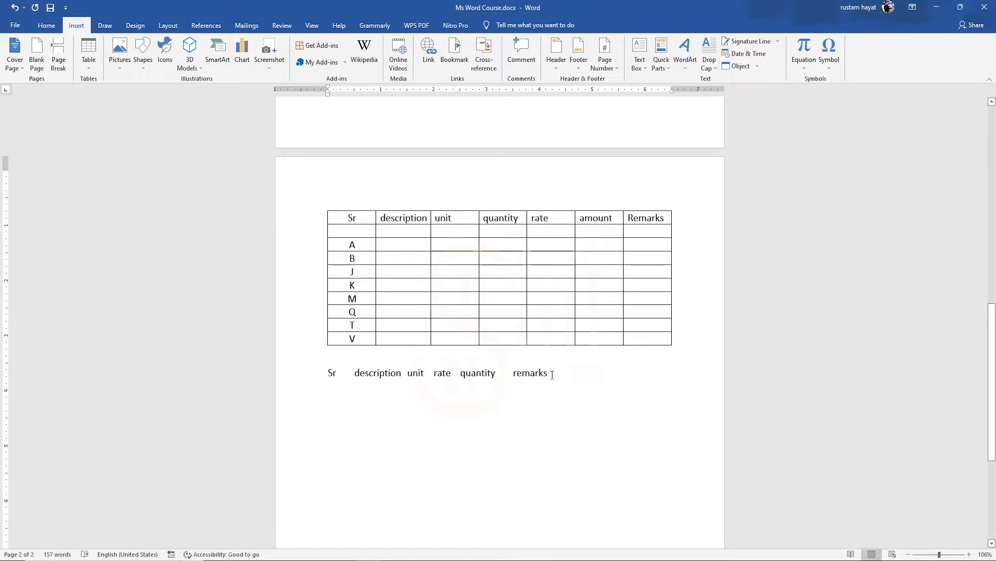
Step: Convert the Sr to remarks line into a 6-column table separated at tabs, and undo the conversion
left_click_drag(552, 374, 332, 374)
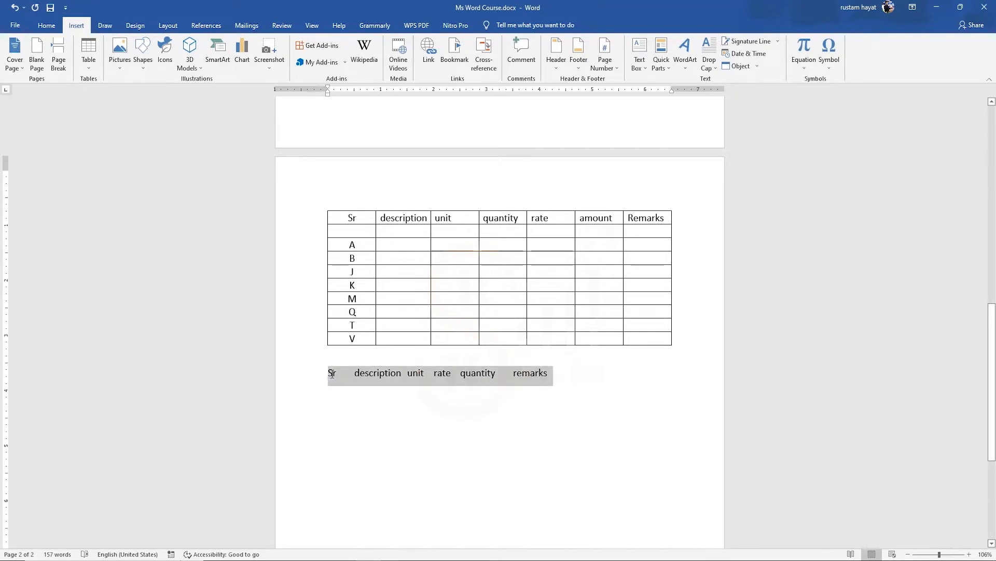
left_click(84, 64)
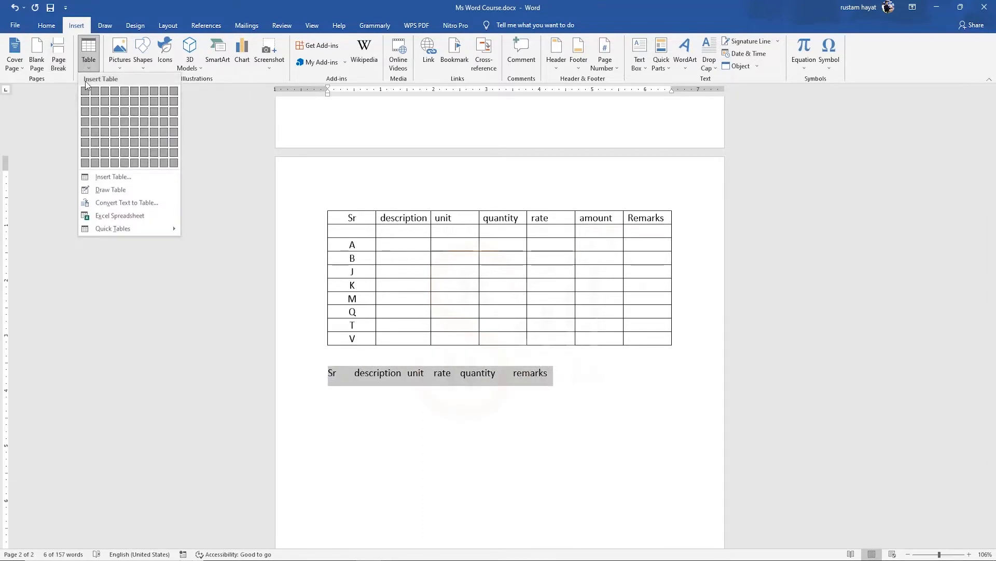
left_click(124, 203)
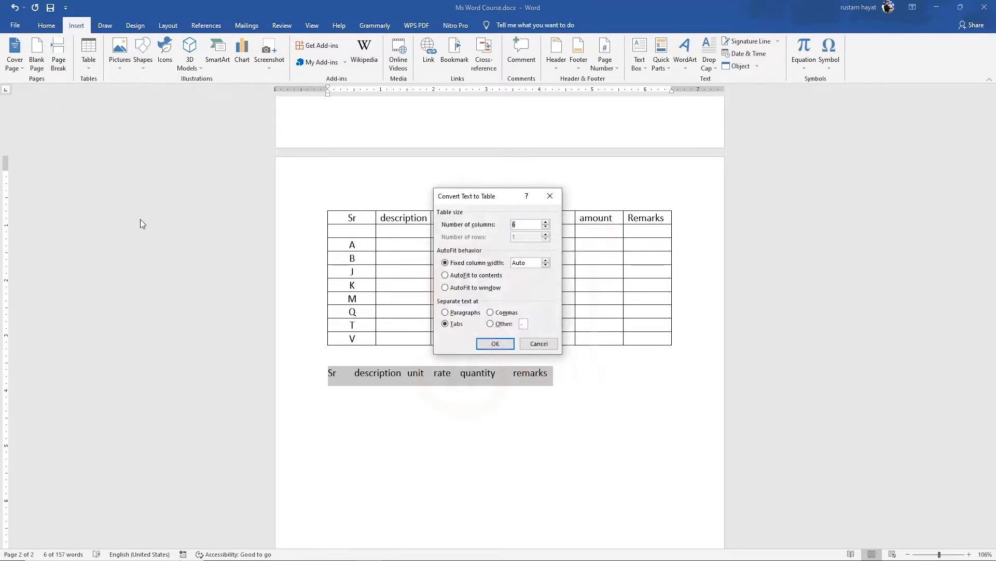
left_click(497, 344)
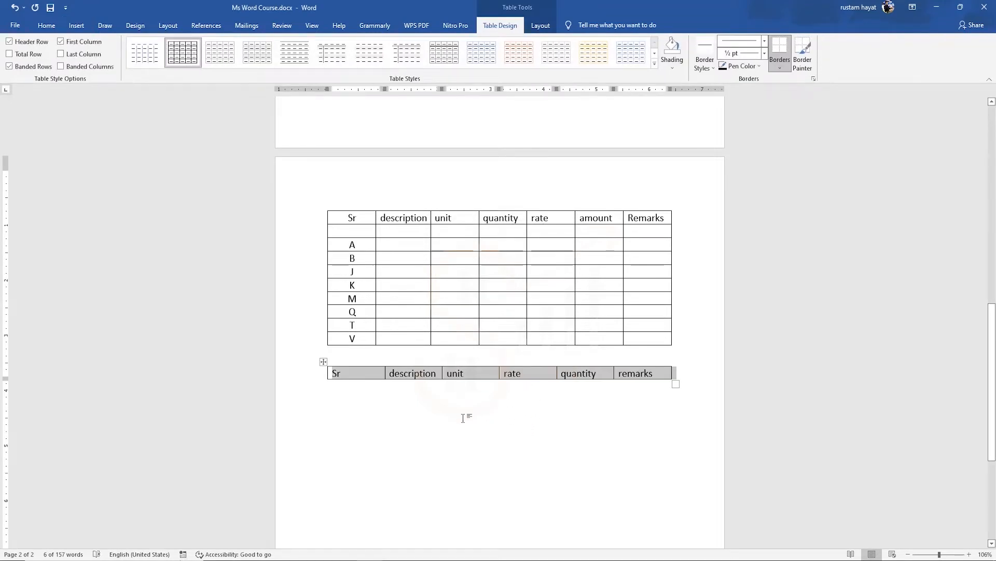
key("ctrl+z")
Step: Insert an embedded Excel spreadsheet on a new line below the Sr to remarks text
left_click(76, 26)
left_click(89, 65)
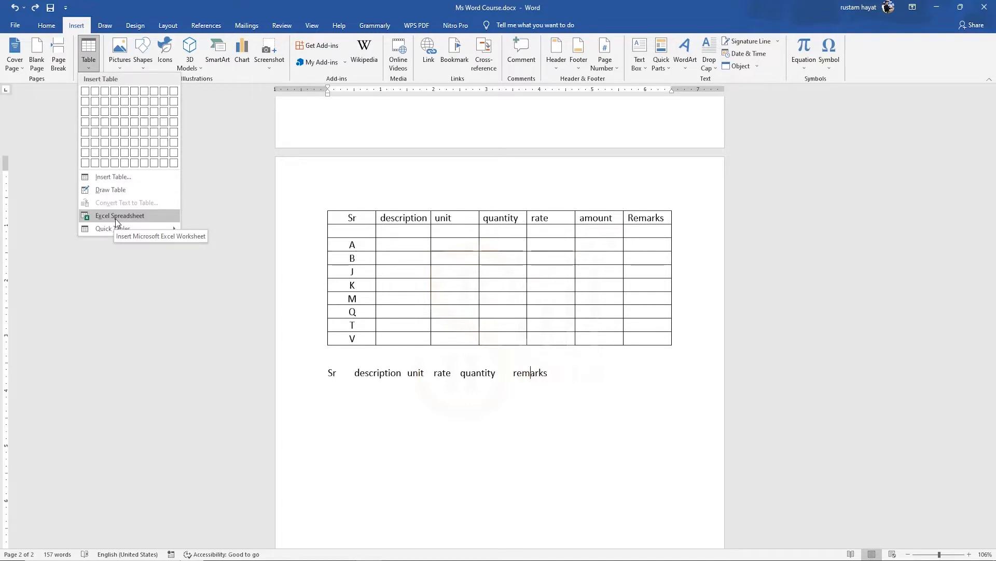
left_click(586, 372)
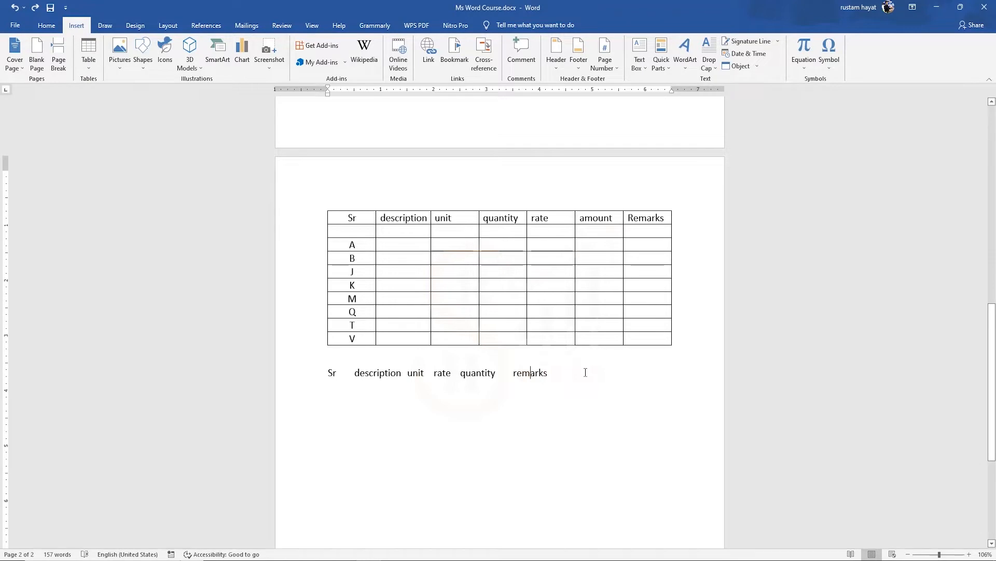
key("Return")
left_click(88, 70)
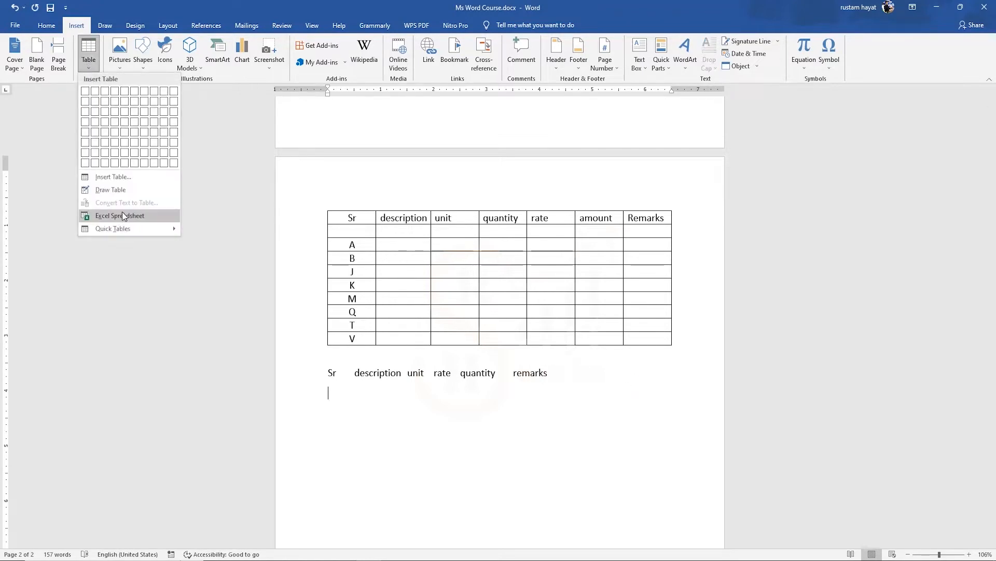
left_click(142, 217)
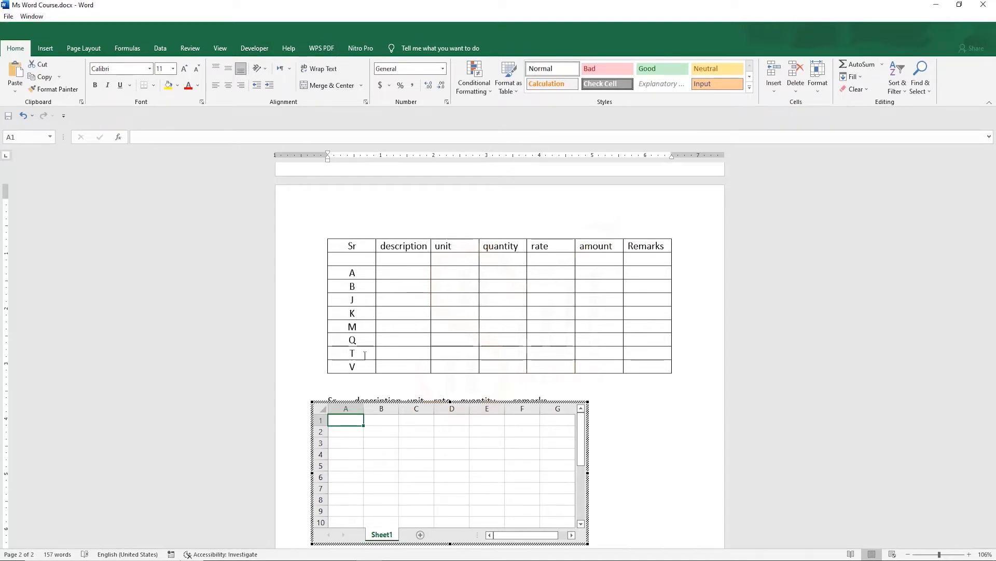
Step: Enter the formula =45+36 in cell B3 of the embedded spreadsheet
left_click(380, 442)
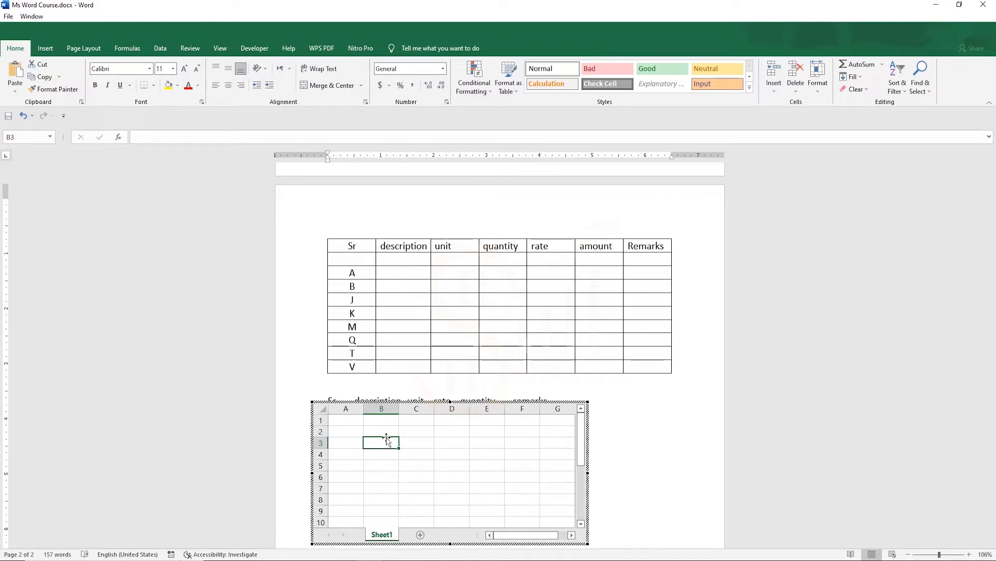
type("=45+36")
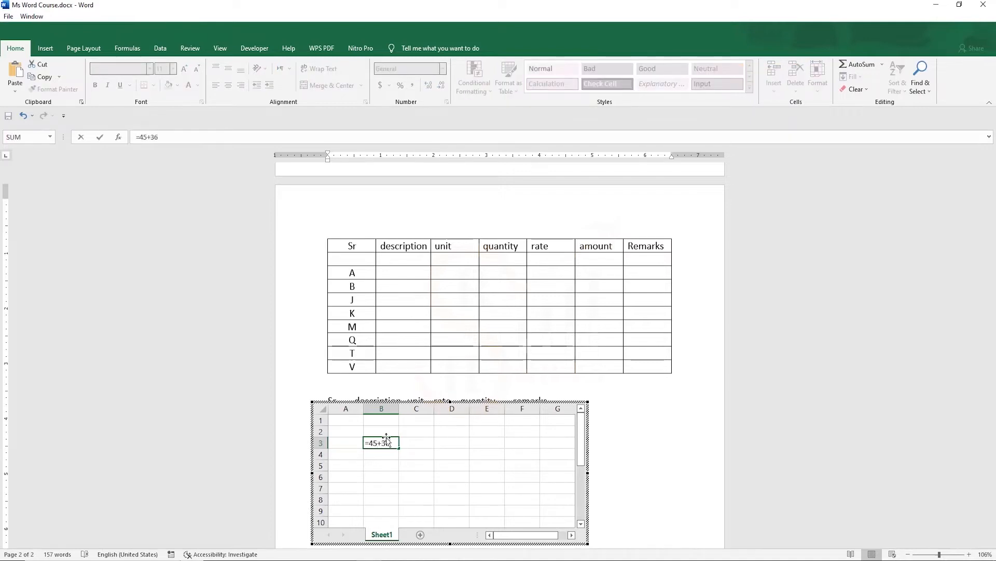
left_click(387, 440)
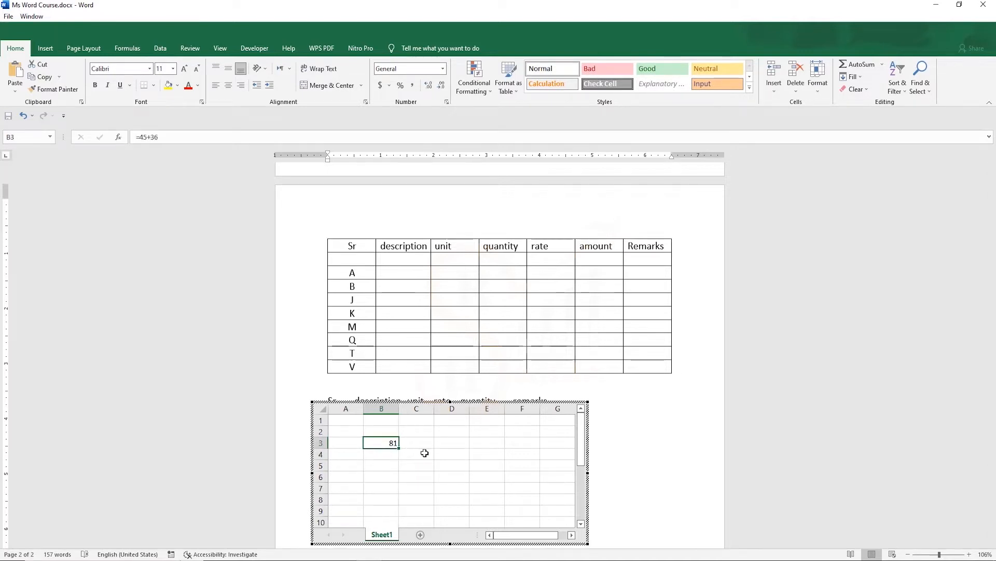
Step: Leave spreadsheet editing and delete the embedded spreadsheet from the document
left_click(323, 313)
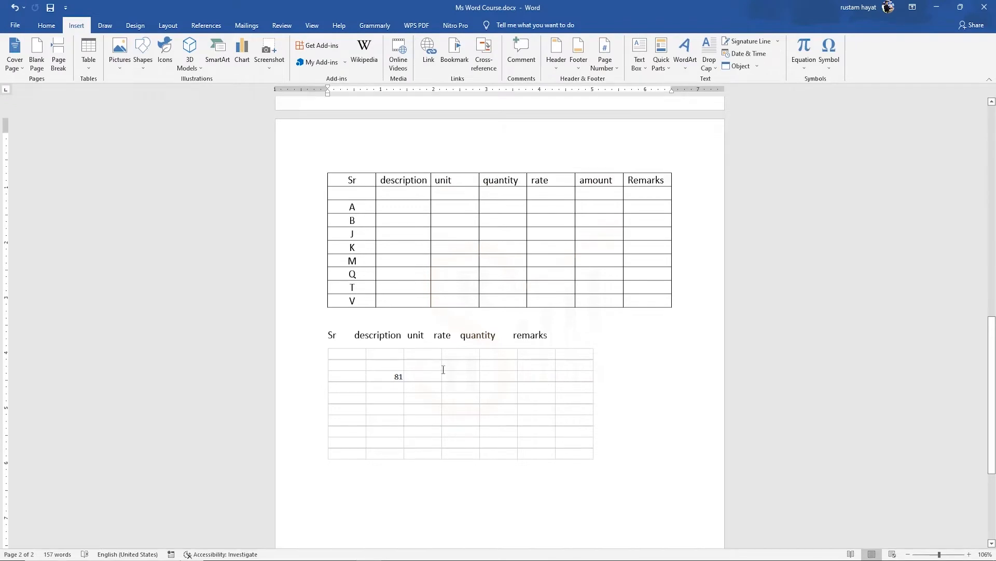
left_click(345, 352)
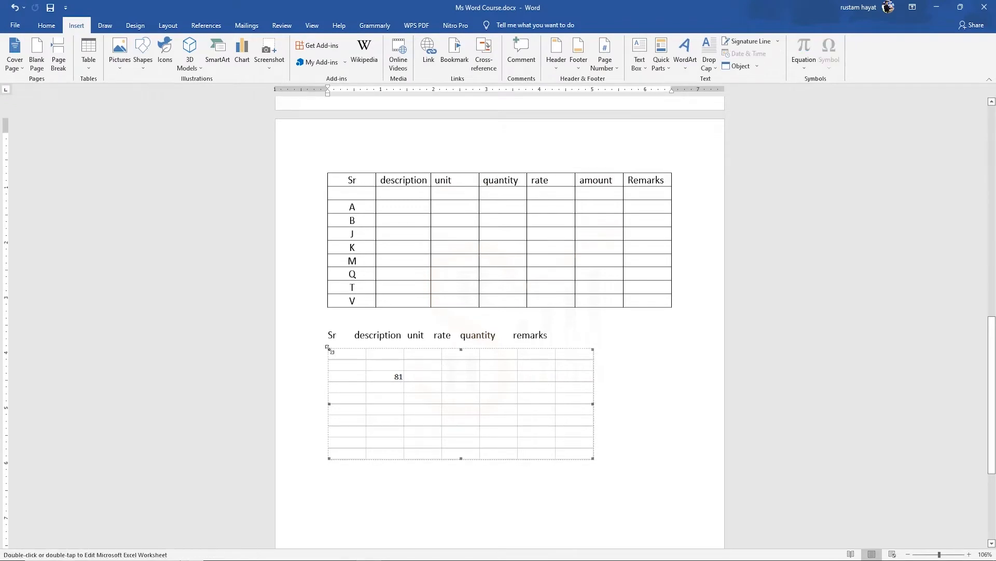
key("Delete")
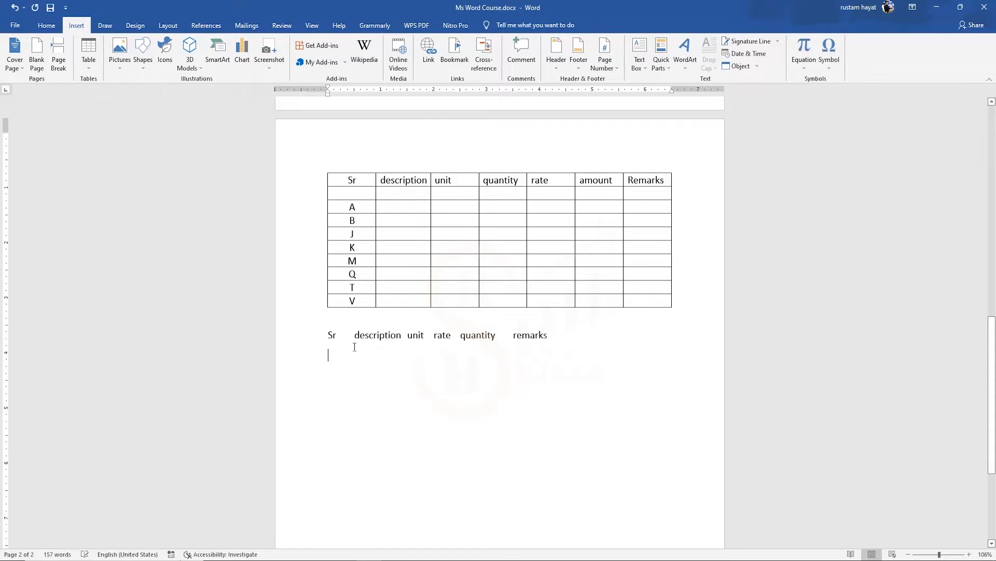
Step: Insert the built-in Calendar 2 quick table below the Sr to remarks line
left_click(88, 54)
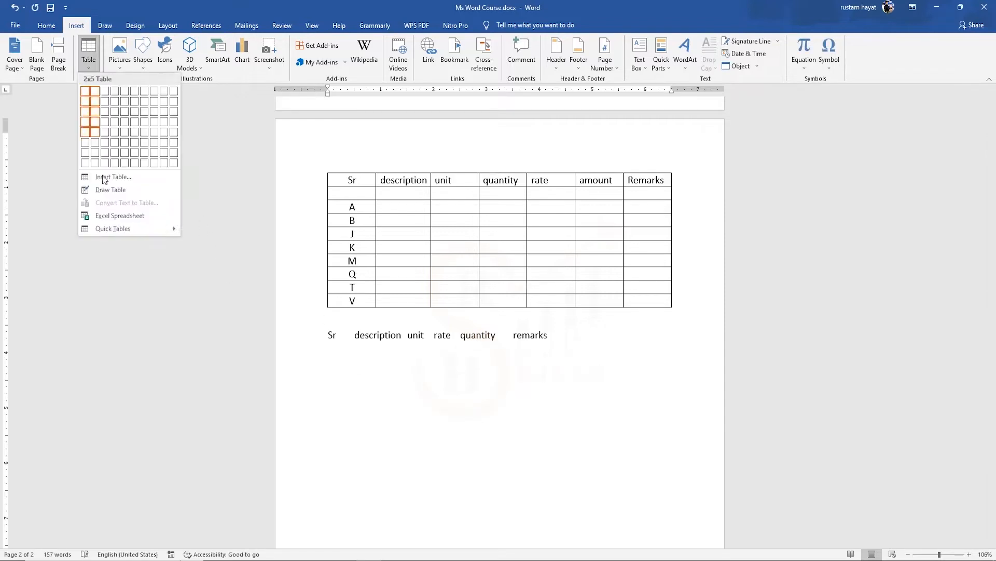
mouse_move(117, 231)
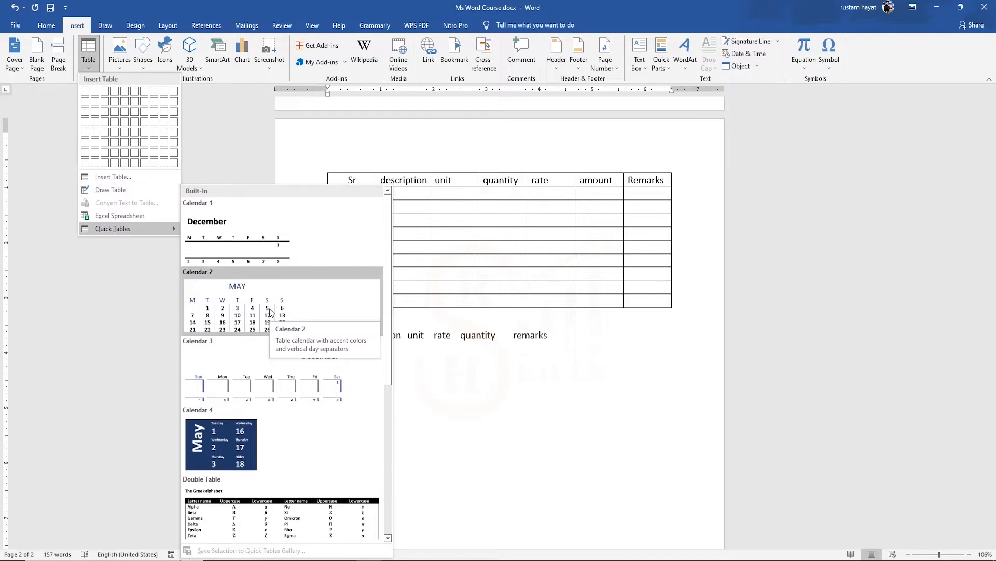
left_click(260, 319)
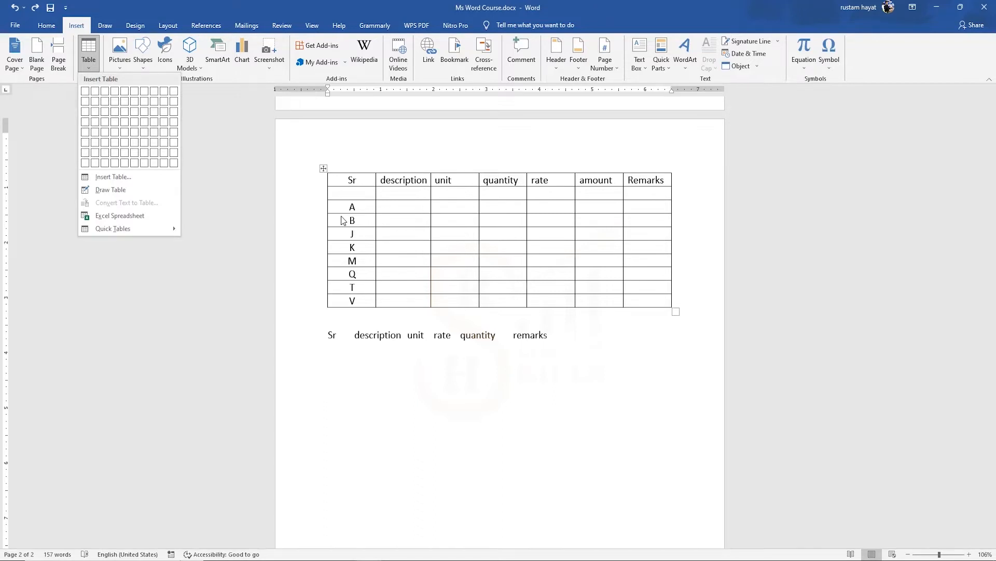
Step: Check which table tools are offered with the cursor inside the table and with it after the remarks text
left_click(392, 218)
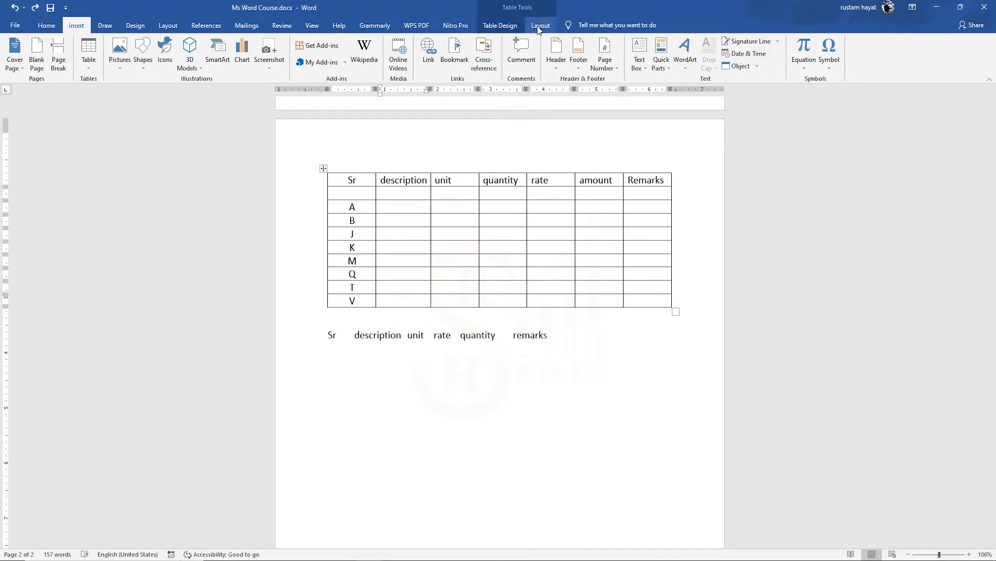
left_click(577, 336)
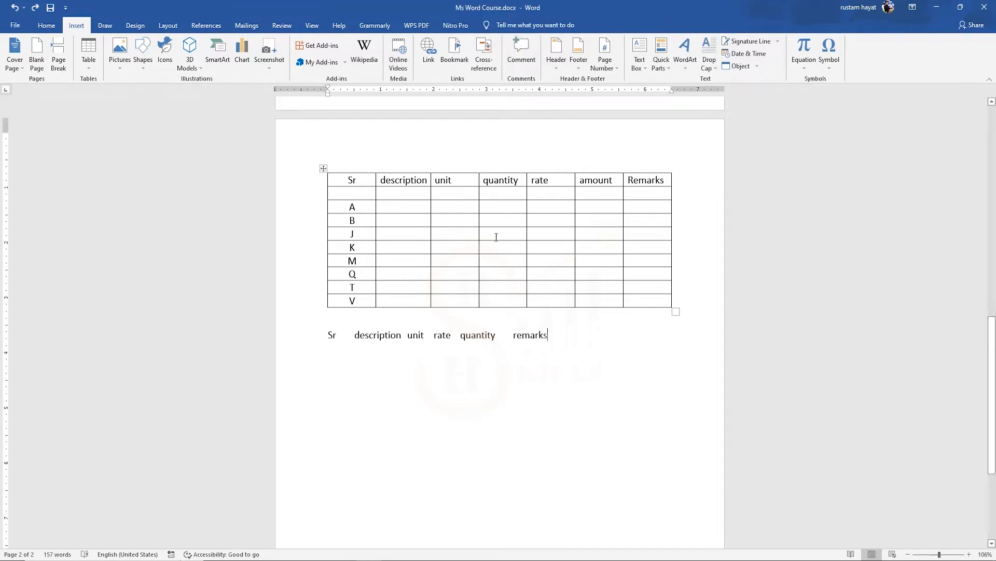
Step: Apply the dark green grid table style with white text in the header row and first column to the Sr to Remarks table
left_click(449, 235)
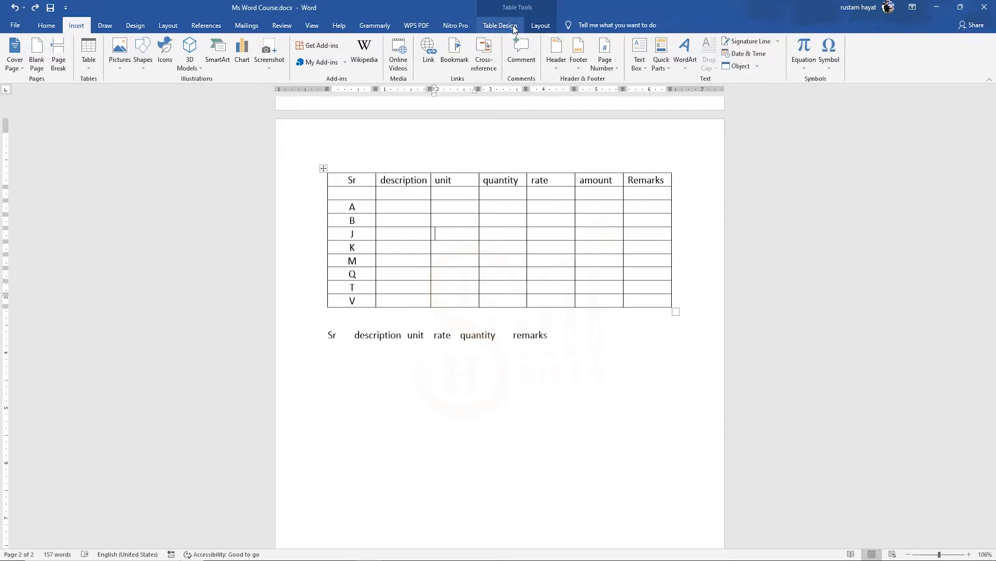
left_click(500, 27)
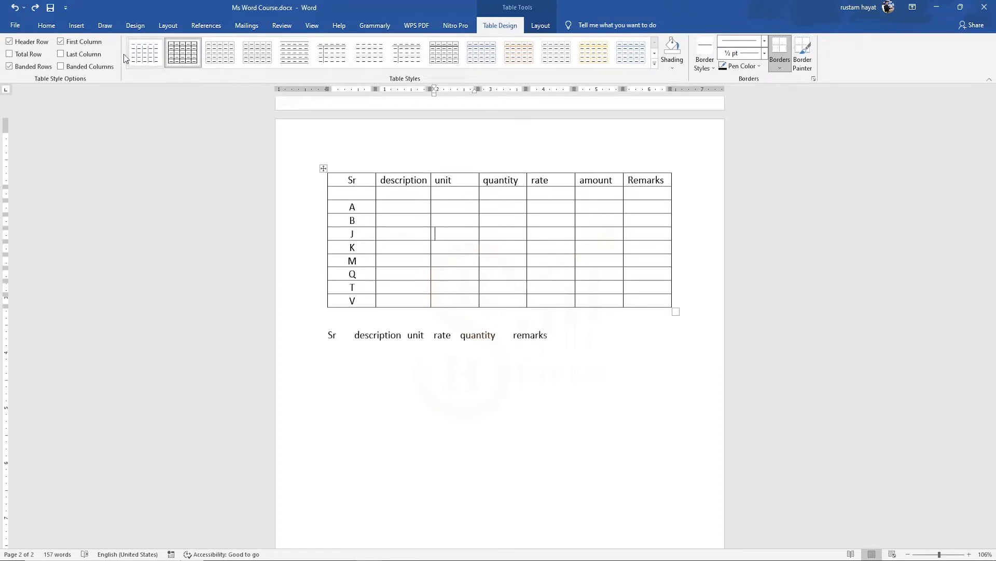
left_click(655, 63)
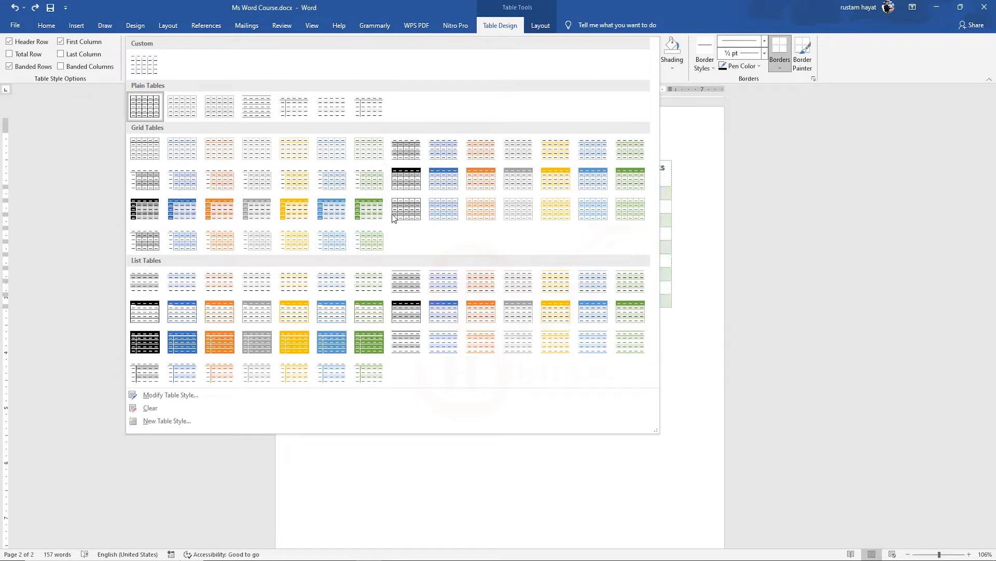
left_click(373, 206)
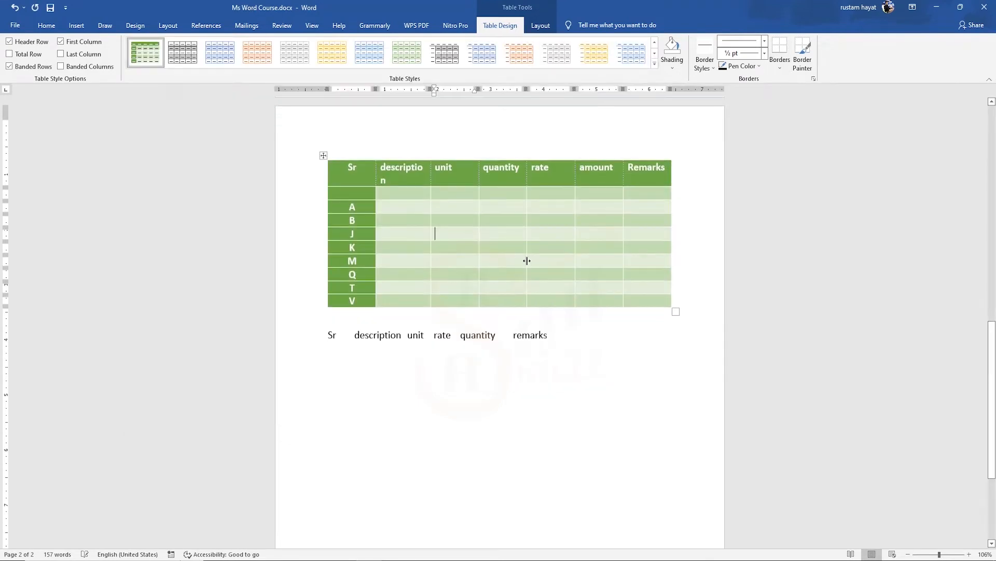
Step: Try the whole table without Header Row formatting and restore the Header Row option
left_click(323, 155)
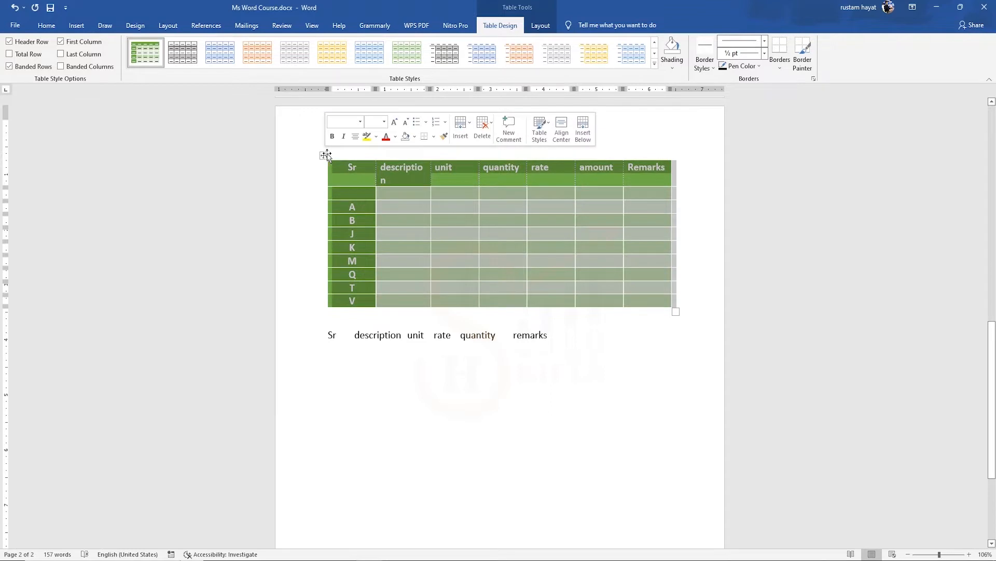
left_click(9, 41)
left_click(10, 41)
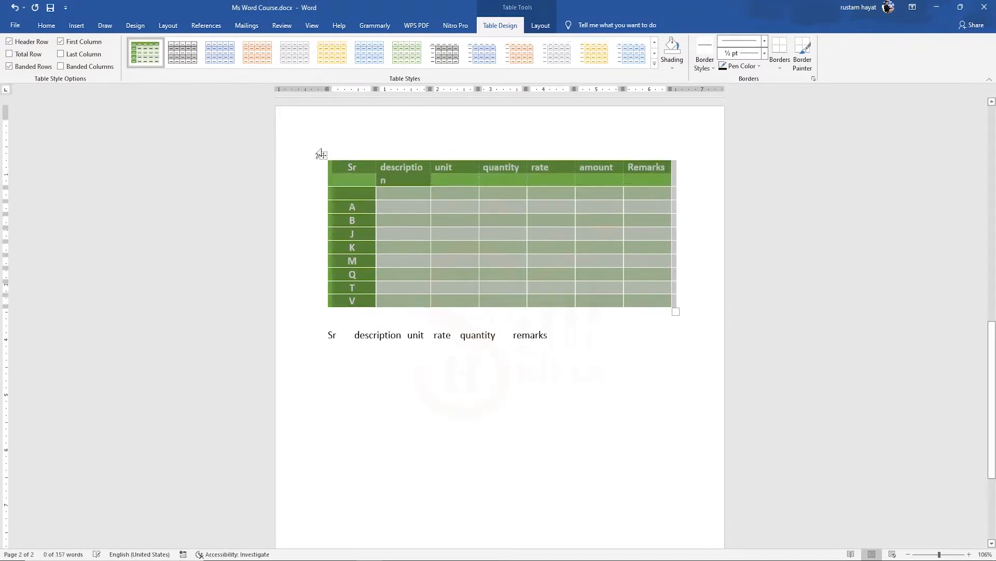
left_click(17, 43)
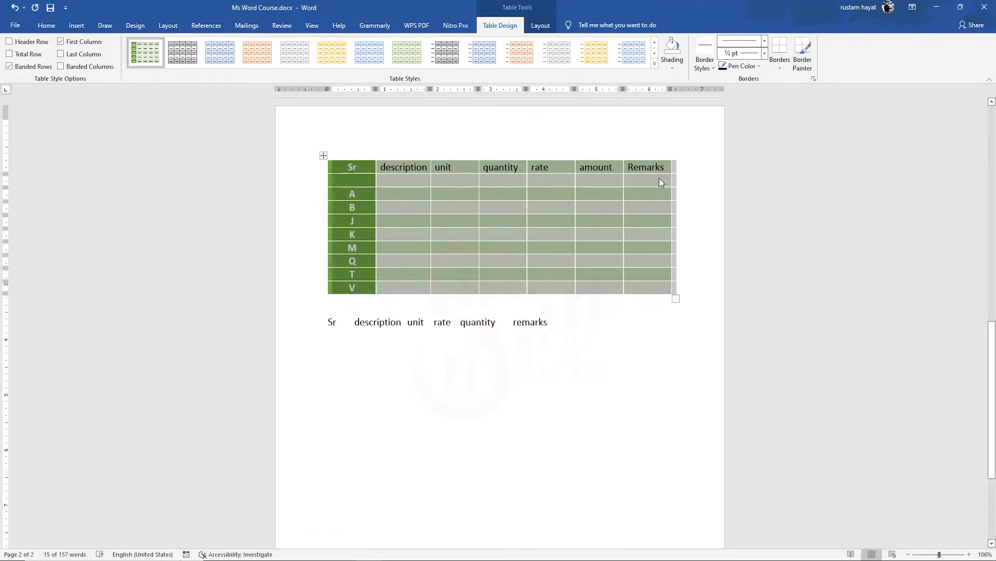
left_click(10, 41)
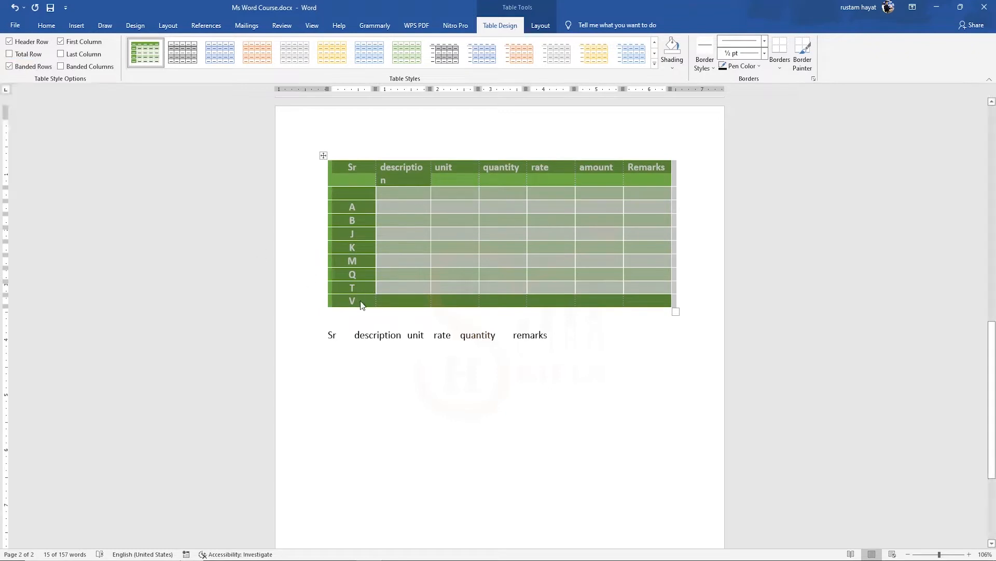
Step: Turn on Total Row formatting for the table and try Banded Rows off and on again
left_click(11, 54)
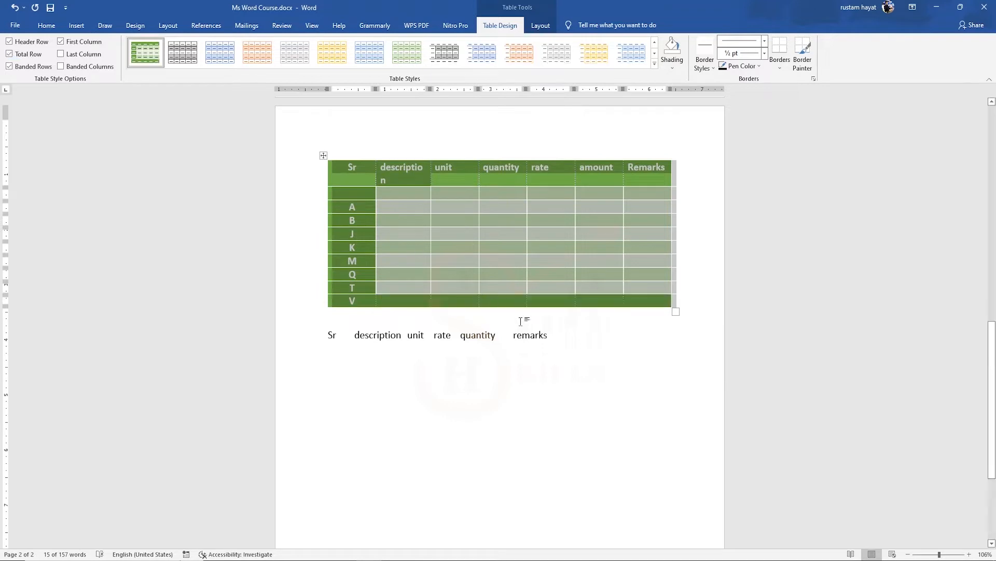
left_click(10, 67)
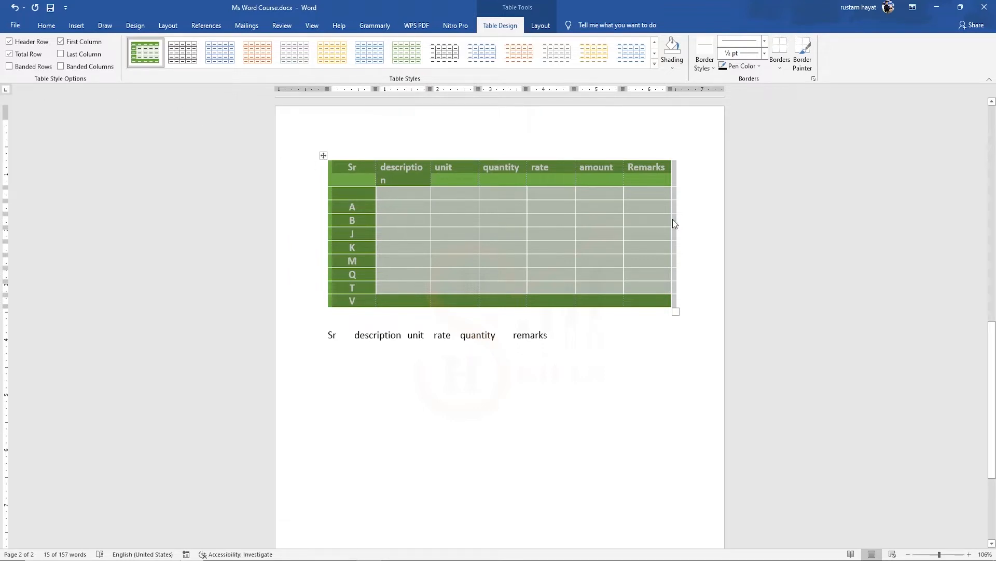
left_click(9, 66)
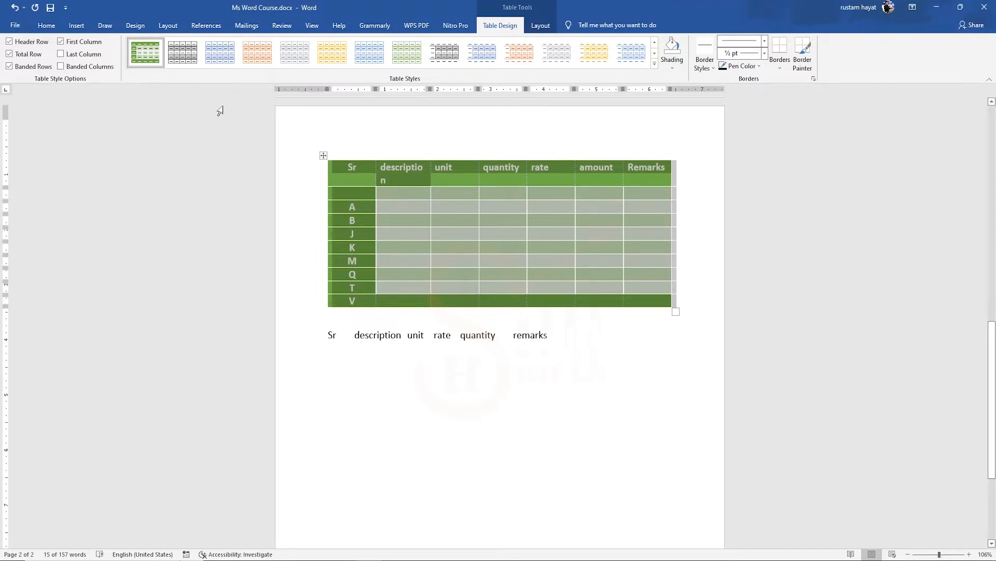
Step: Turn on Last Column formatting, trying the table without First Column and with Banded Columns and reverting those two options
left_click(60, 42)
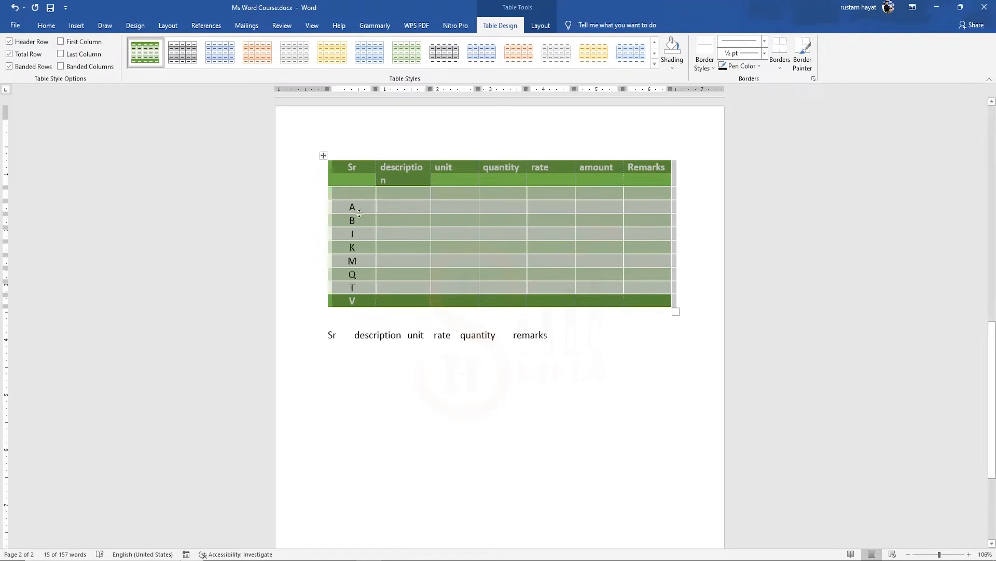
key("ctrl+z")
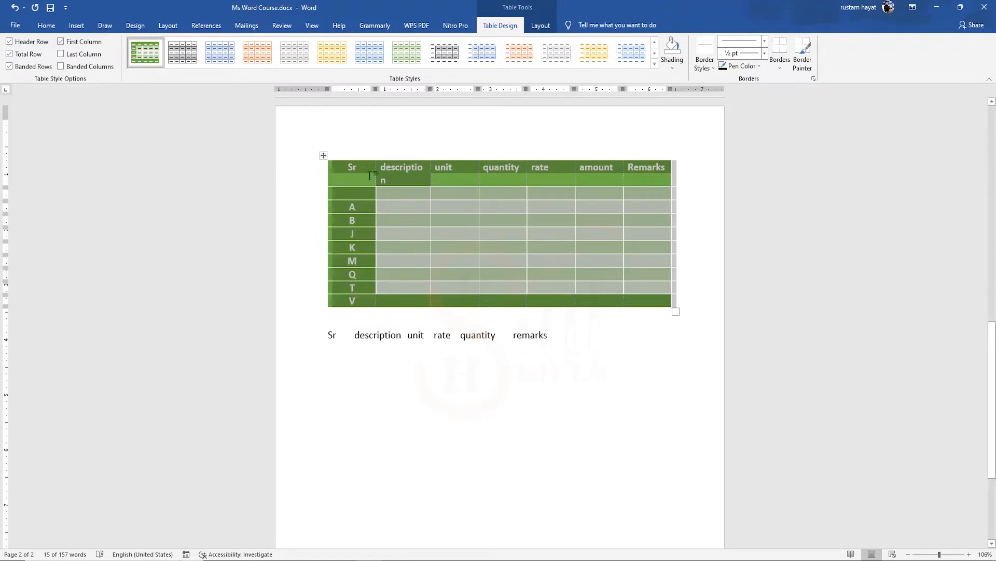
left_click(60, 54)
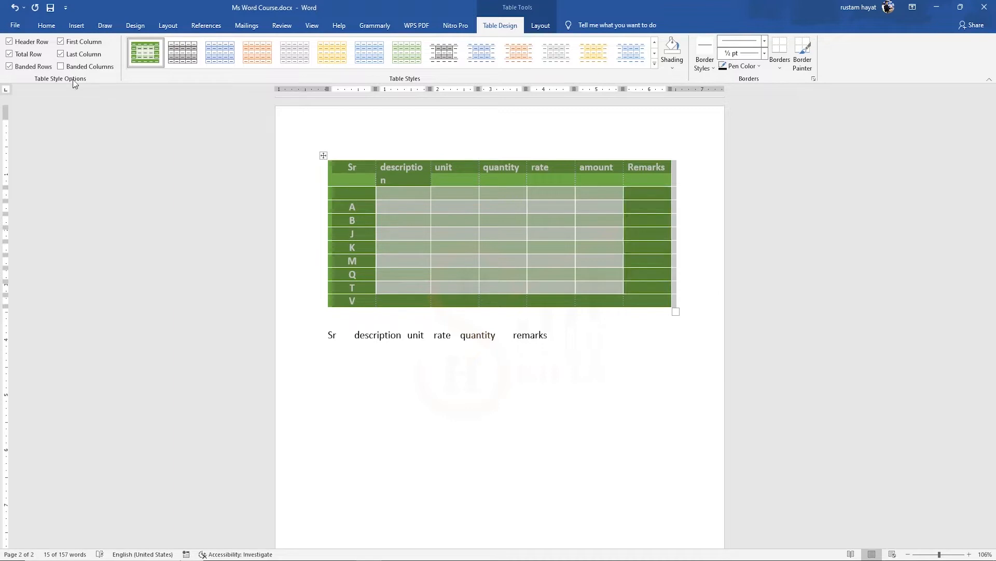
left_click(61, 66)
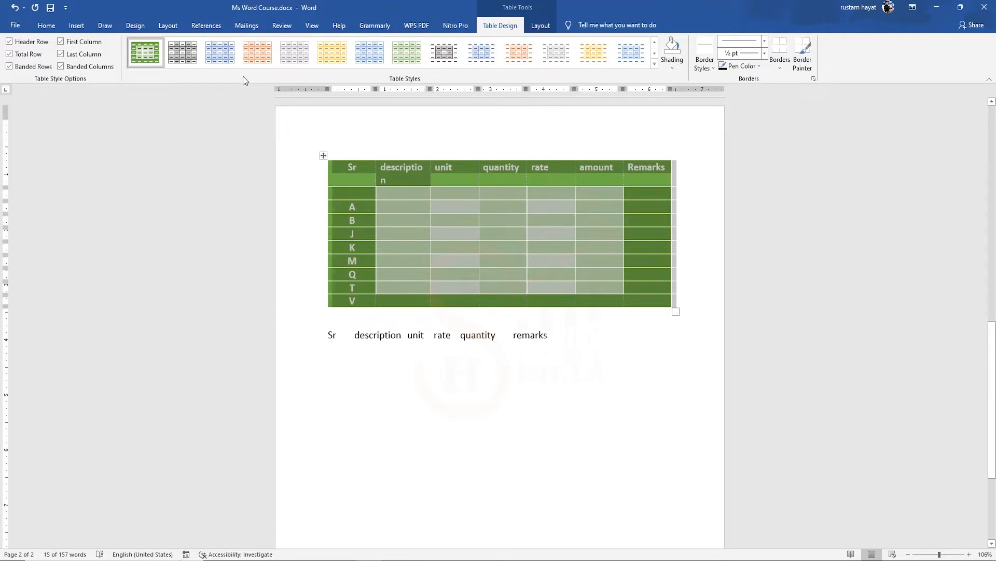
left_click(60, 66)
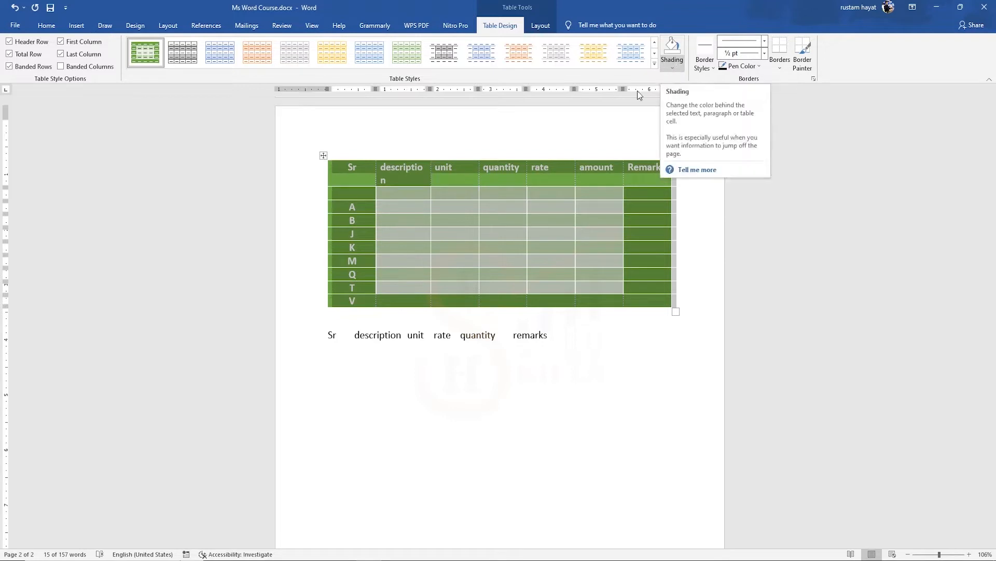
Step: Shade the table's header row from Sr to Remarks with the orange theme colour
left_click(345, 167)
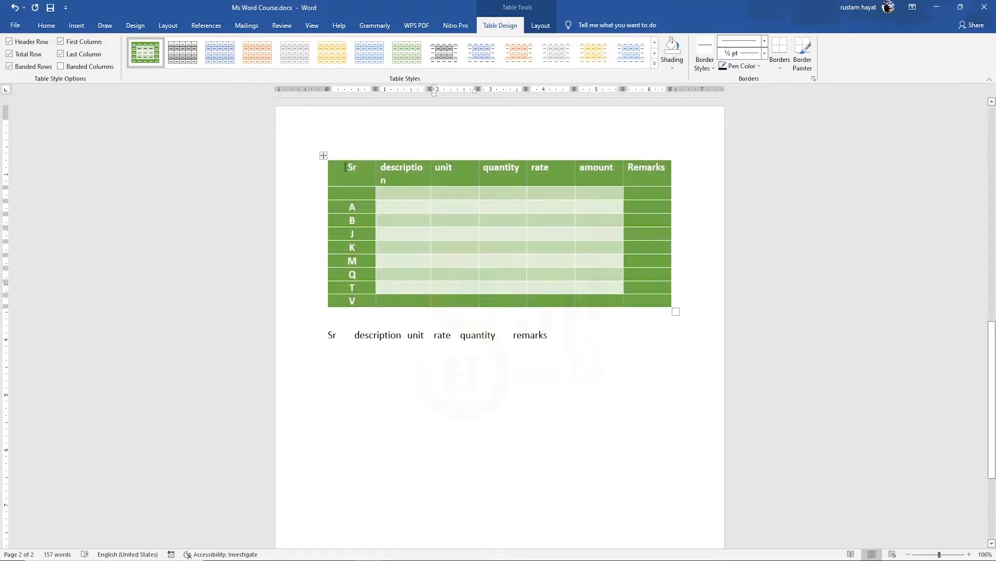
left_click_drag(345, 167, 652, 172)
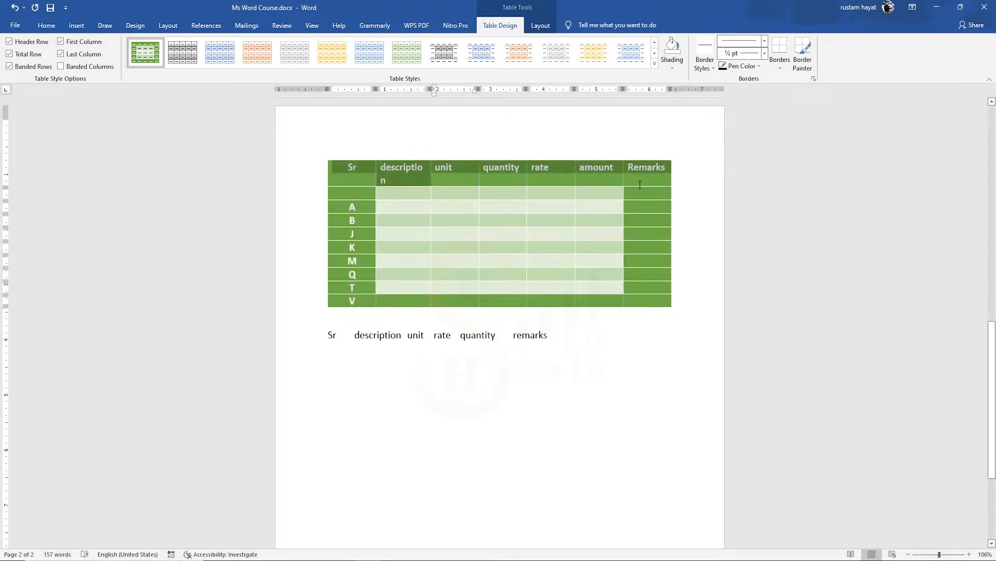
left_click(672, 63)
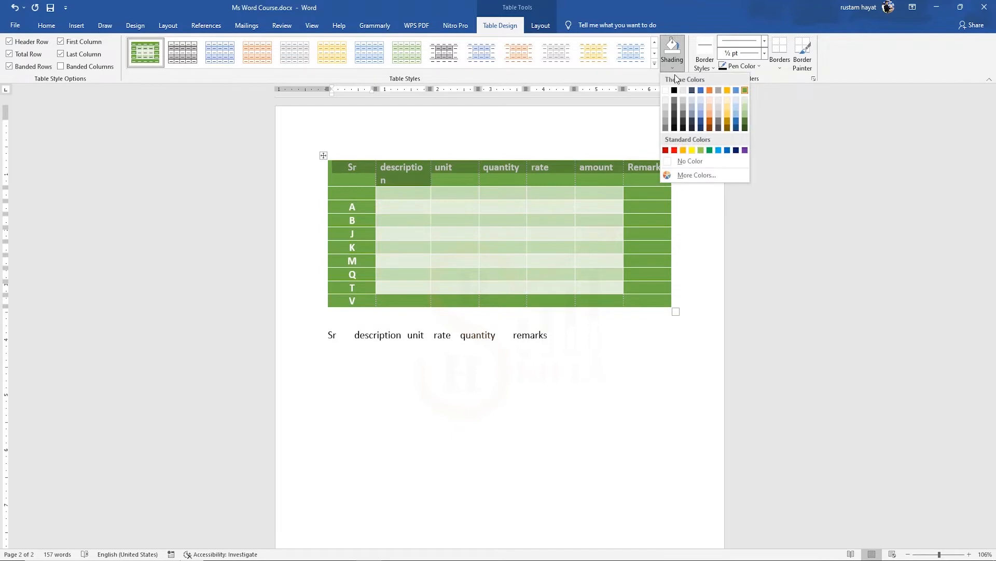
left_click(710, 91)
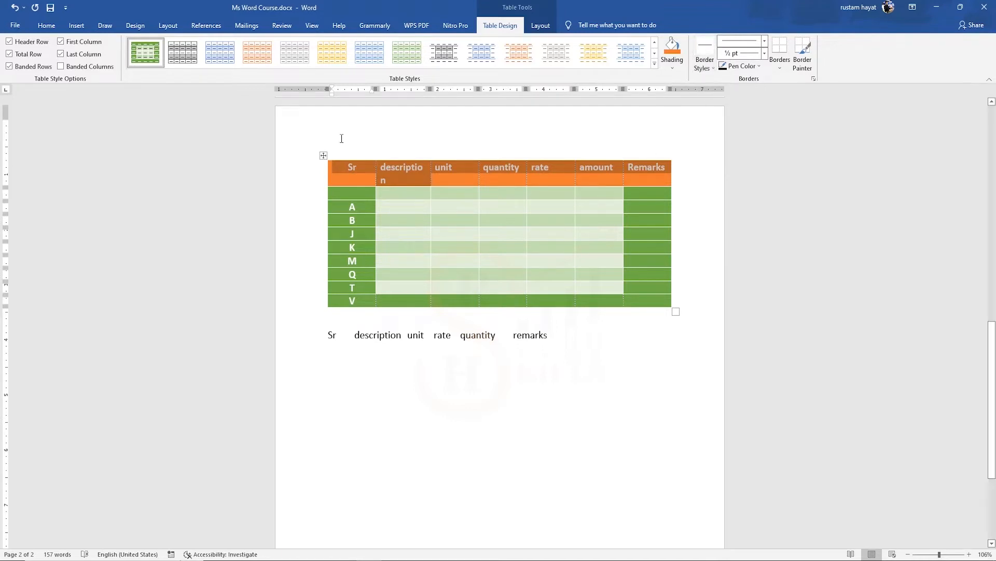
Step: Add outside borders around the whole table using a 3 pt blue multi-line border style
left_click(323, 155)
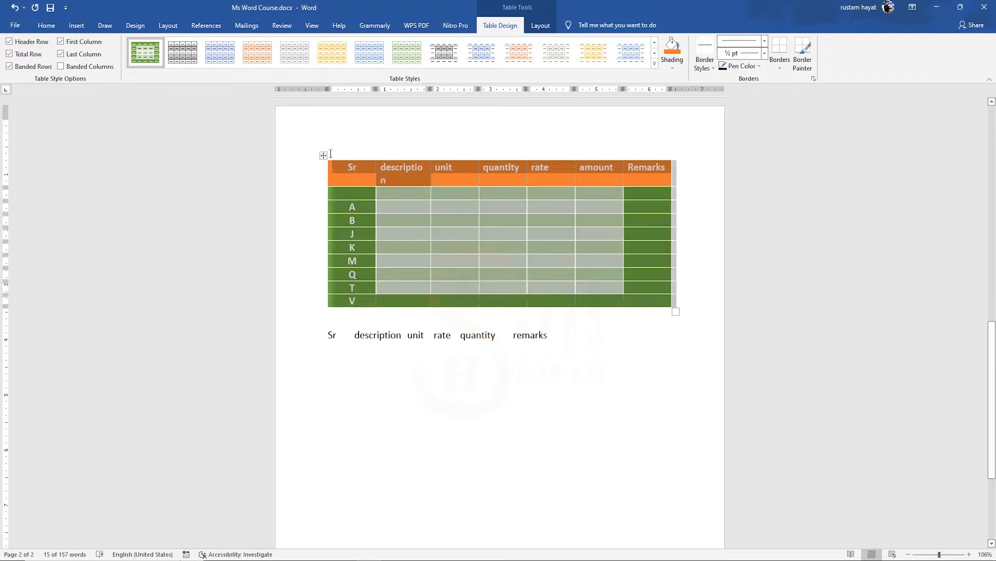
left_click(707, 66)
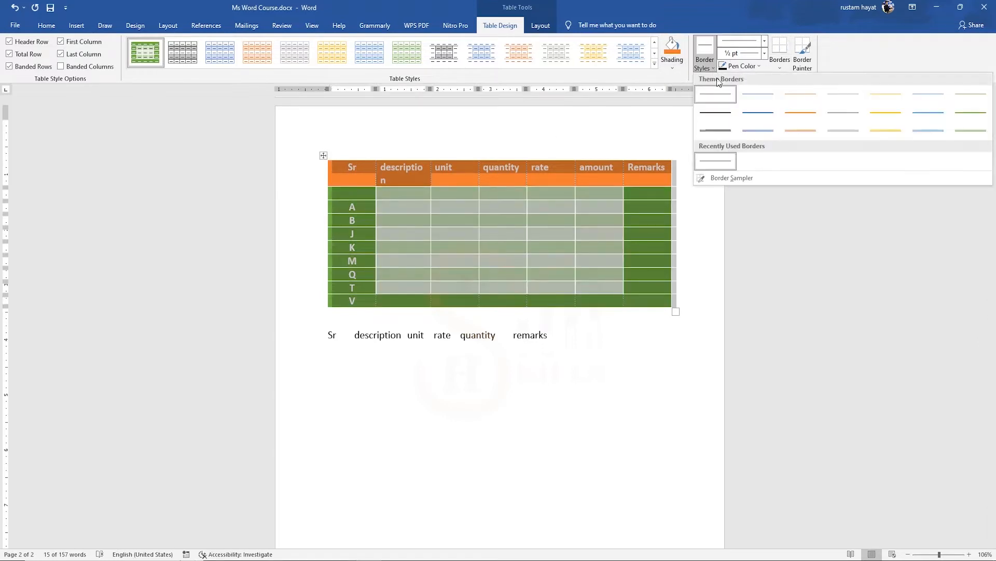
left_click(794, 129)
left_click(764, 41)
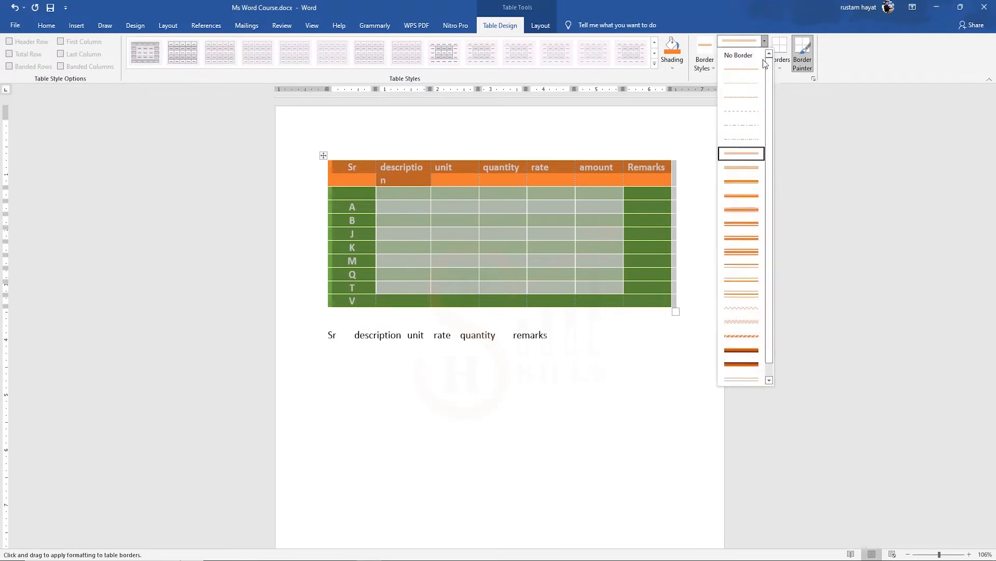
left_click(743, 225)
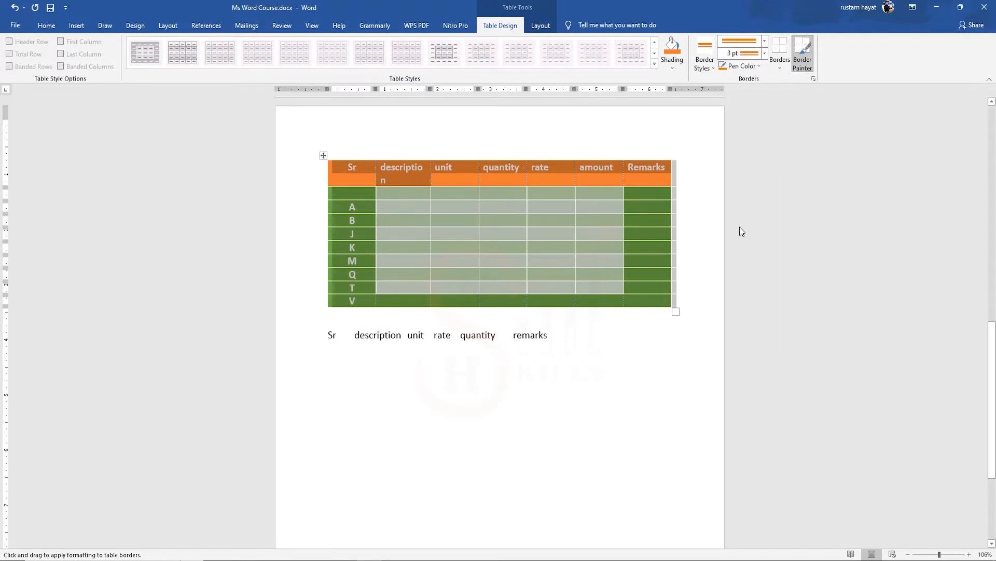
left_click(759, 66)
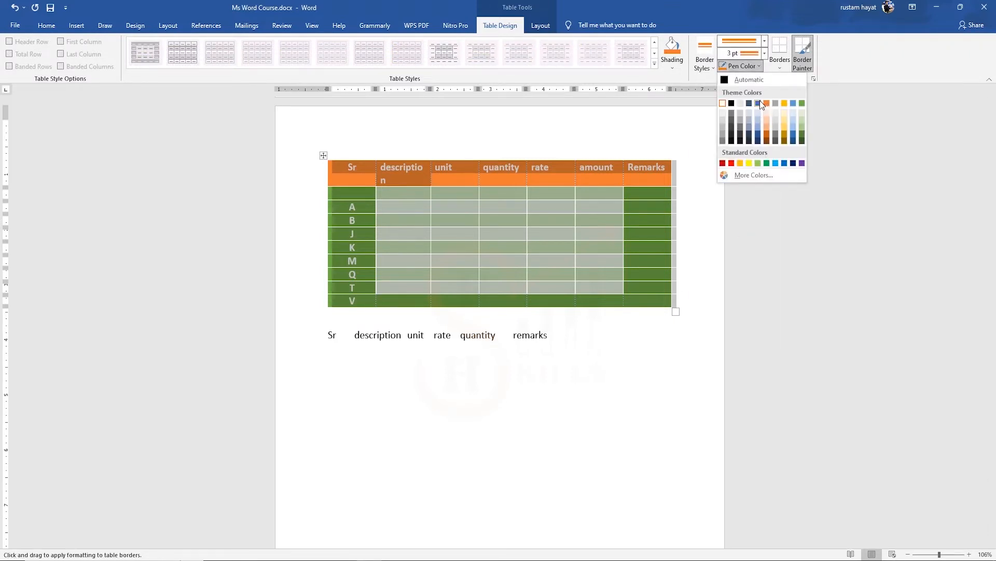
left_click(760, 101)
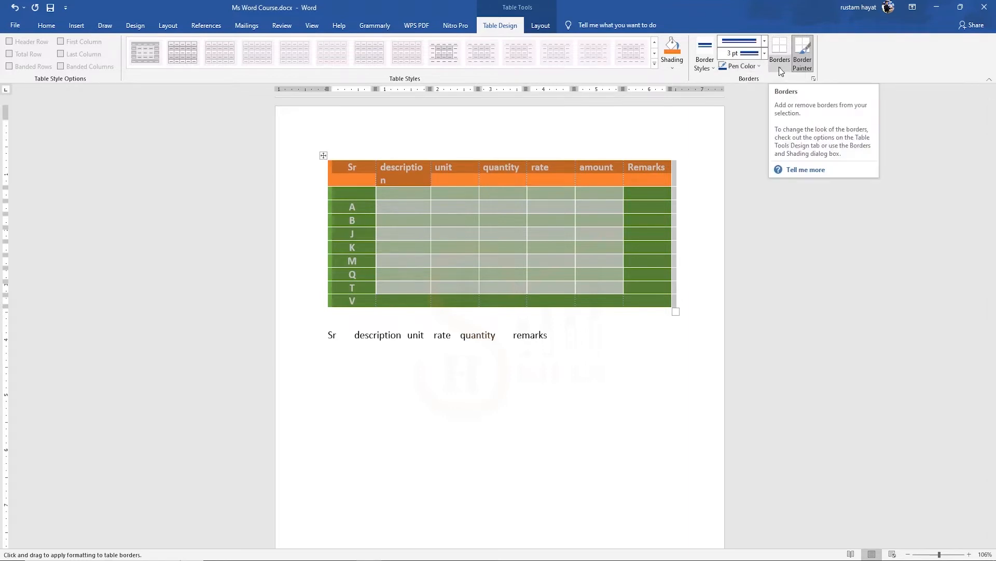
left_click(779, 66)
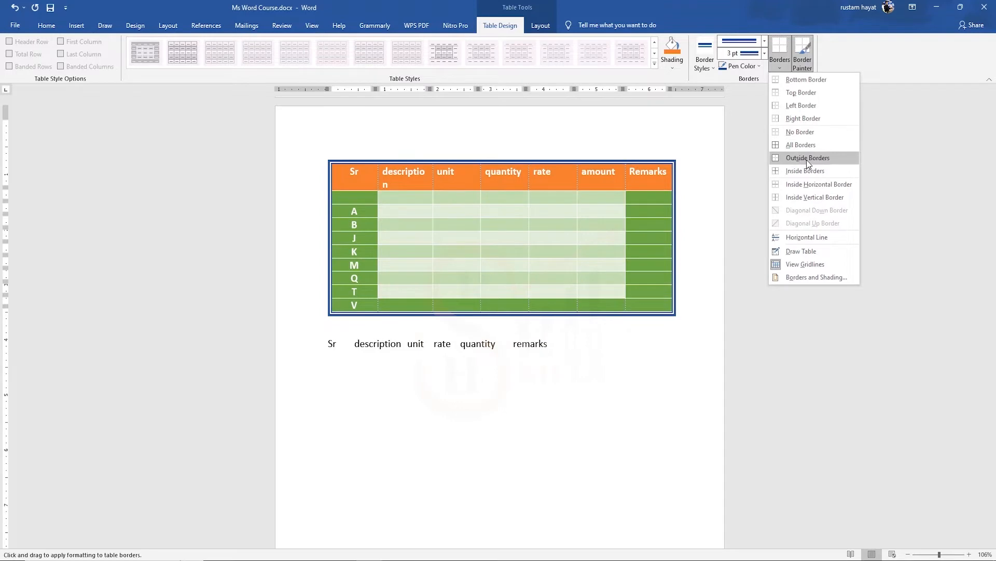
left_click(807, 157)
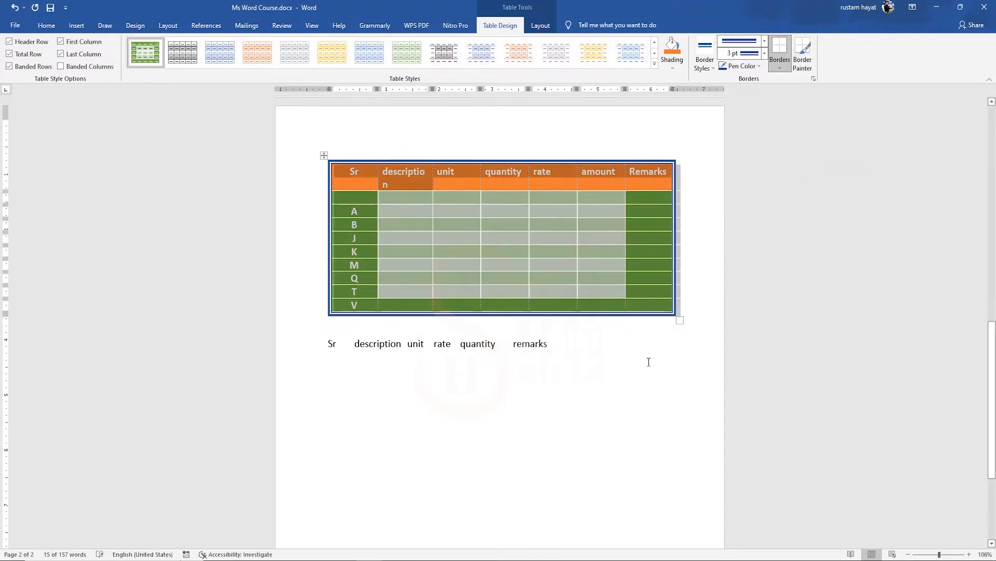
left_click(633, 362)
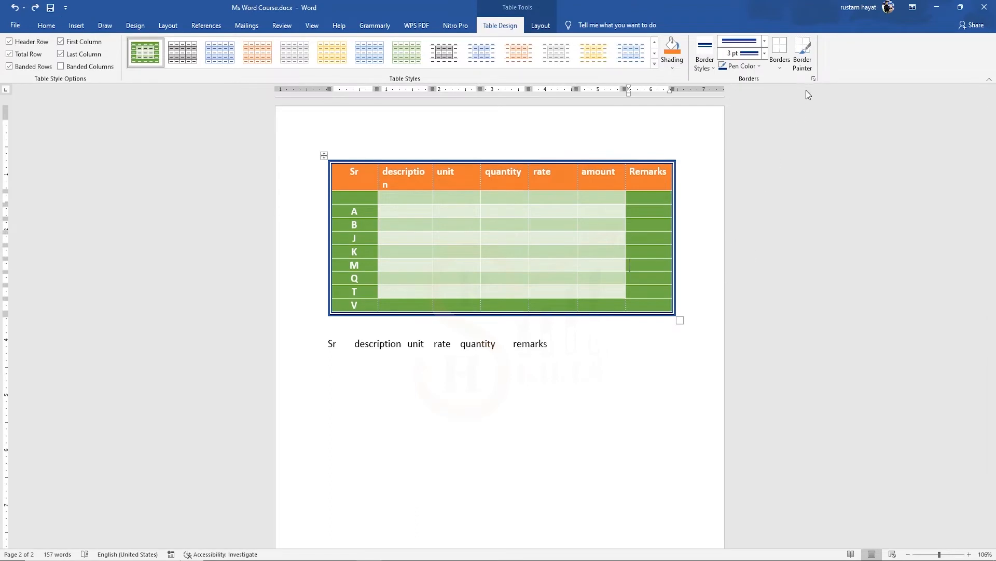
Step: Use Border Painter to apply the blue 3 pt border below the B, M and T rows in the amount column
left_click(803, 52)
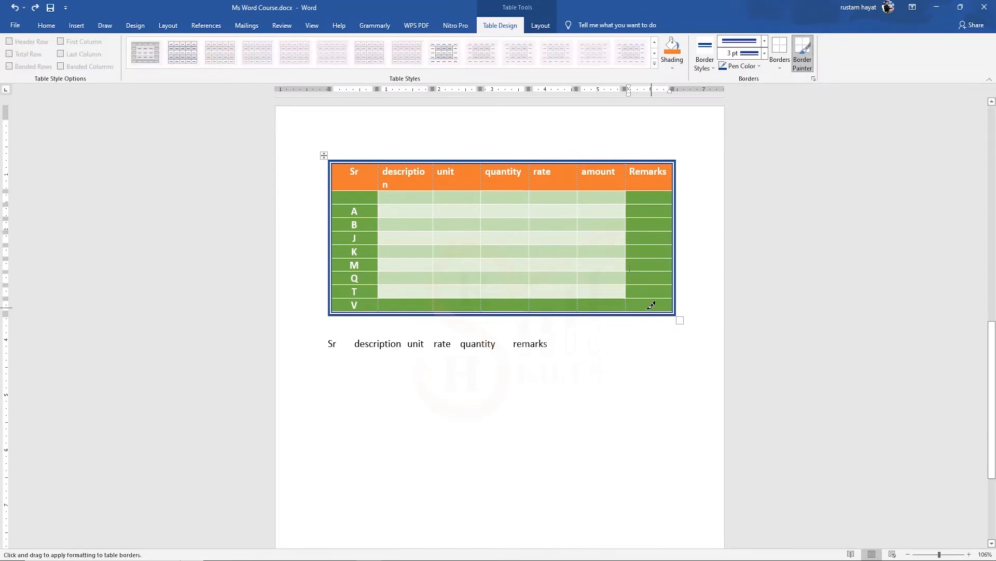
left_click(601, 271)
left_click(617, 303)
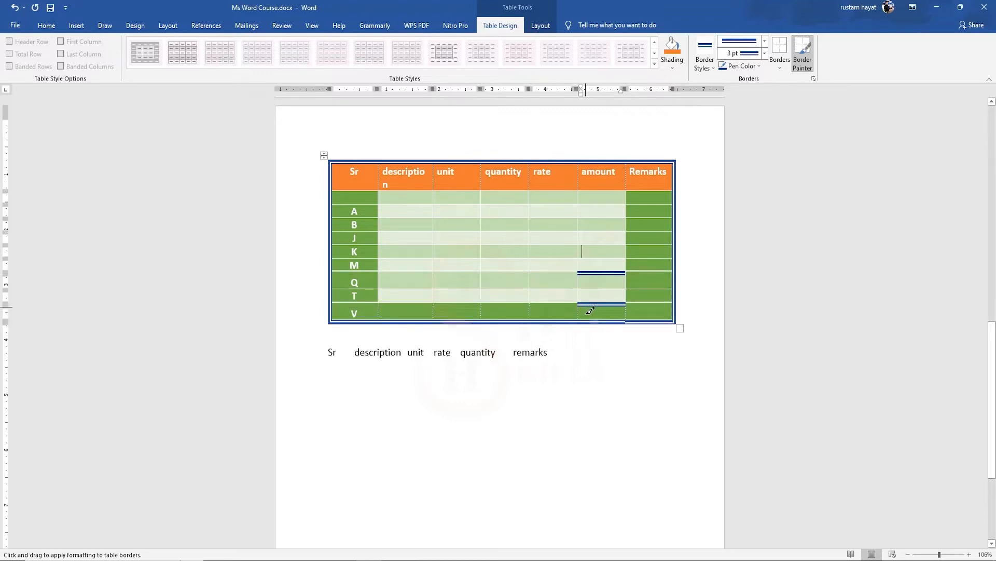
left_click(617, 230)
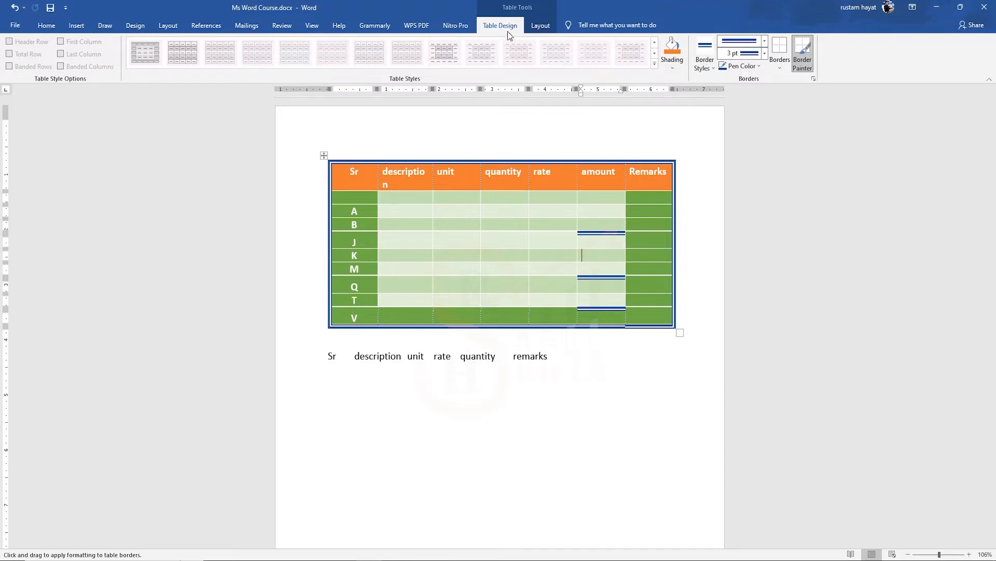
Step: Undo the table's style, shading and border formatting, back past the insertion of the Sr to remarks line below it
left_click(540, 26)
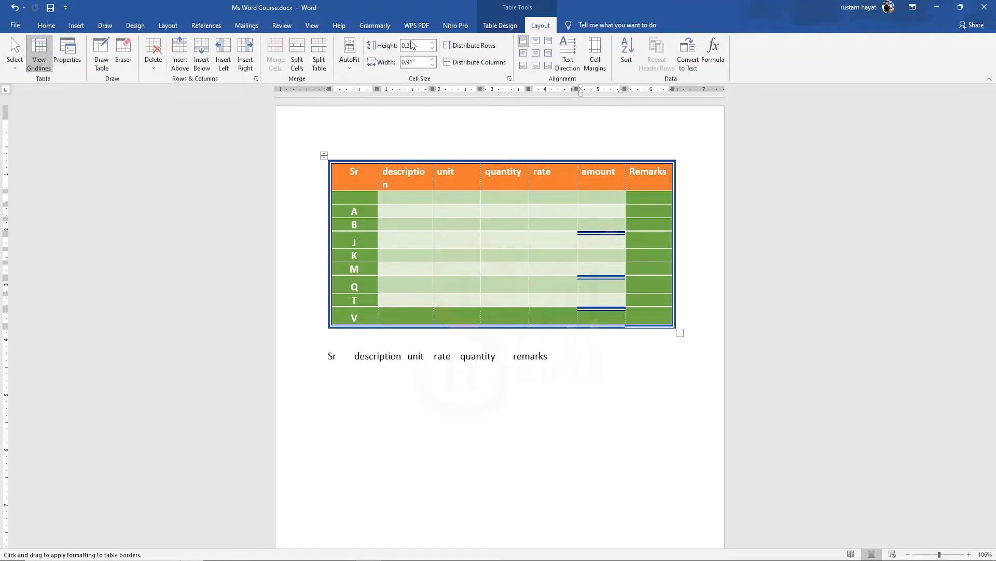
key("ctrl+z")
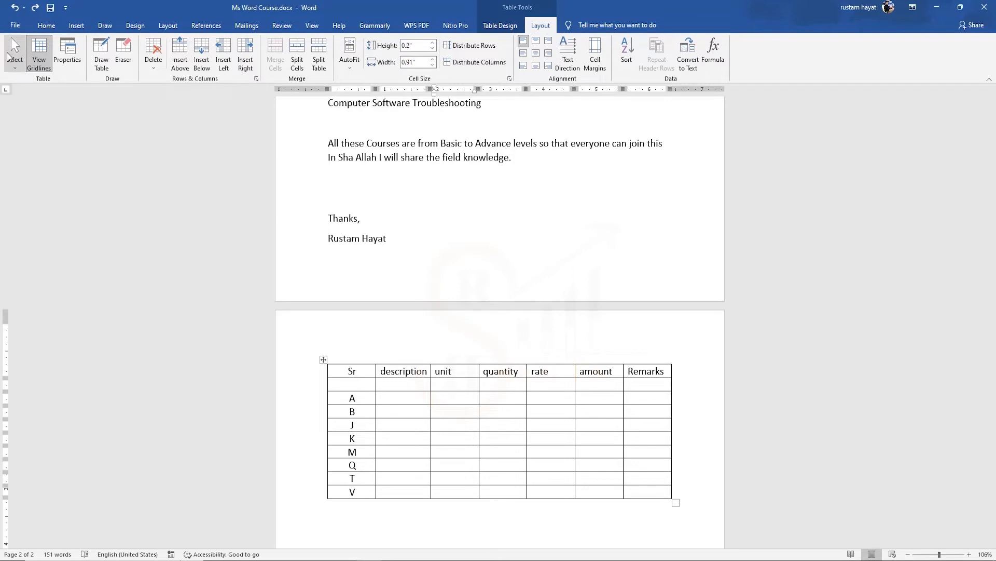
Step: Select the unit cell in row K, and extend the selection to the whole unit column
left_click(15, 55)
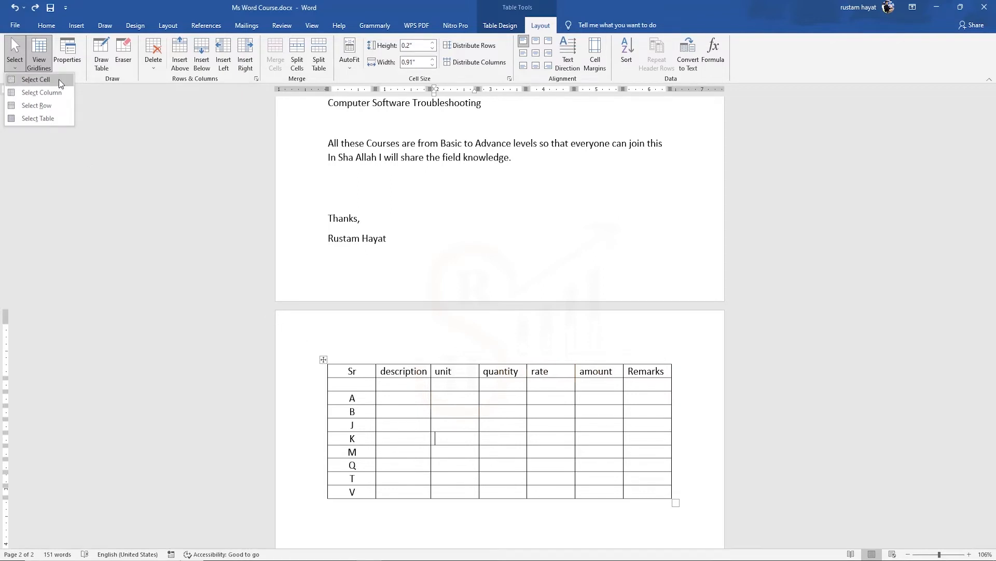
left_click(56, 84)
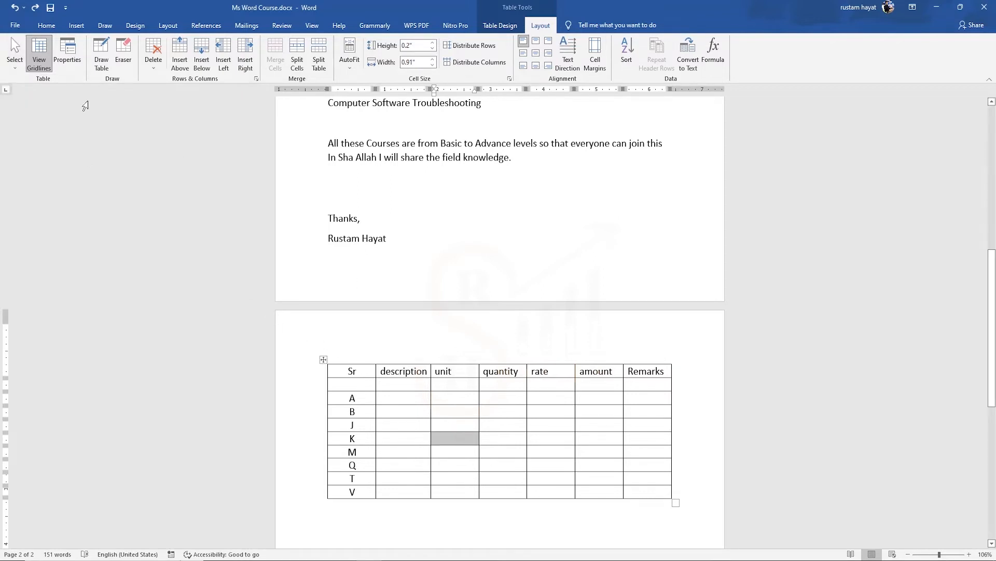
left_click(15, 55)
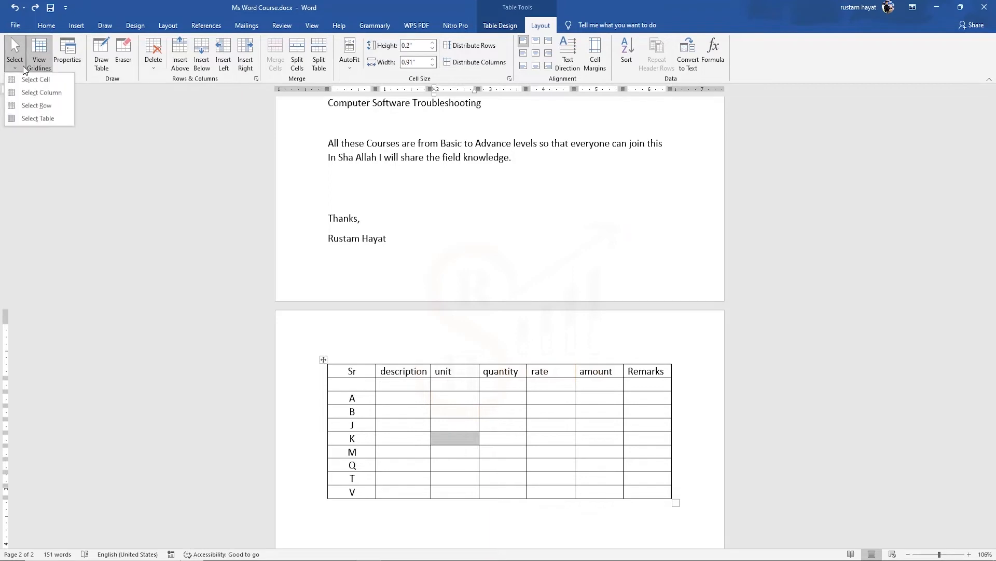
left_click(46, 93)
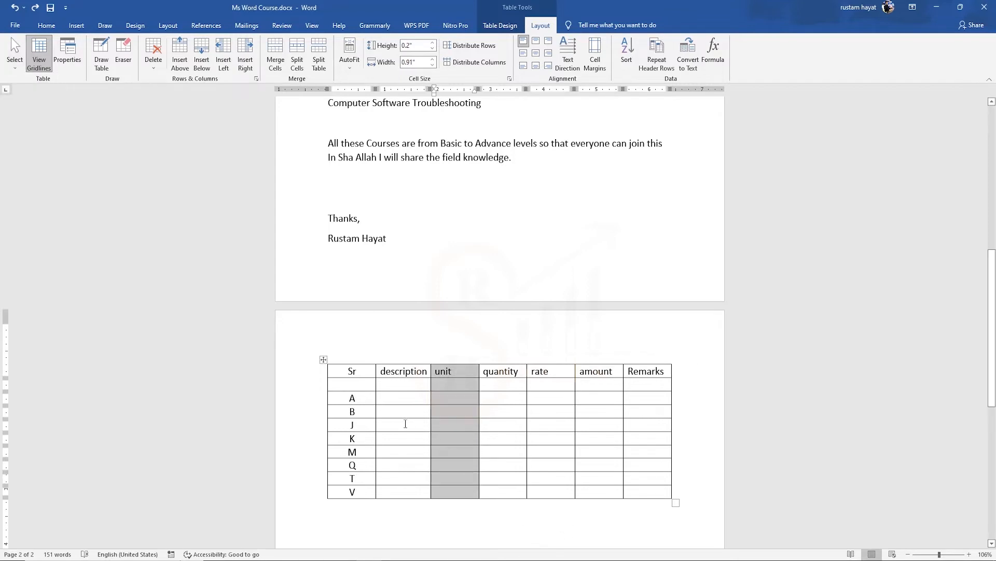
Step: Select the entire row J, select the whole table, and clear the selection
left_click(397, 422)
left_click(21, 70)
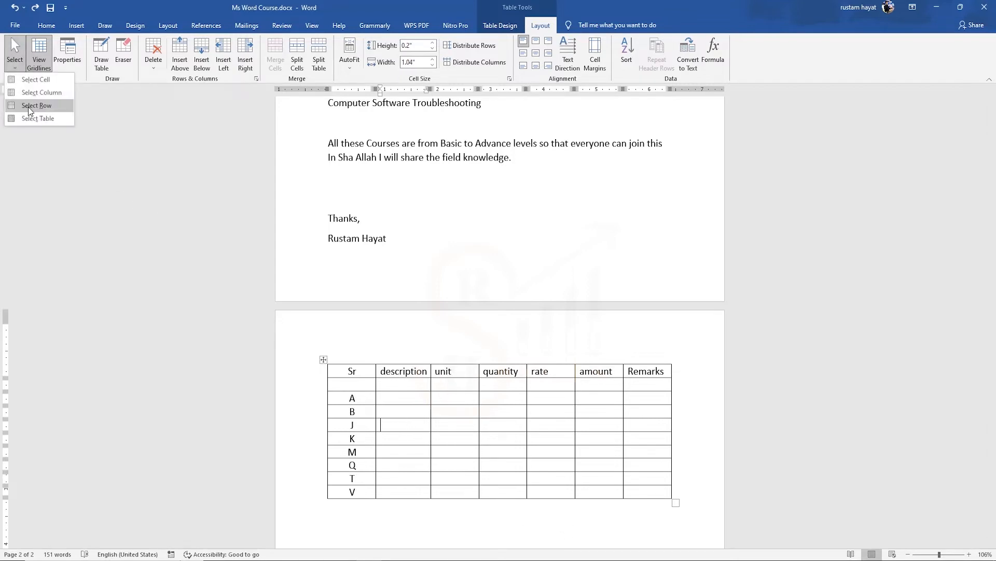
left_click(37, 108)
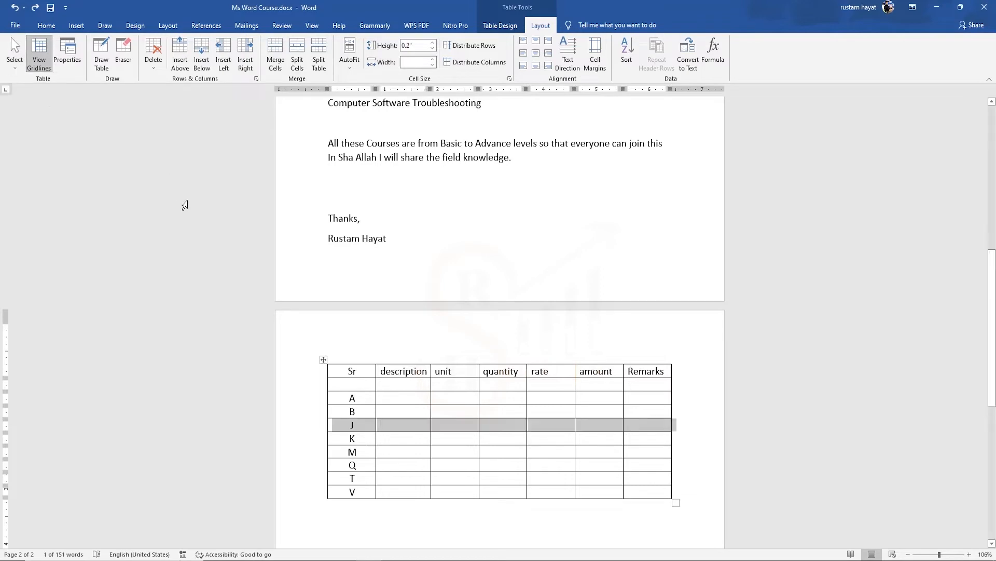
left_click(21, 70)
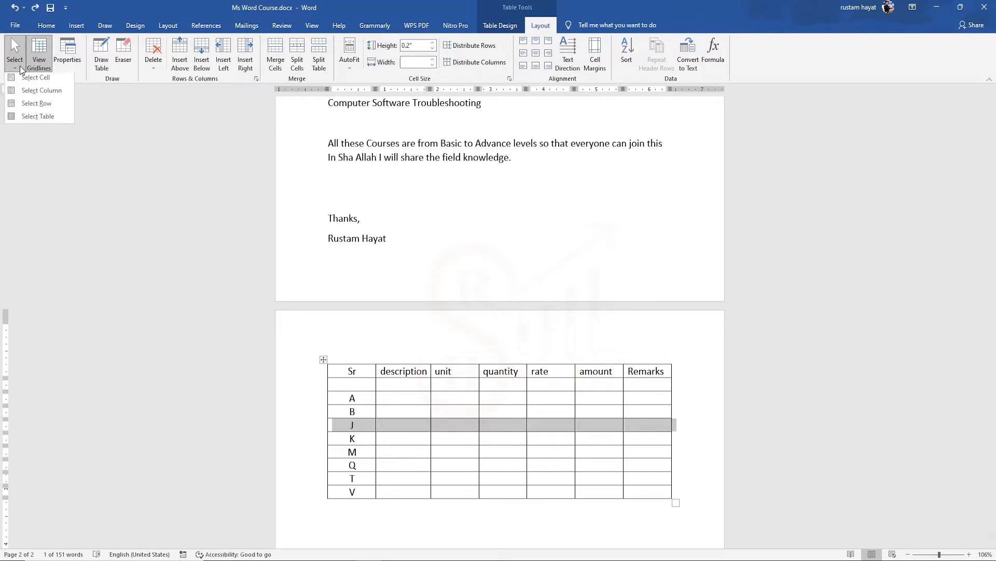
left_click(36, 118)
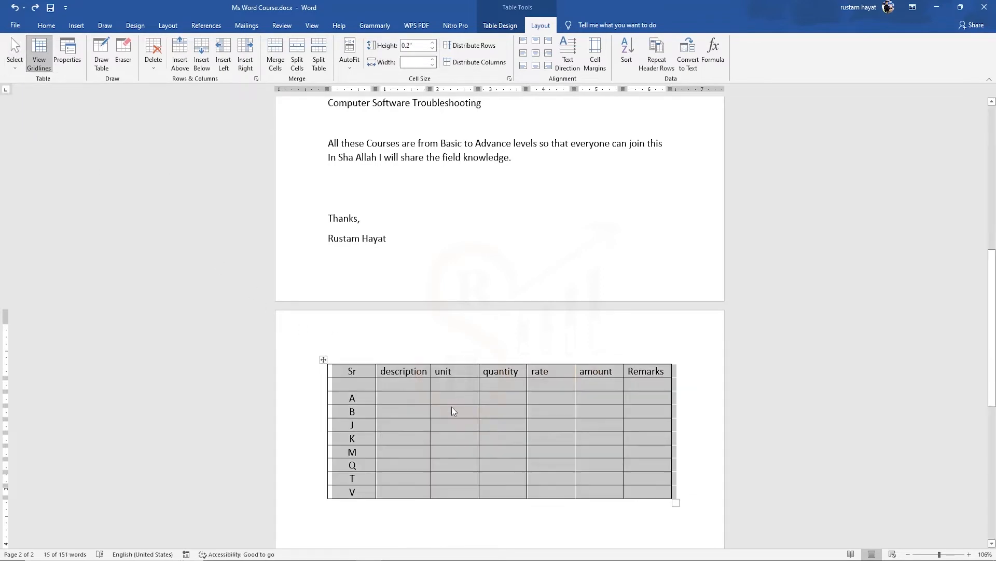
scroll(451, 407, "down", 1)
left_click(401, 379)
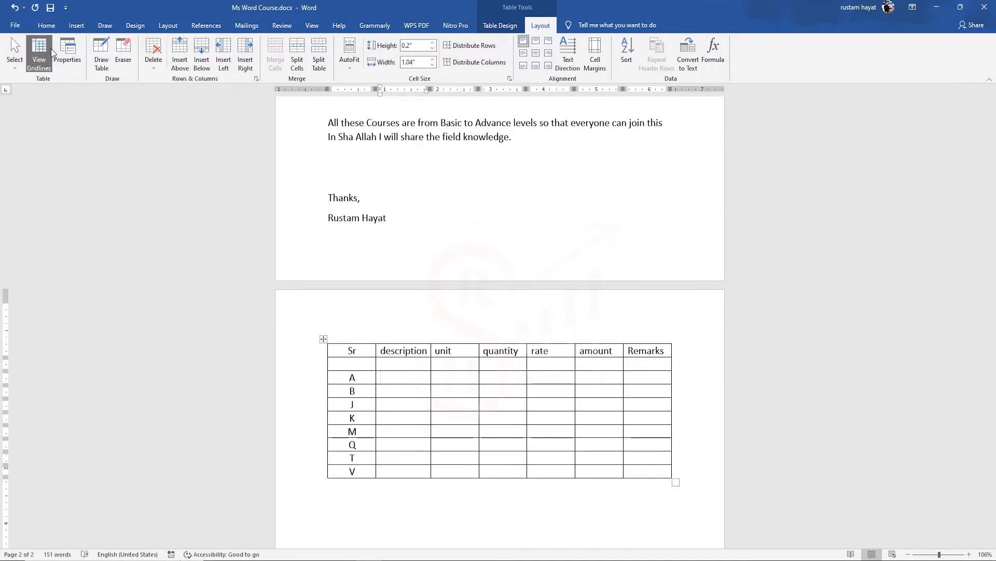
Step: Remove all borders from the whole table with the No Border option
left_click(323, 338)
left_click(499, 25)
left_click(779, 68)
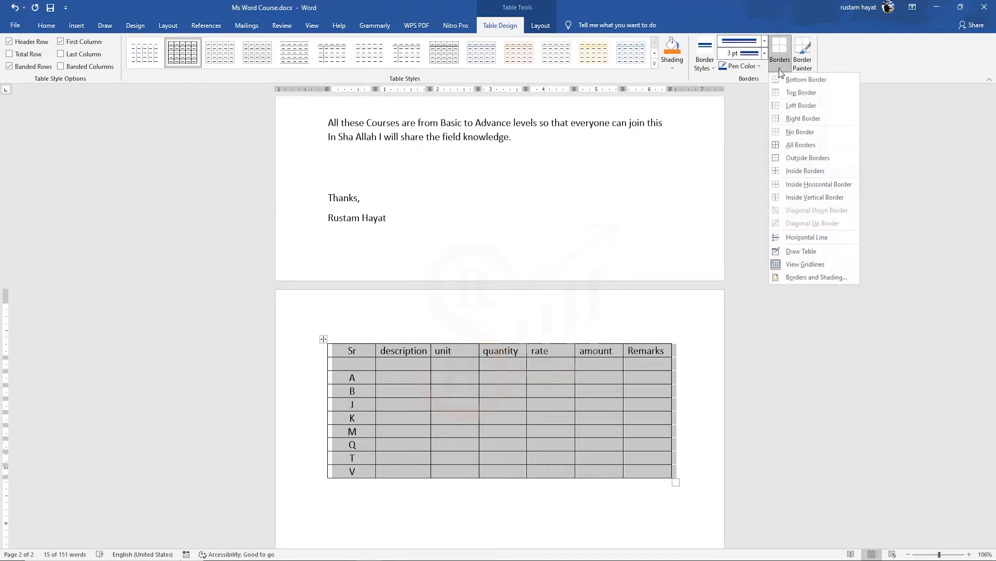
left_click(800, 131)
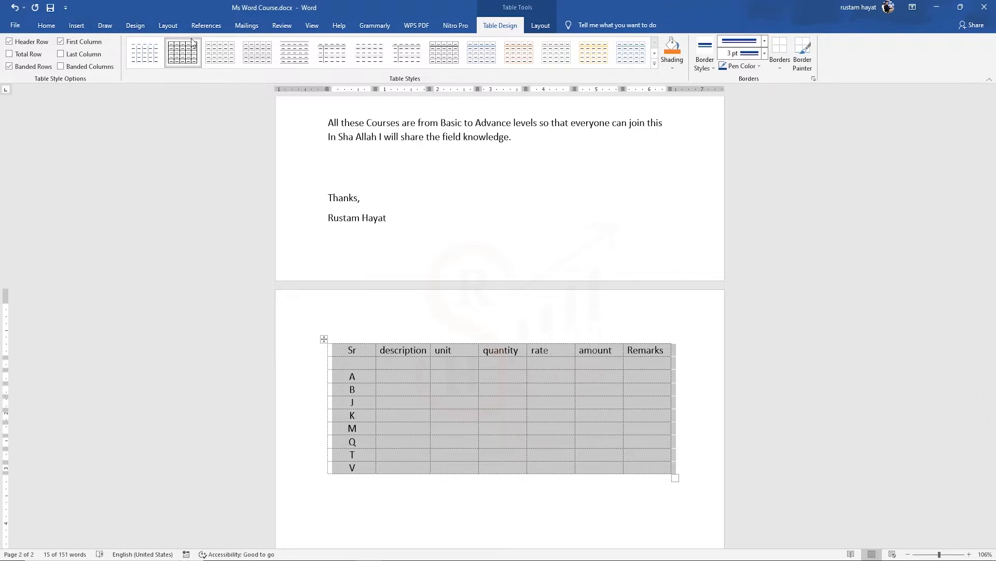
Step: Hide the borderless table's gridlines and turn them back on
left_click(541, 25)
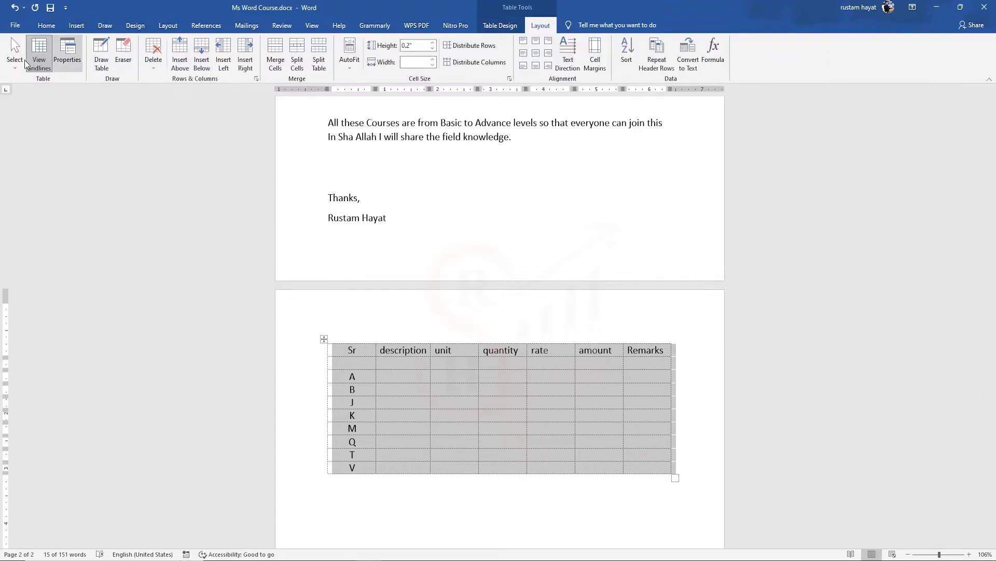
left_click(43, 62)
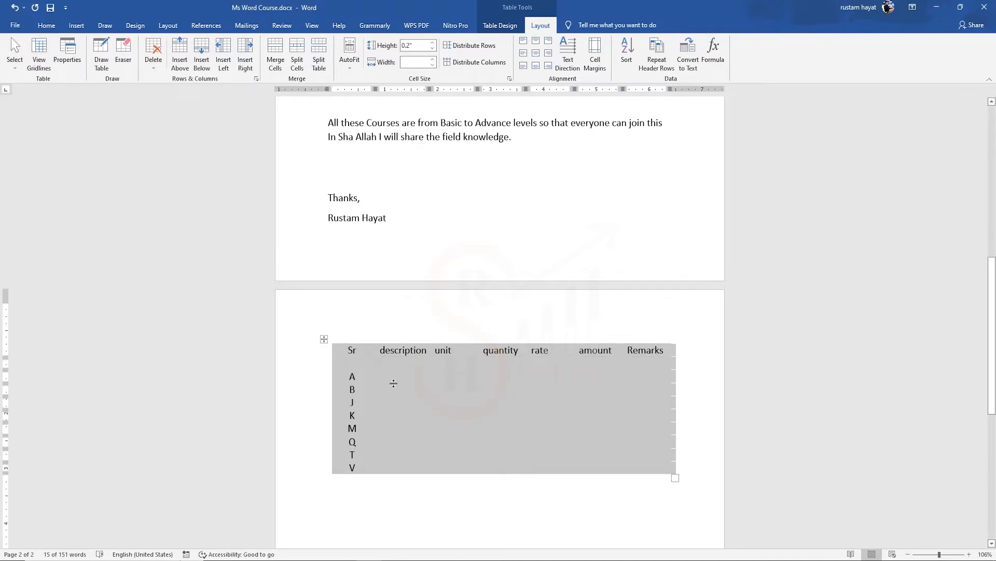
left_click(39, 54)
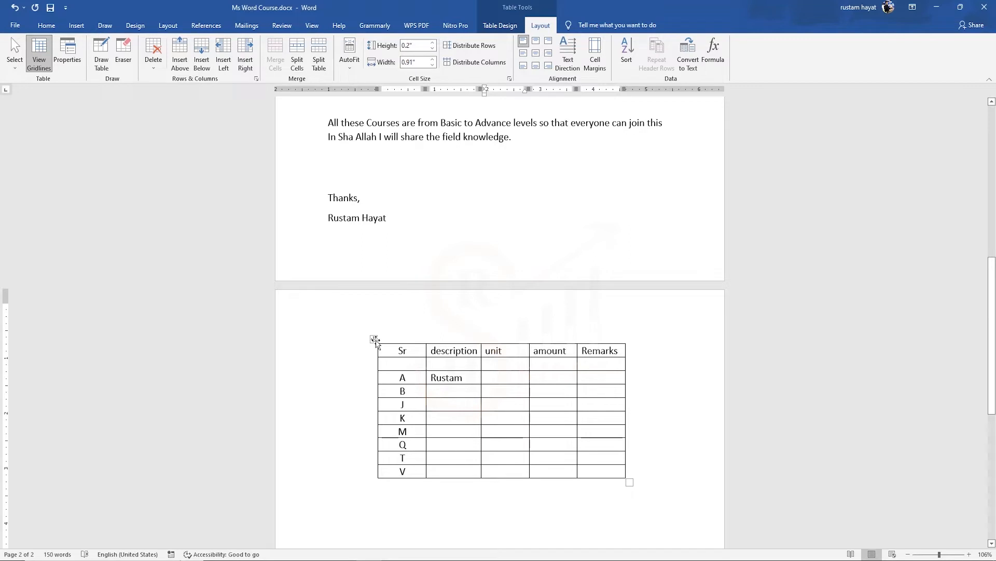
Step: Select the whole table and set its alignment to Right in Table Properties
left_click(374, 339)
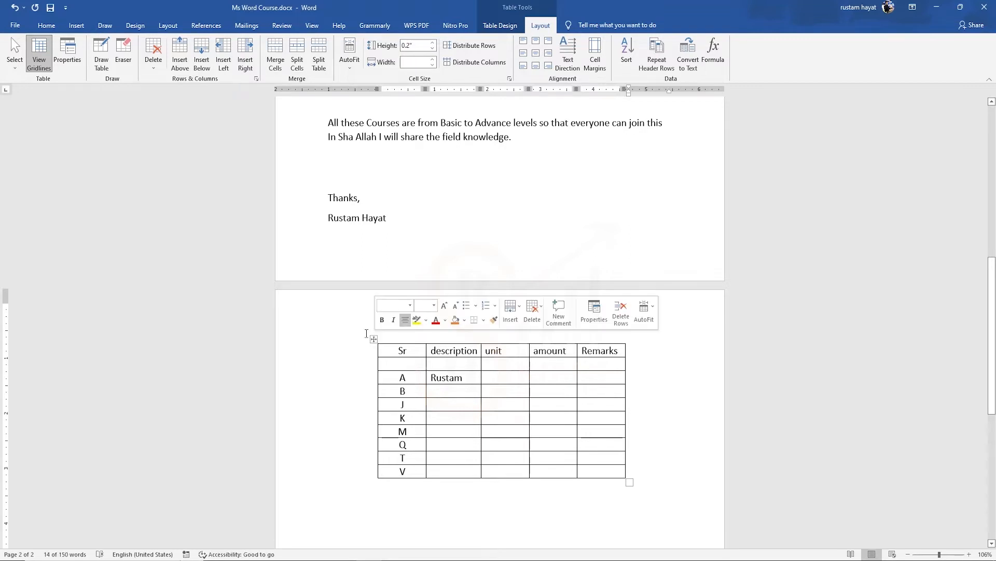
left_click(67, 53)
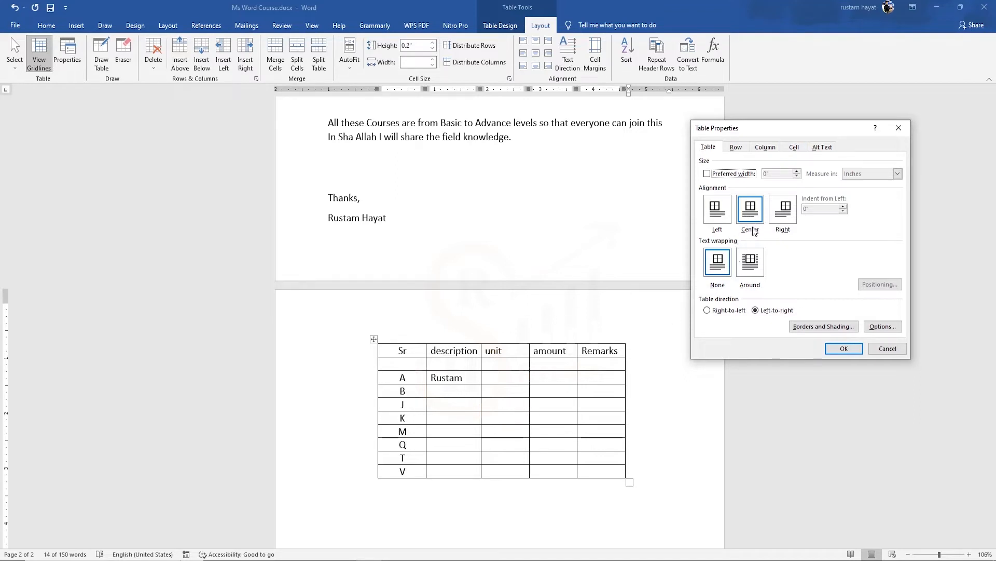
left_click(788, 213)
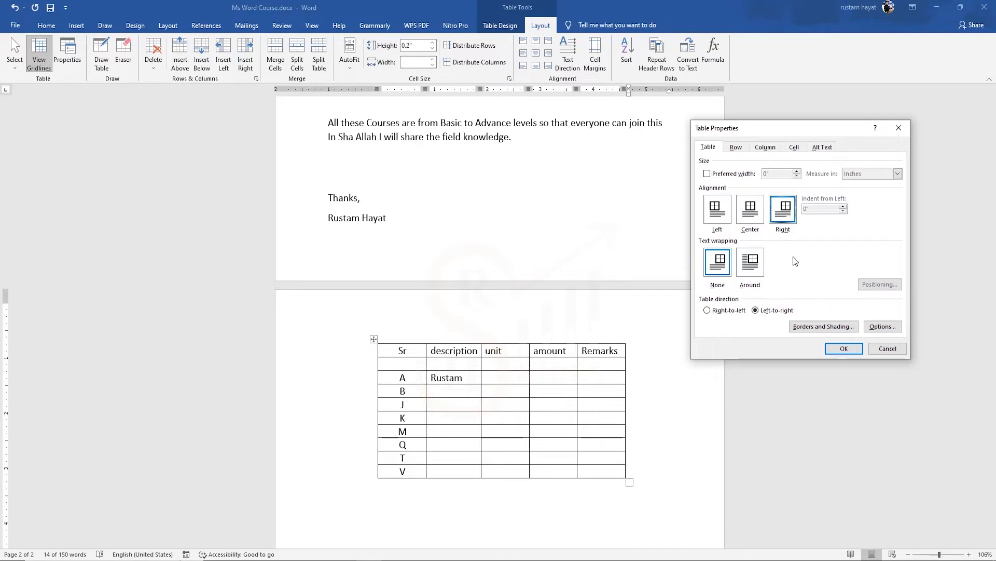
left_click(842, 350)
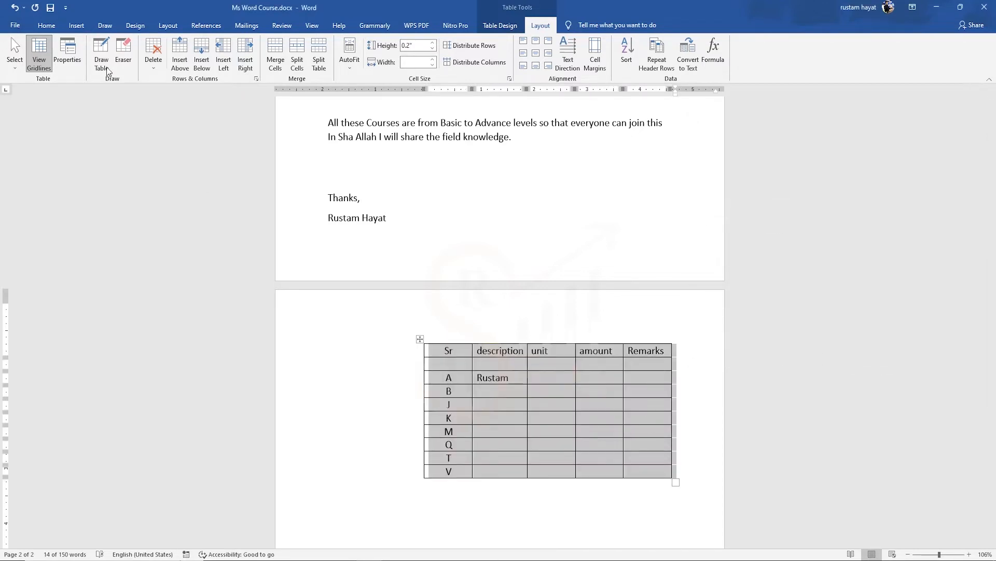
Step: Toggle the table gridlines and set the table's alignment to Left in Table Properties
left_click(43, 50)
left_click(68, 53)
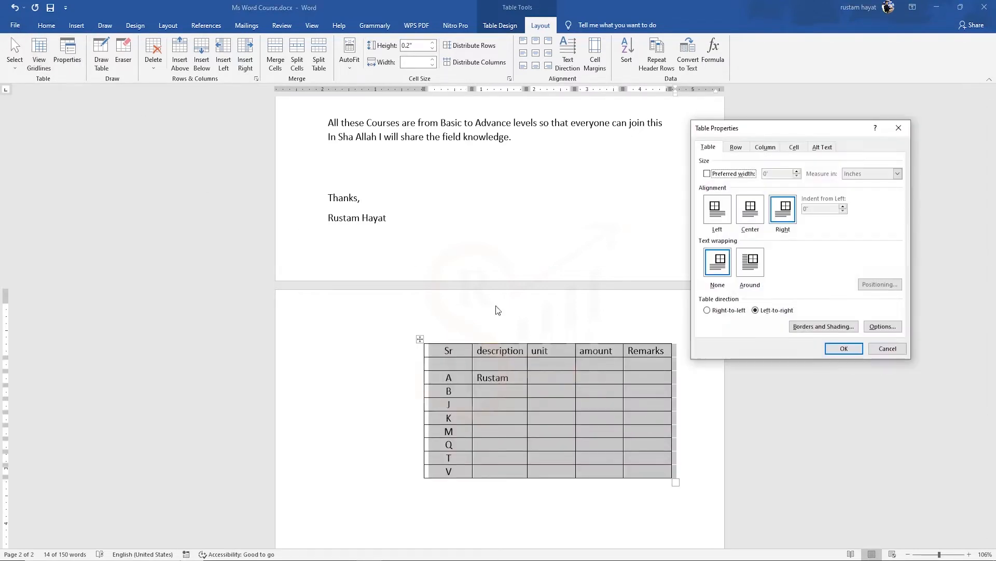
left_click(714, 216)
left_click(857, 352)
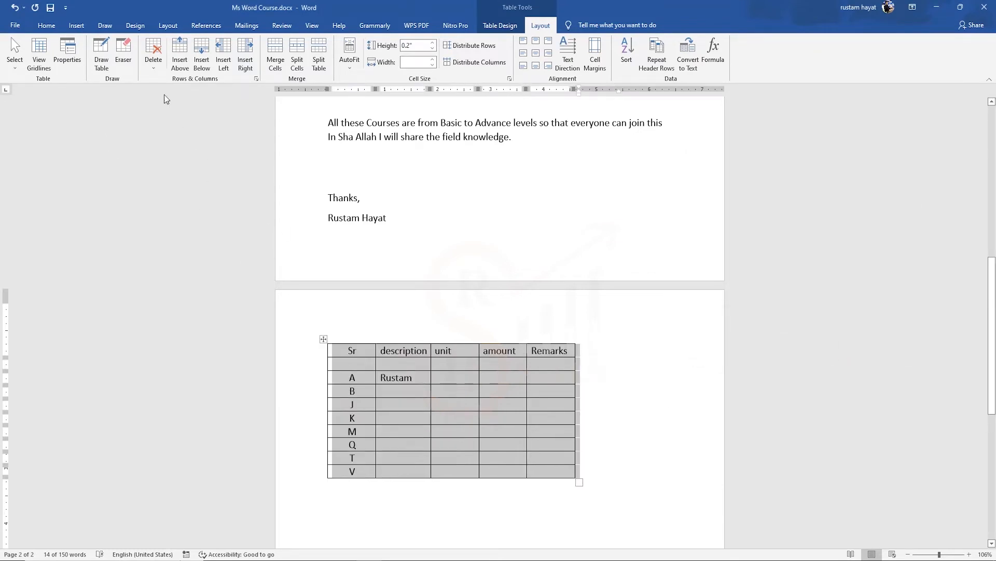
Step: Erase the horizontal cell partitions in the unit column from row A to row M with the Eraser
left_click(103, 58)
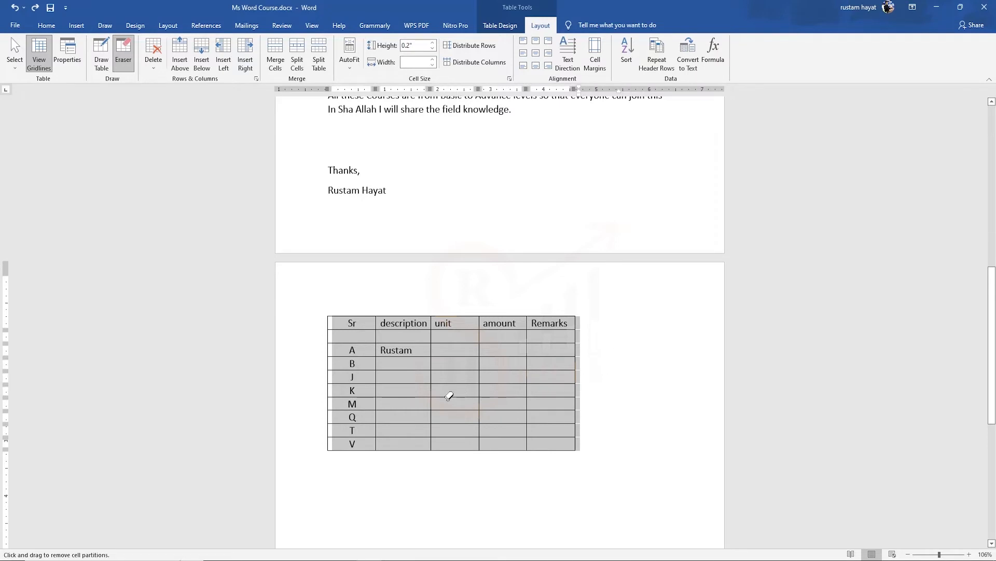
left_click_drag(448, 395, 462, 353)
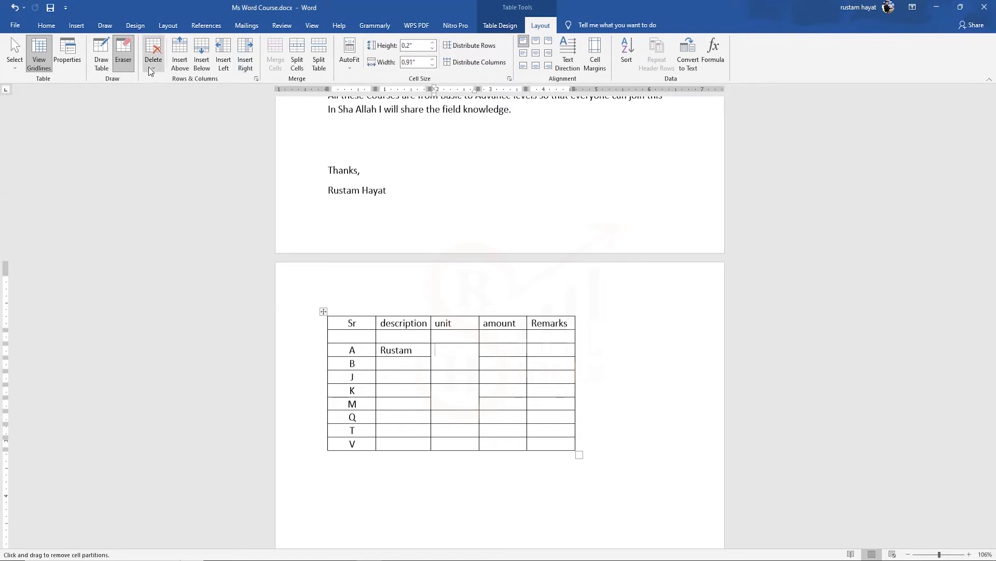
Step: Delete the unit column from the table and undo the deletion
left_click(154, 45)
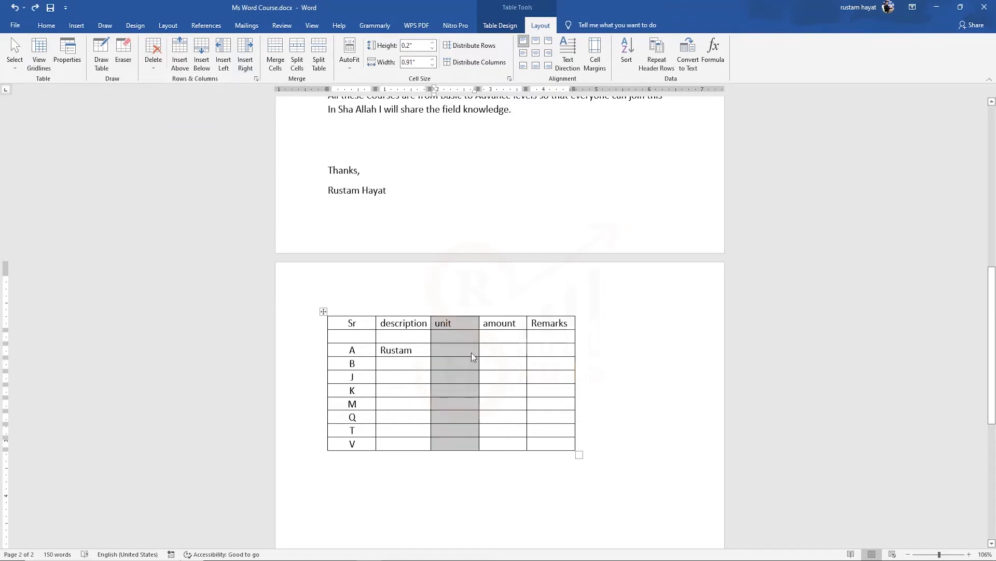
left_click(154, 62)
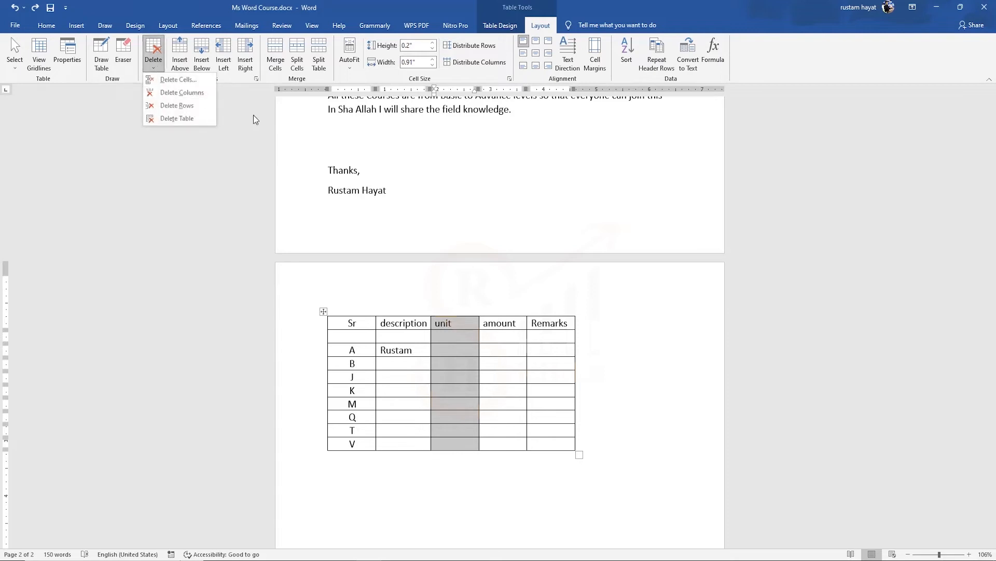
left_click(198, 92)
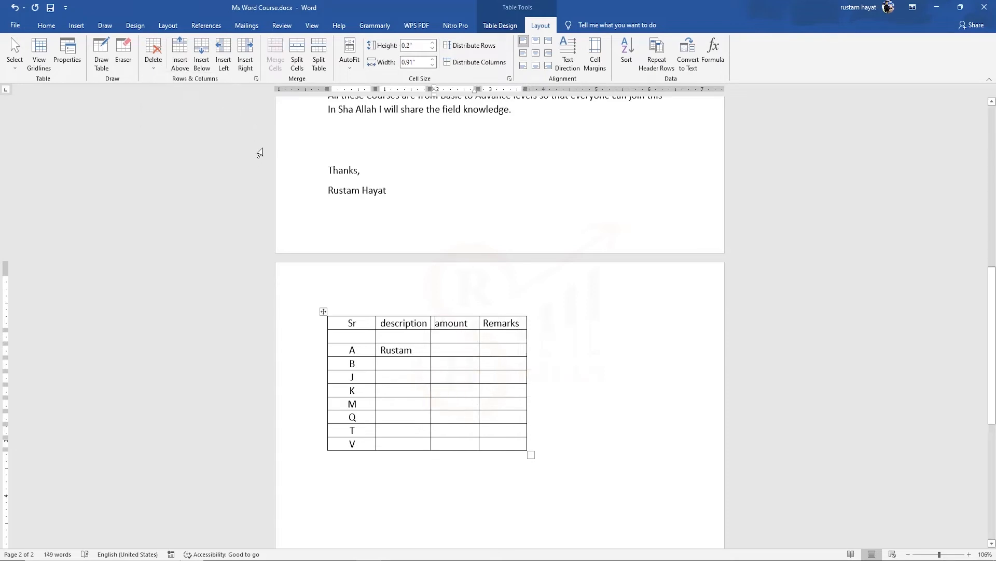
key("ctrl+z")
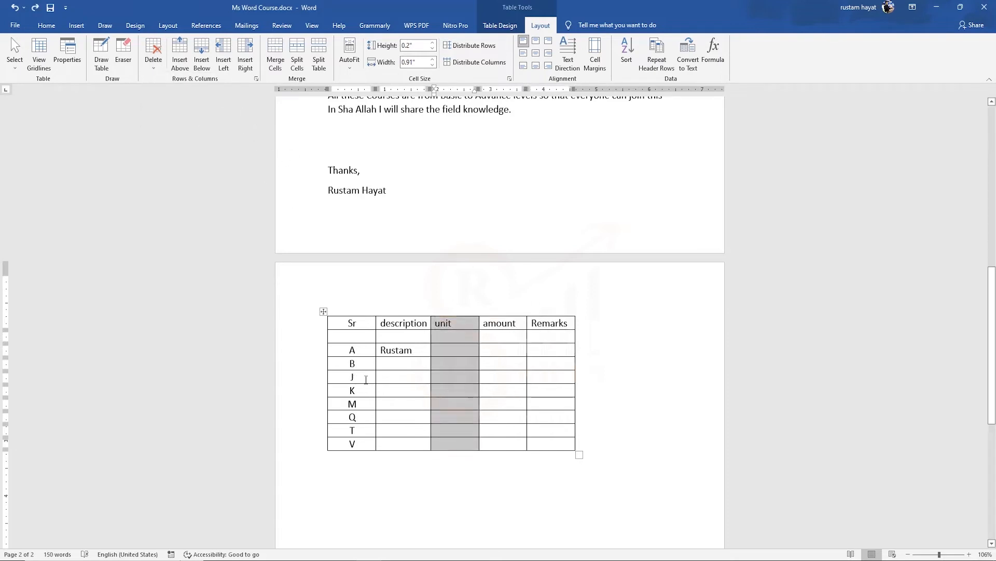
Step: Delete row J from the table and undo the deletion
left_click_drag(366, 379, 558, 377)
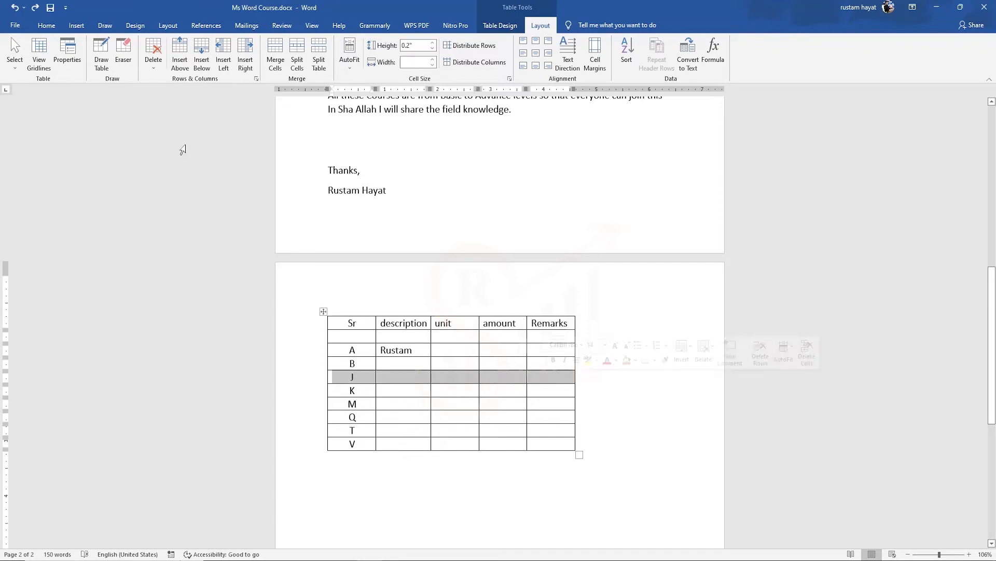
left_click(151, 70)
left_click(186, 104)
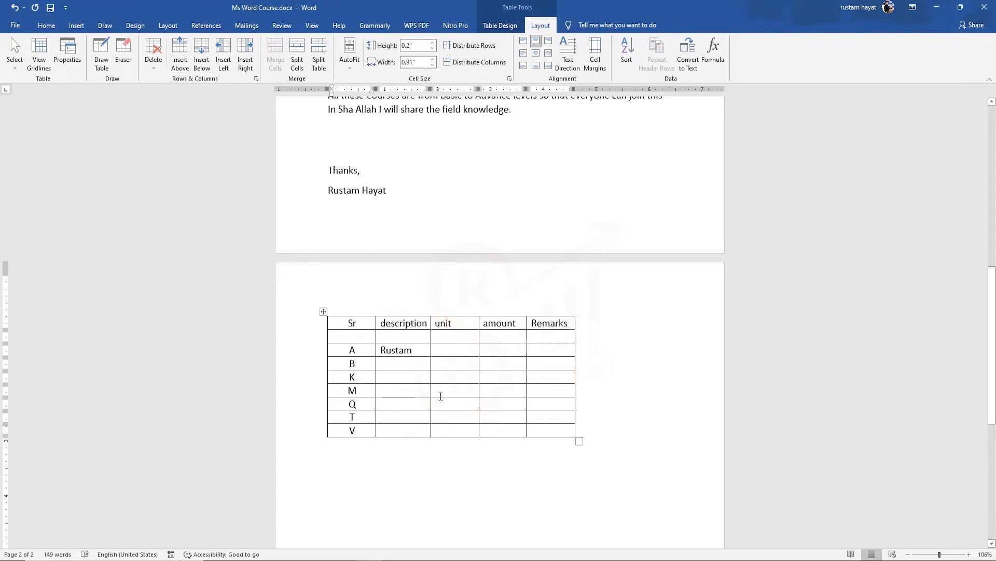
key("ctrl+z")
Step: Delete the entire table and undo the deletion
left_click(153, 68)
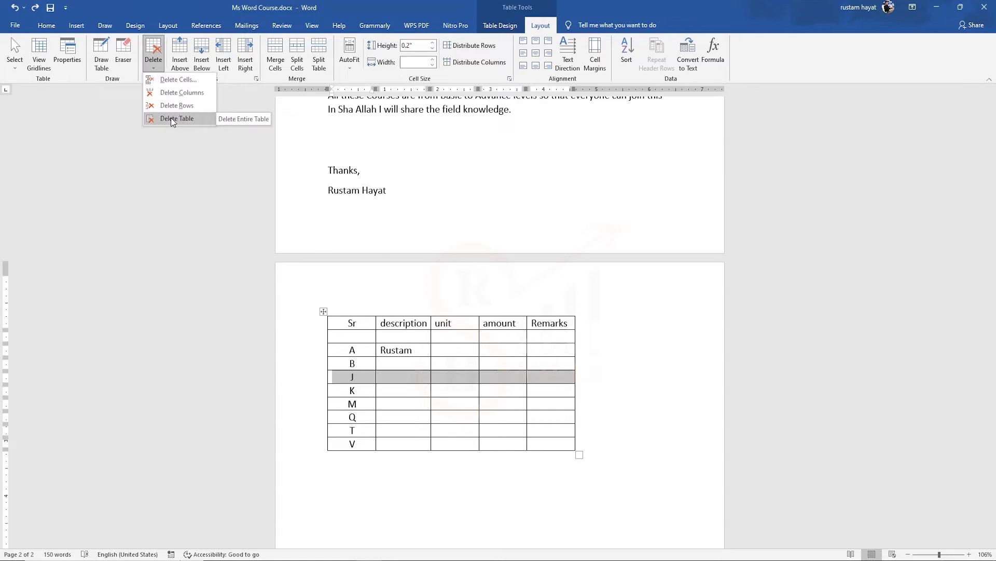
left_click(177, 118)
key("ctrl+z")
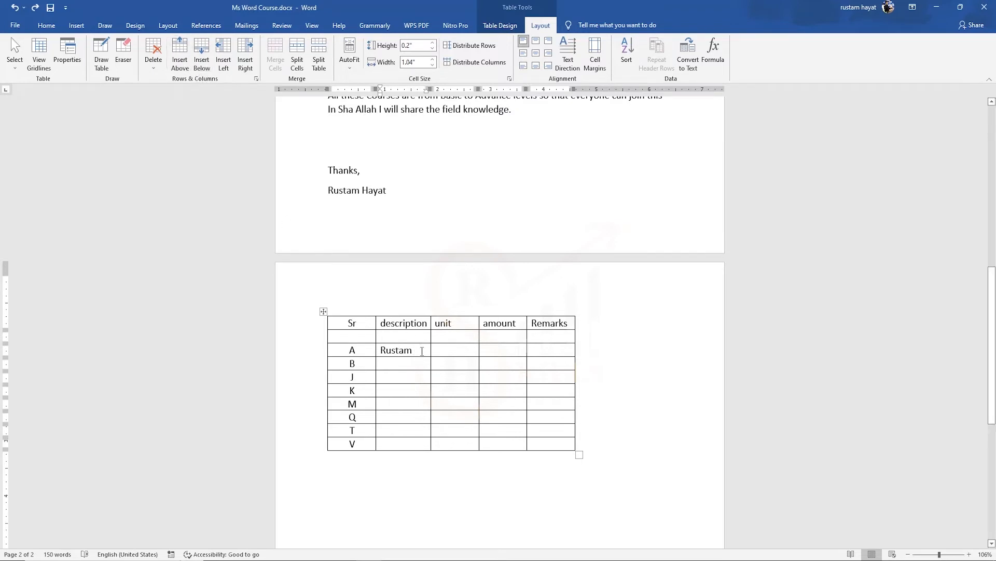
Step: Insert one blank row above row A and one blank row below it
left_click(180, 54)
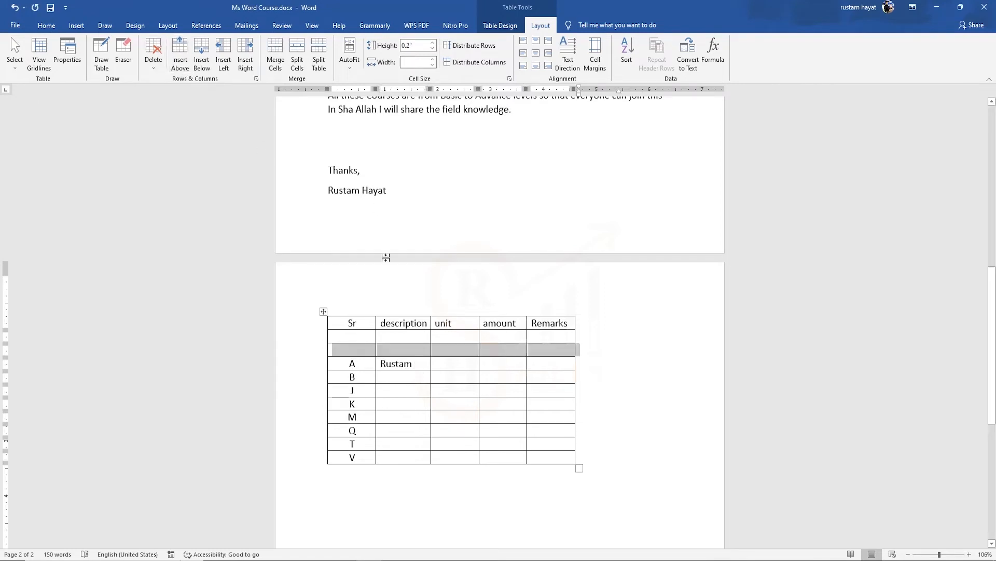
left_click(415, 375)
left_click(206, 54)
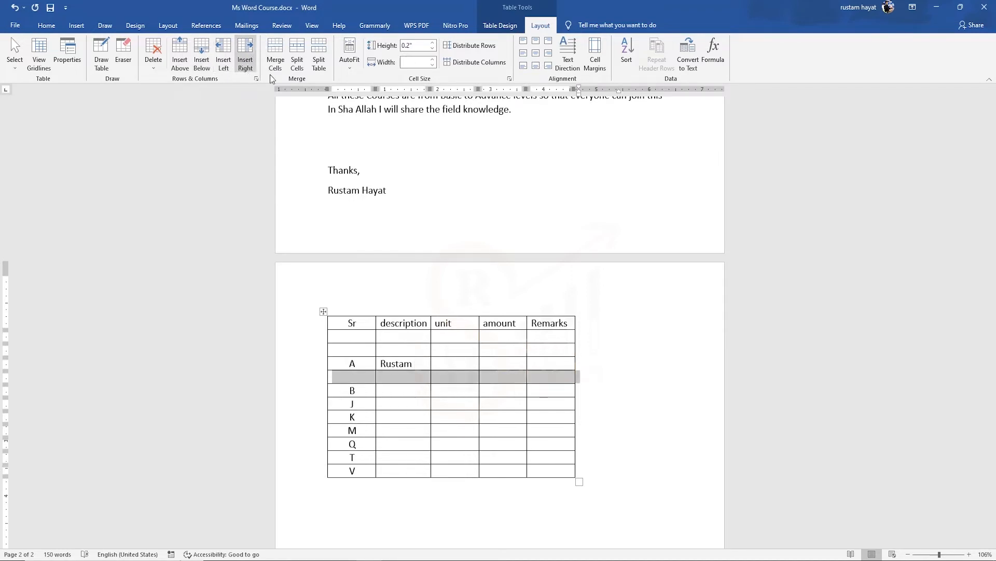
Step: Insert a blank column to the left of the description column and return the cursor to row A's description cell
left_click(417, 365)
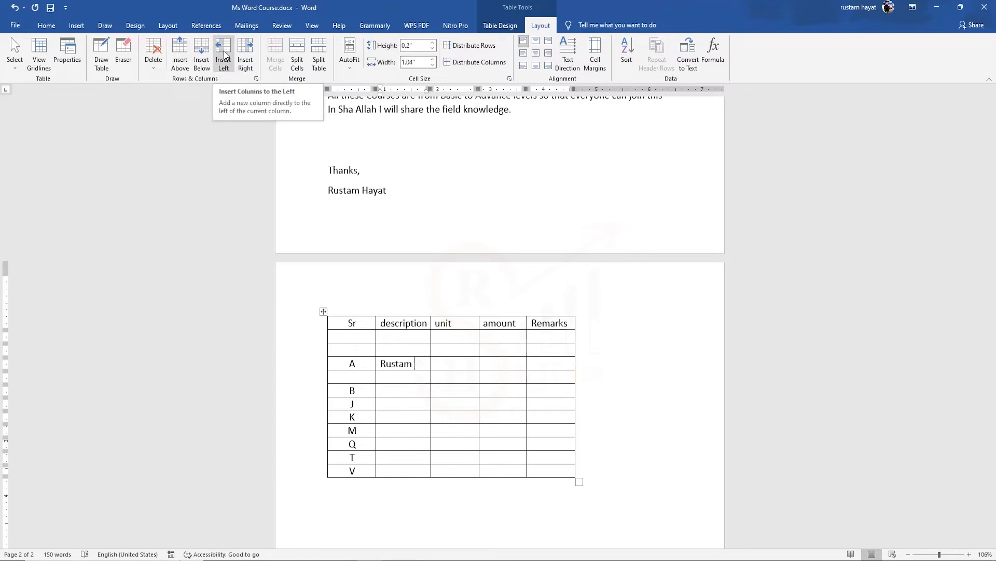
left_click(223, 54)
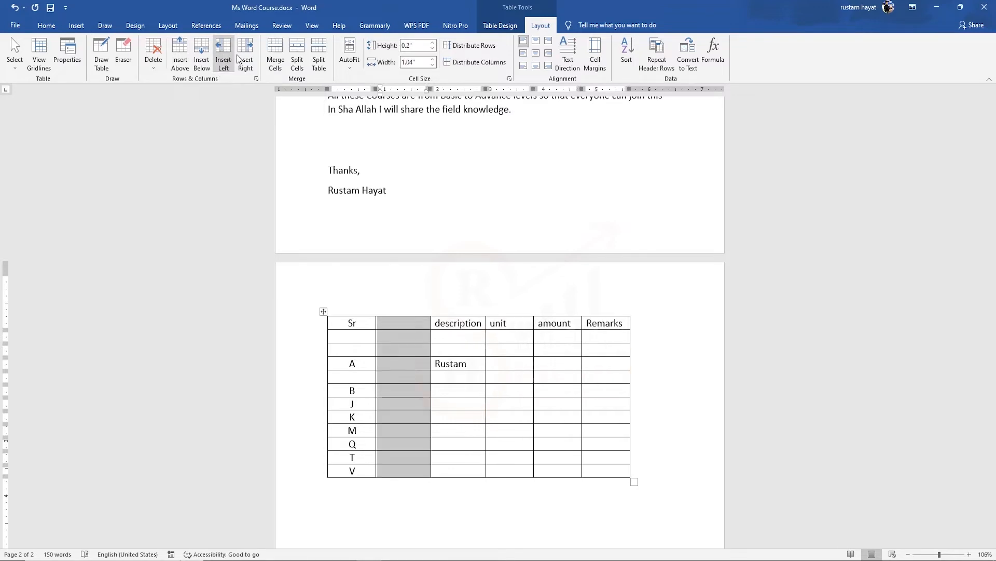
left_click(473, 366)
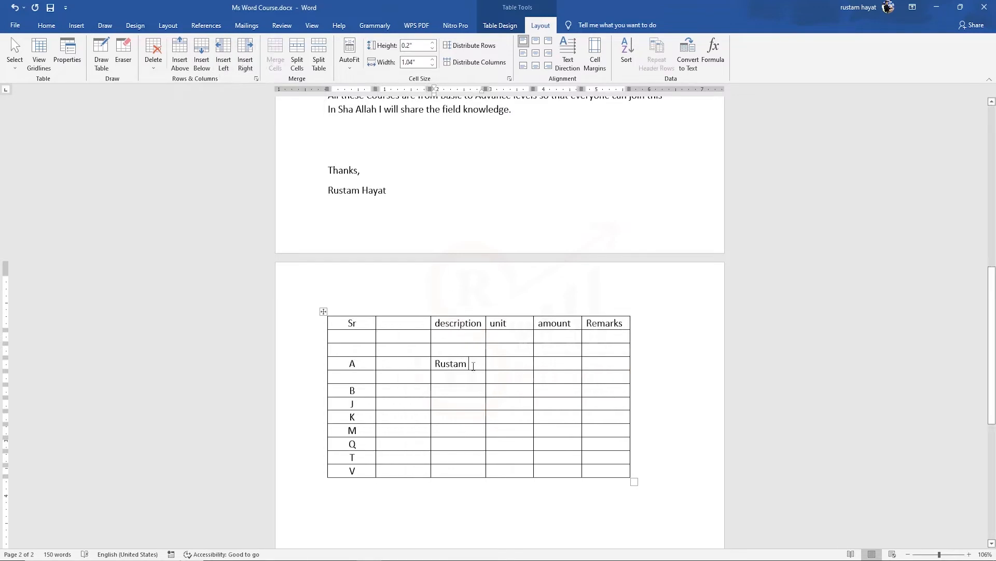
Step: Insert a blank column to the right of the description column and undo the recent column and row insertions
left_click(247, 50)
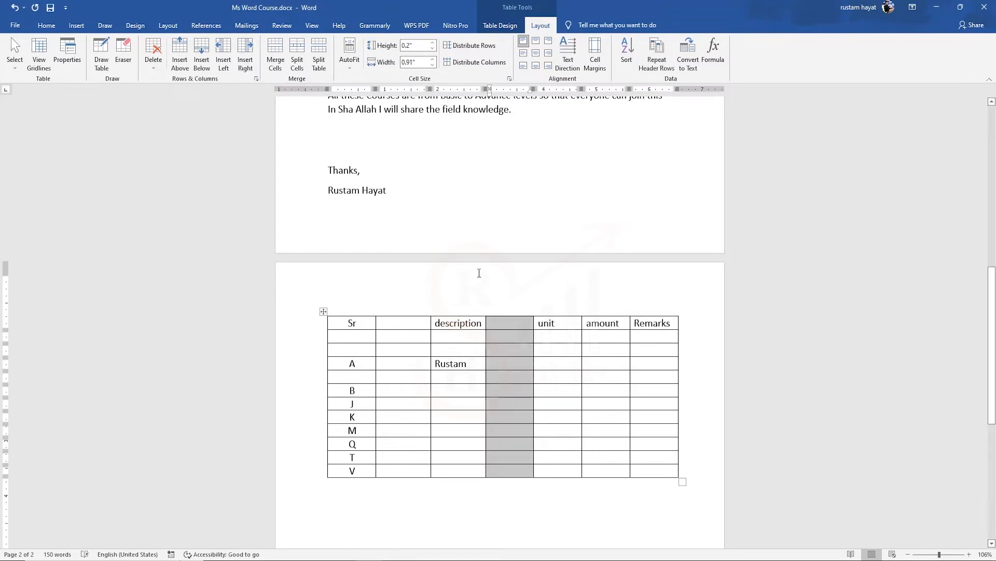
key("ctrl+z")
key("ctrl+z")
key("ctrl+z")
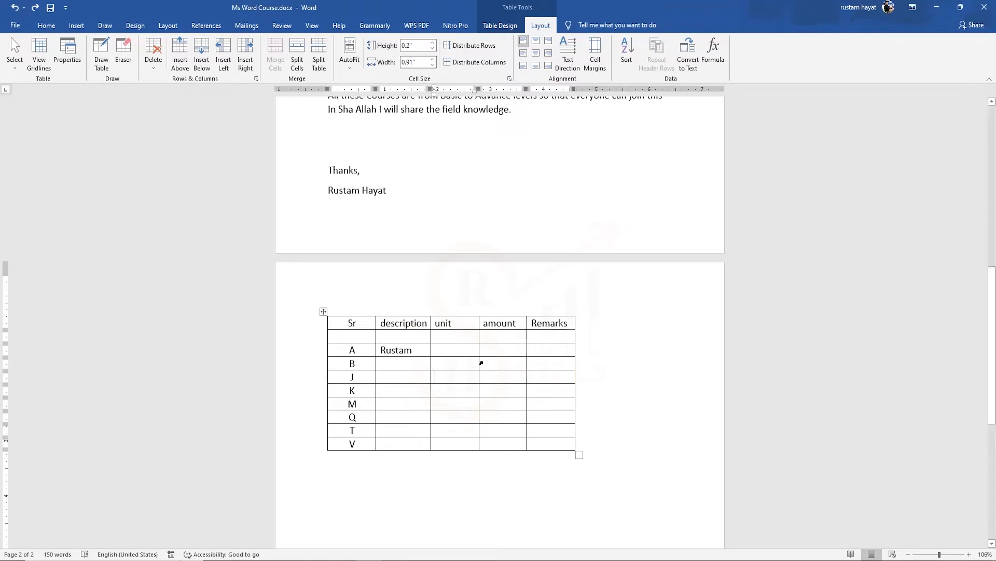
Step: Merge row J's unit and amount cells into one cell and undo the merge
left_click_drag(484, 377, 451, 377)
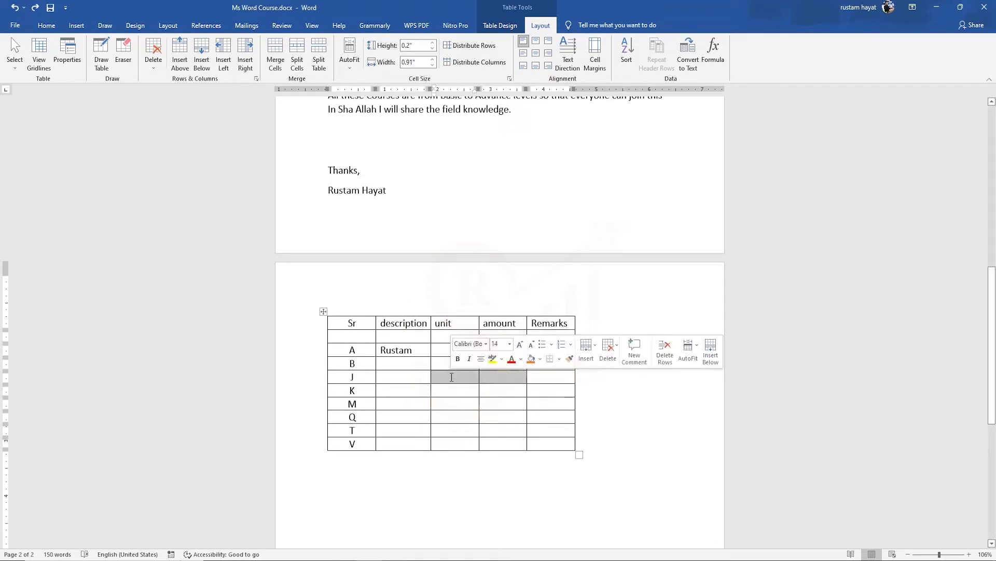
left_click(277, 55)
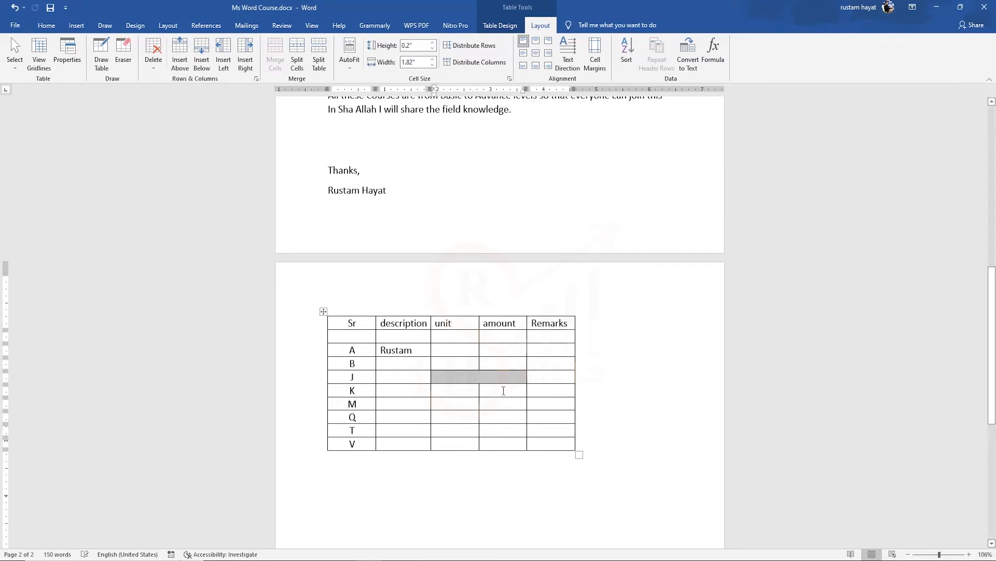
key("ctrl+z")
left_click(492, 417)
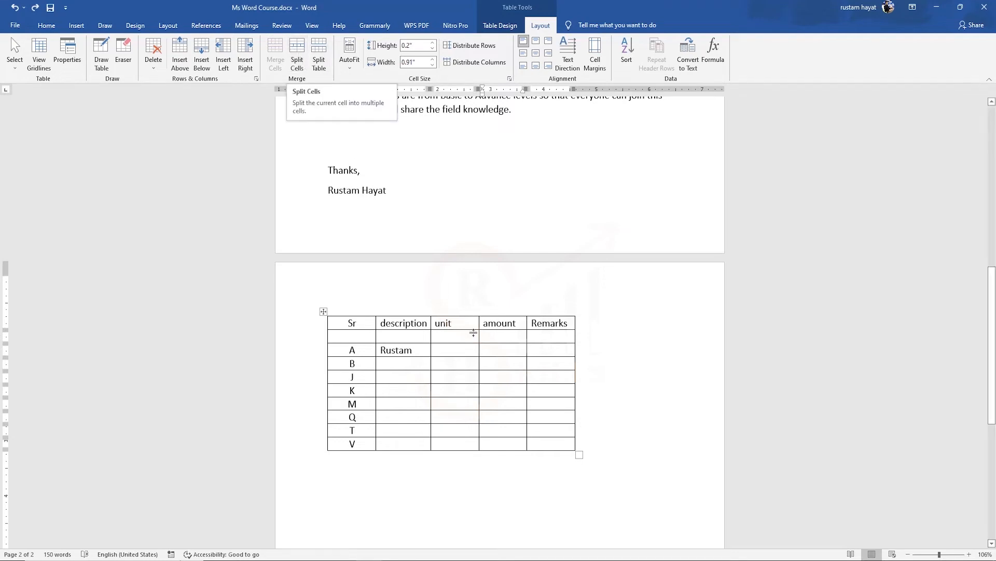
Step: Split row A's unit cell into 2 columns and 1 row, and undo the split
left_click(454, 345)
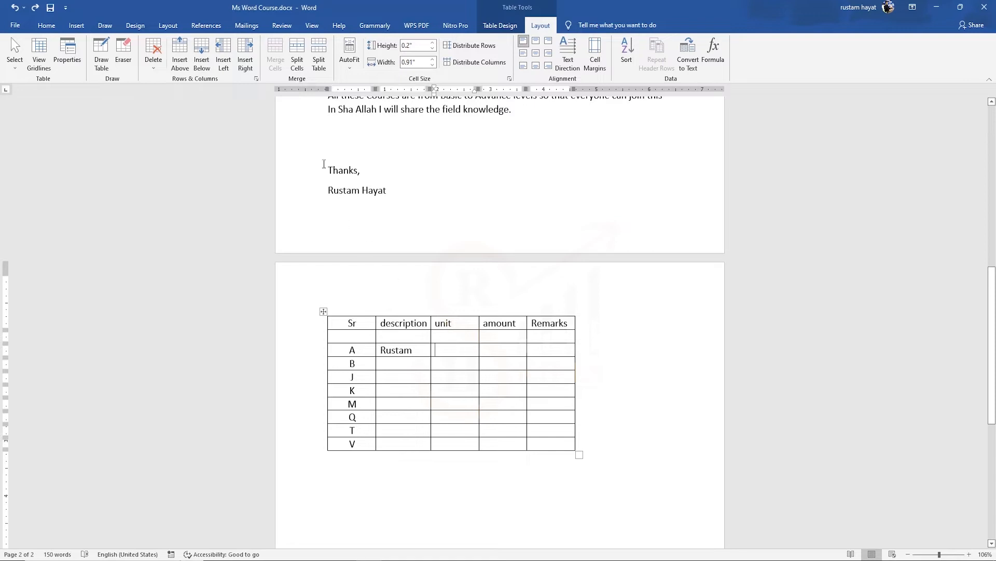
left_click(297, 52)
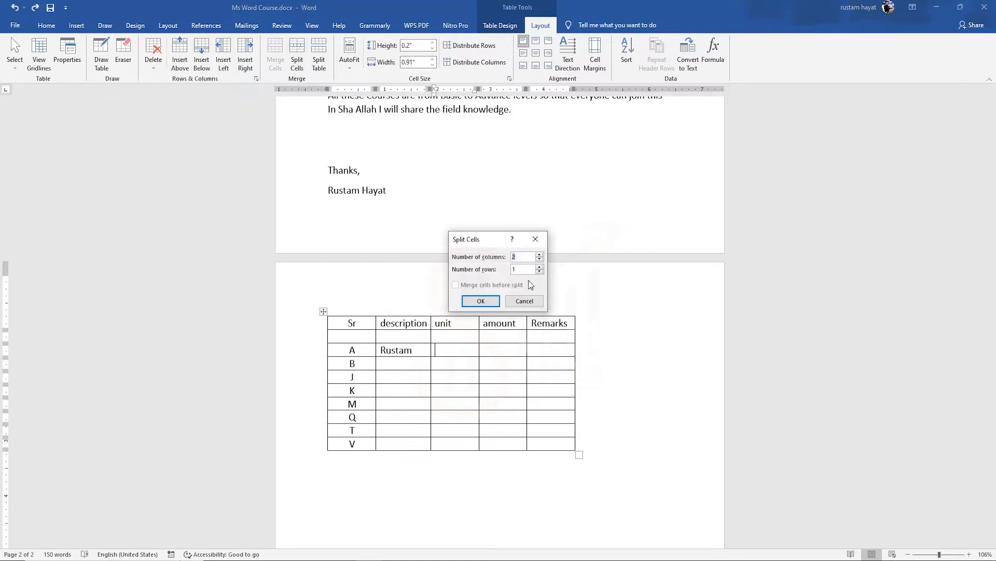
left_click(481, 301)
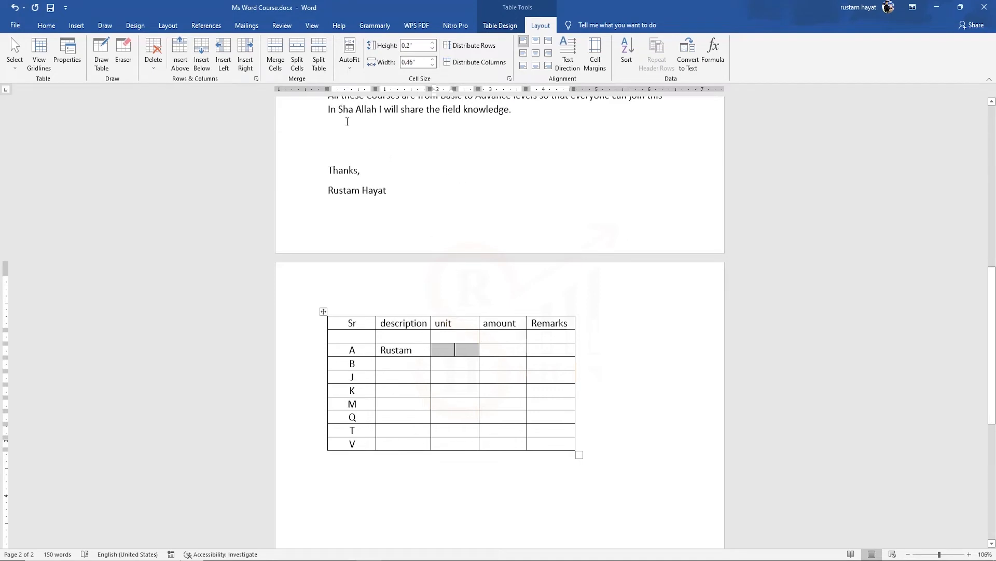
key("ctrl+z")
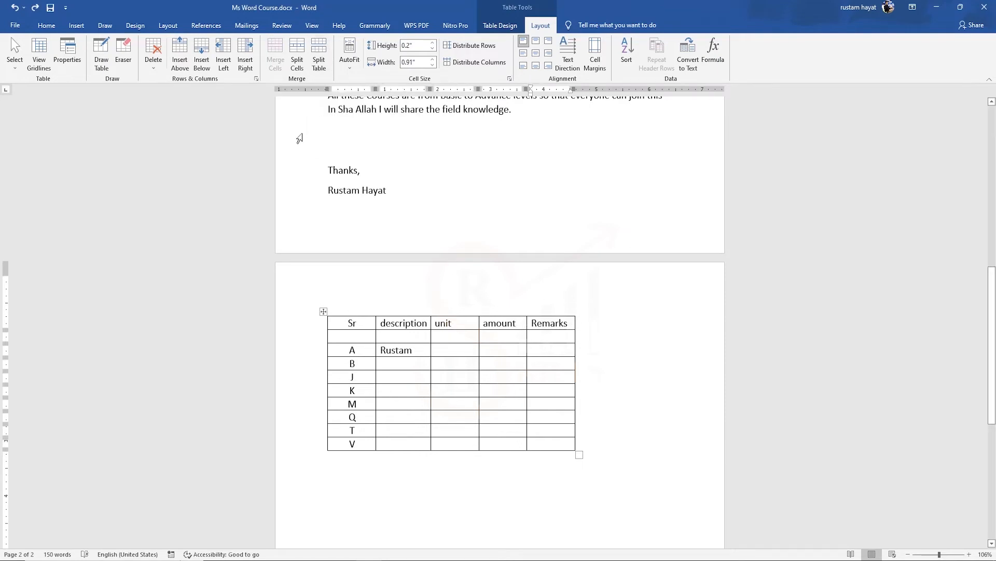
Step: Split the table directly below its header row and undo the table split
left_click(319, 52)
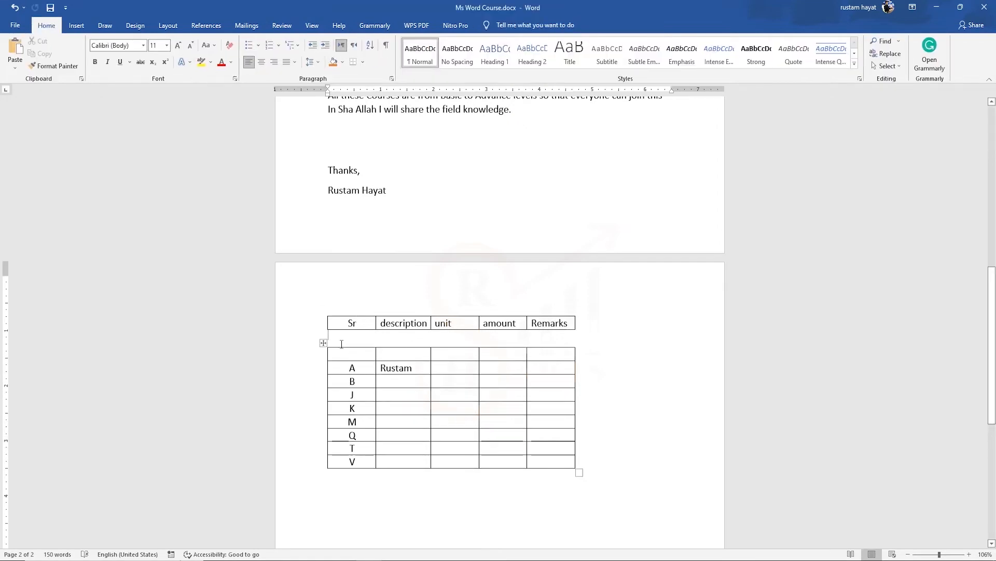
key("ctrl+z")
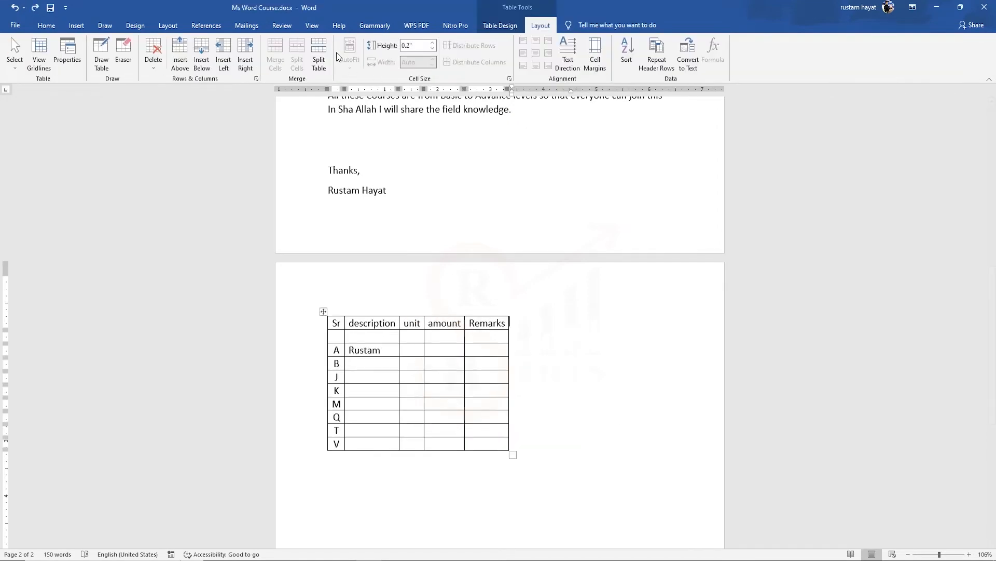
Step: Select the whole table and apply AutoFit Contents to its columns
left_click(323, 311)
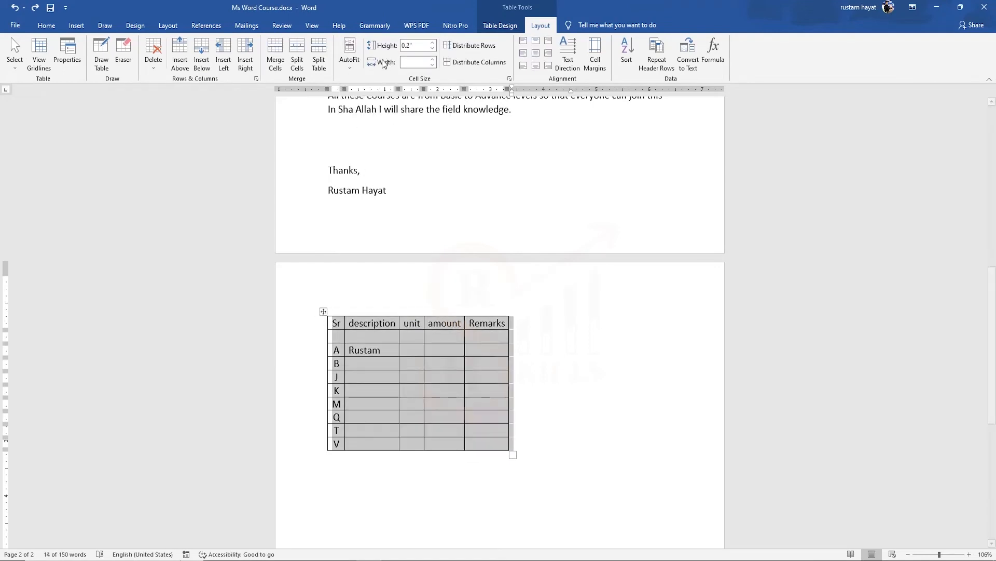
left_click(350, 67)
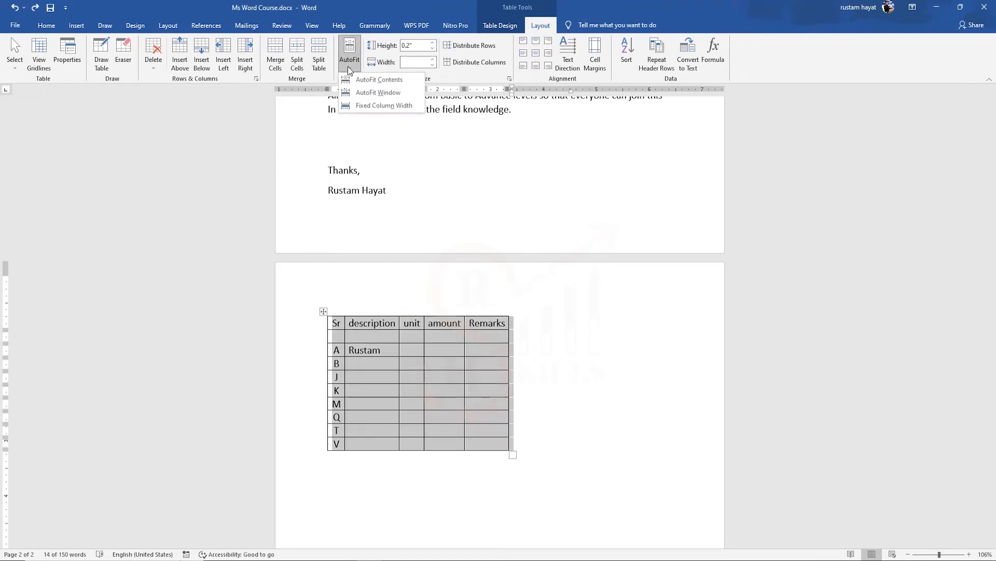
left_click(384, 78)
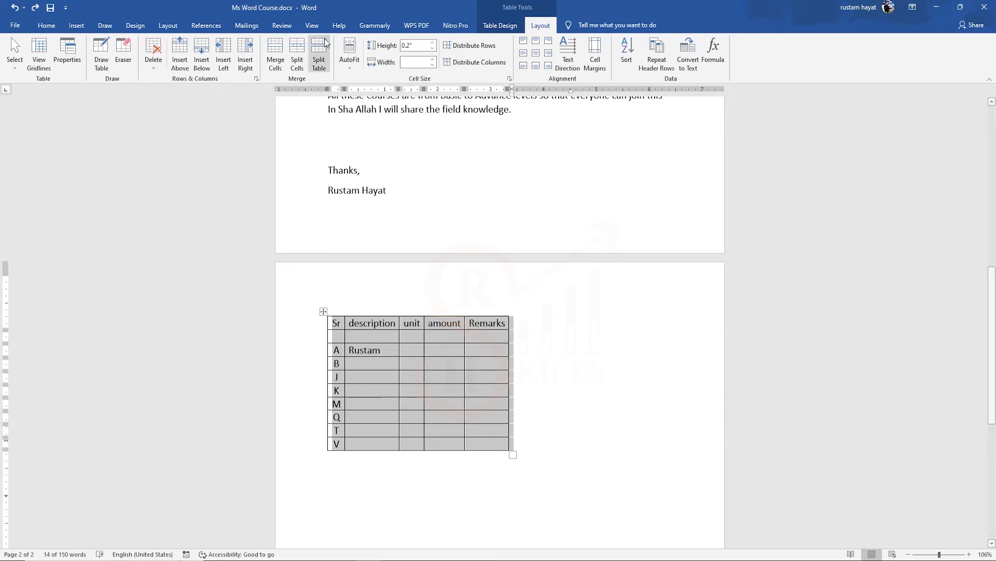
Step: Apply AutoFit Window to the selected table and set it to Fixed Column Width
left_click(353, 63)
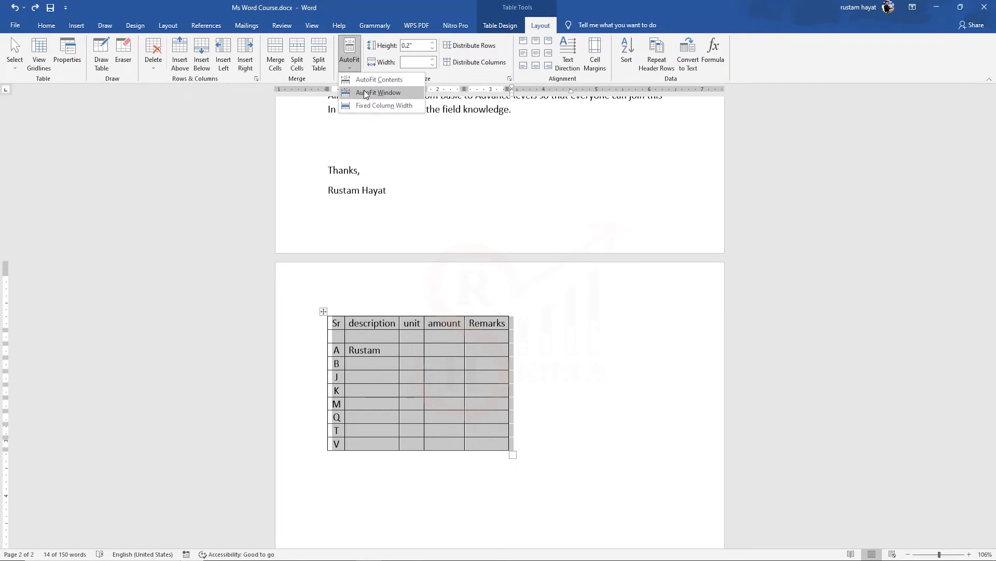
left_click(392, 92)
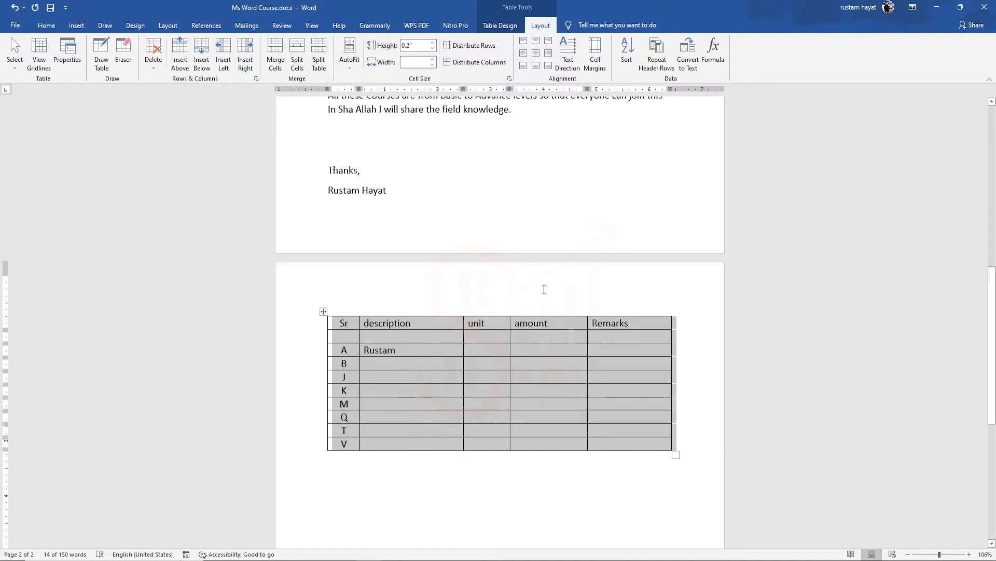
left_click(350, 69)
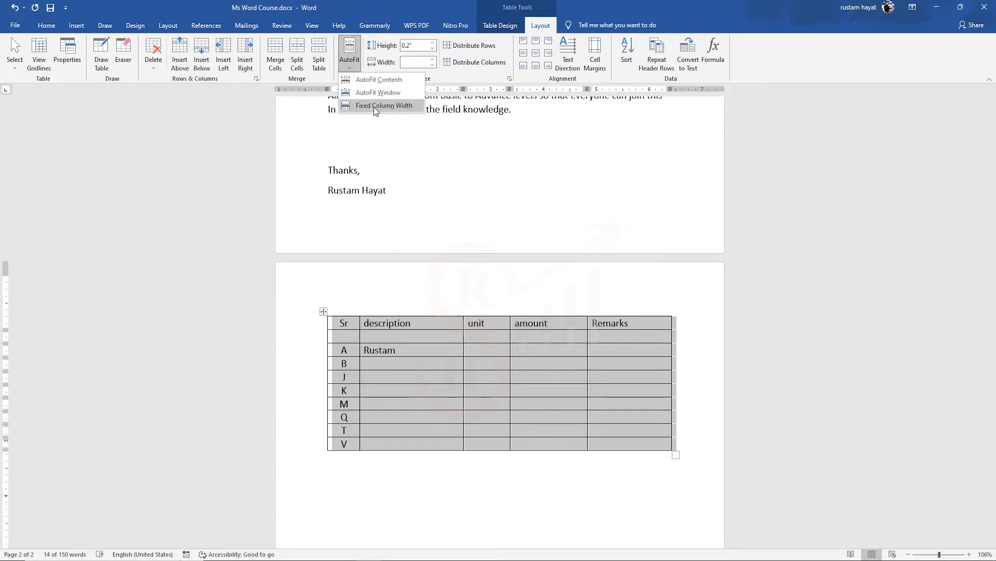
left_click(378, 106)
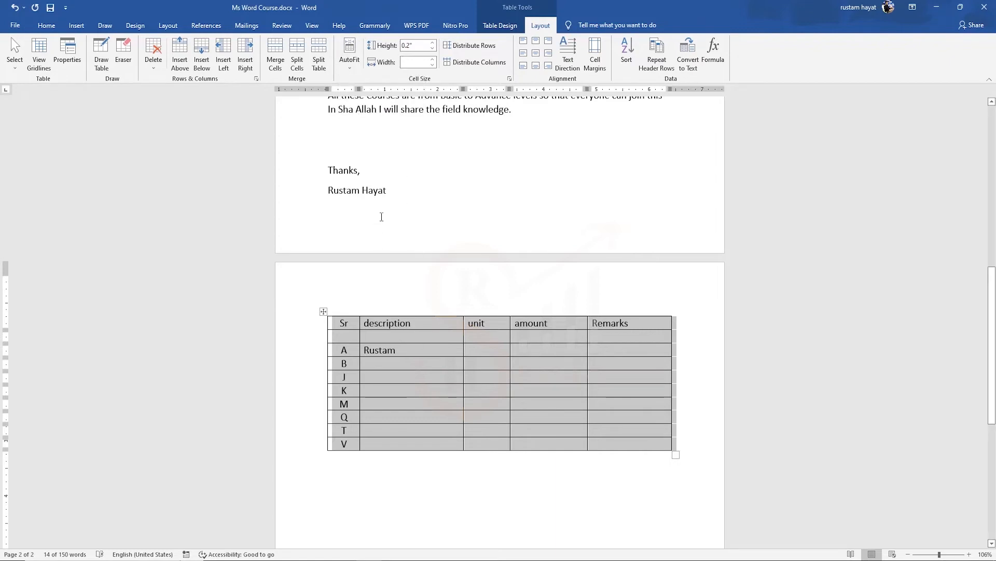
Step: Test text wrapping by adding a long filler string to row A's description cell, and undo the added text
left_click(420, 352)
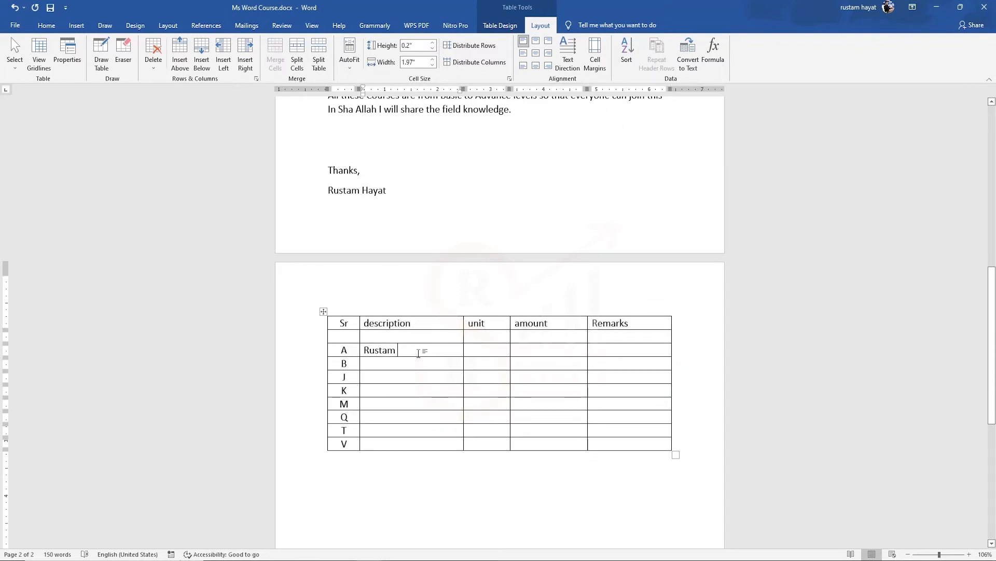
type("kjsdhfakjhakhakhaf")
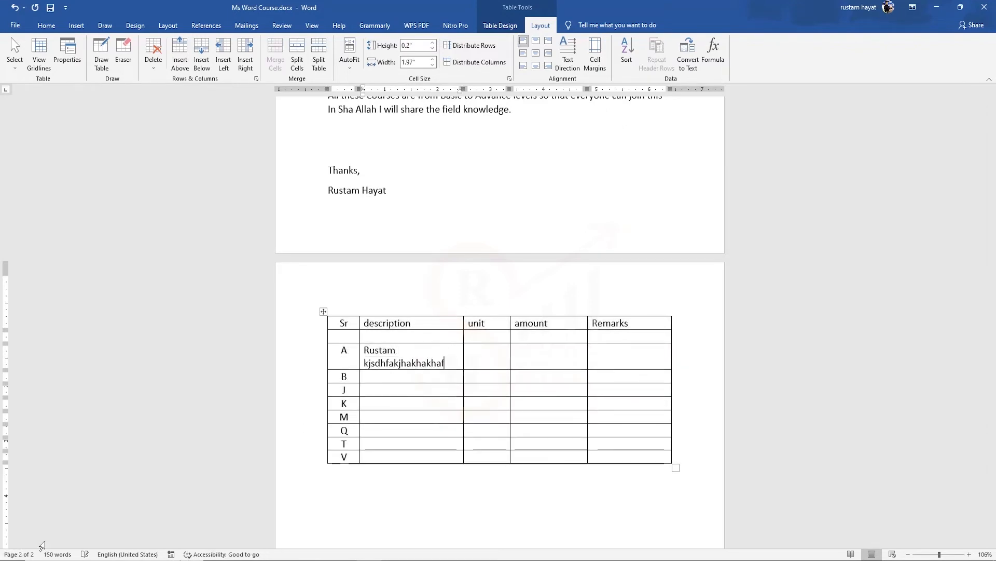
type("h")
type("ajkfhakakakahjf")
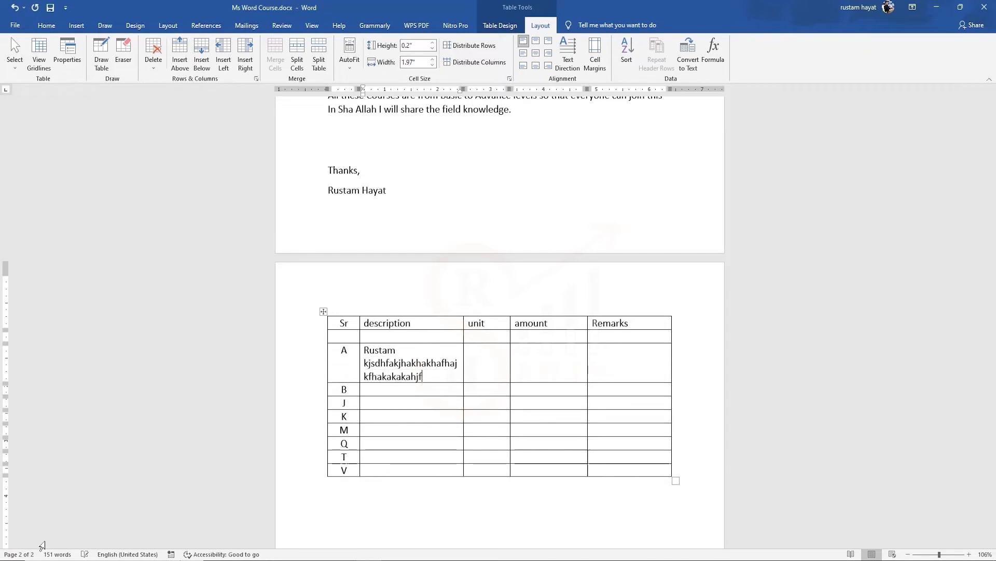
key("ctrl+z")
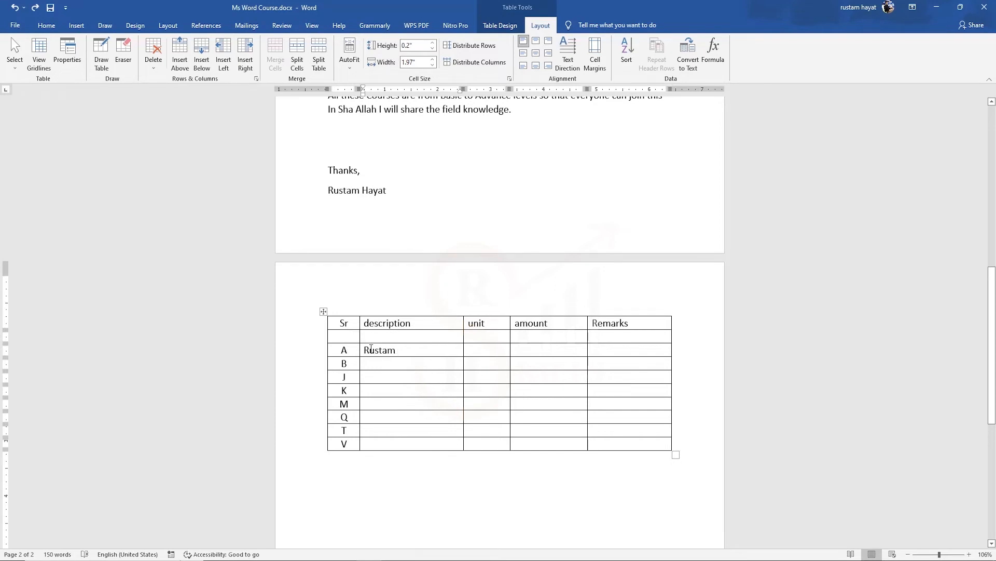
Step: Select row A, increase its height to 0.6", and reduce it back to 0.2"
left_click_drag(371, 349, 630, 350)
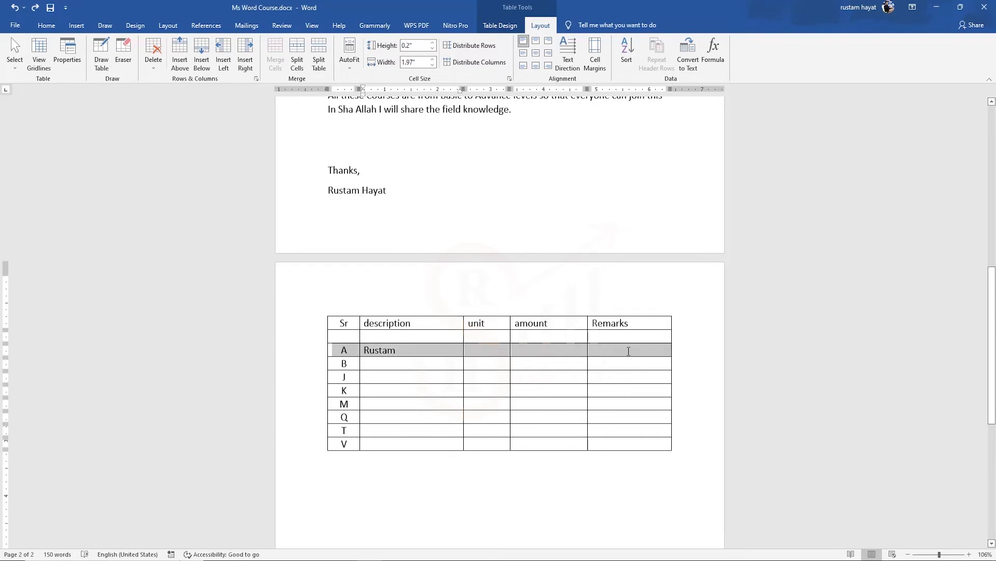
left_click(433, 43)
left_click(433, 44)
left_click(433, 44)
left_click(433, 44)
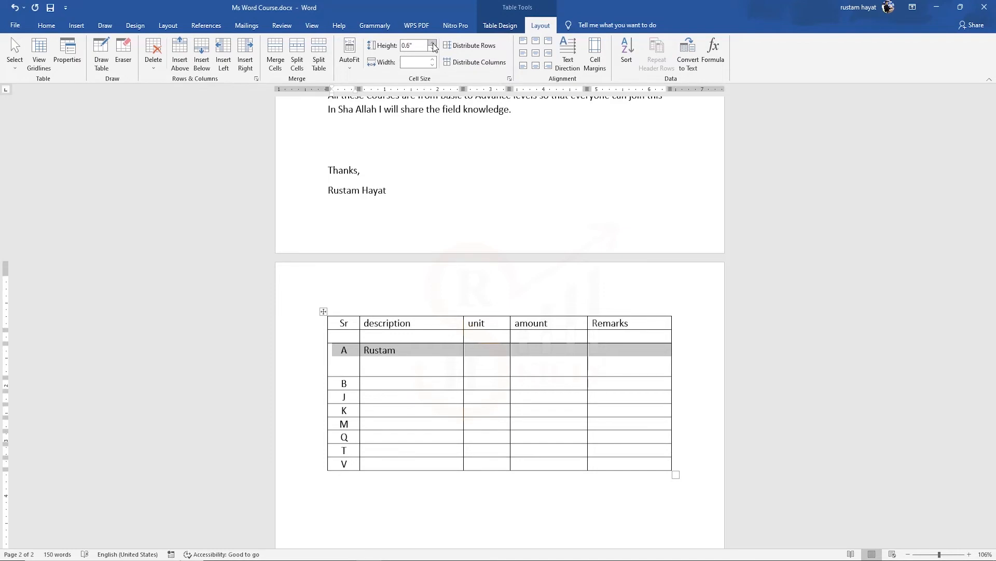
left_click(432, 46)
left_click(433, 46)
left_click(433, 47)
left_click(433, 47)
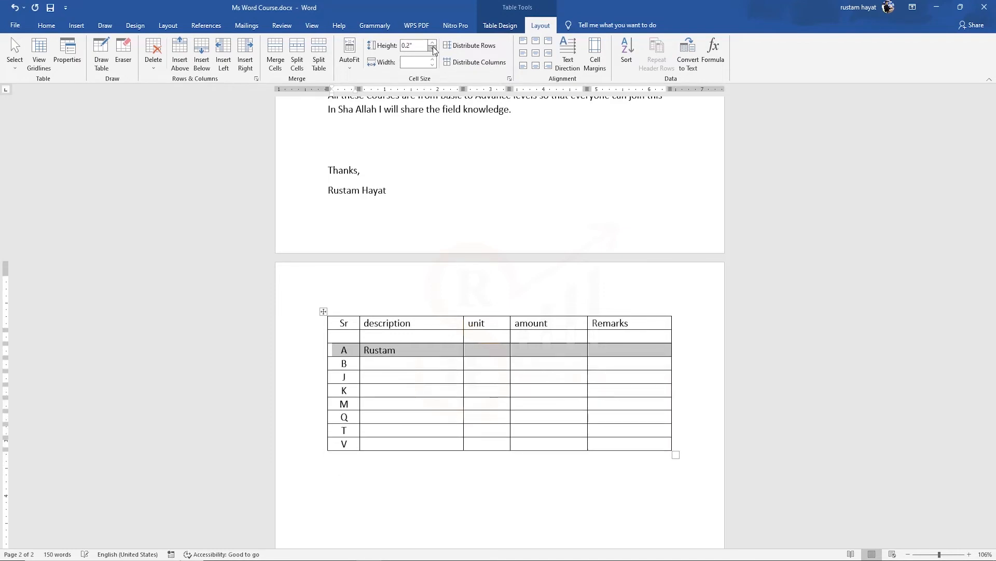
Step: Set the unit column's width to 1"
left_click(468, 353)
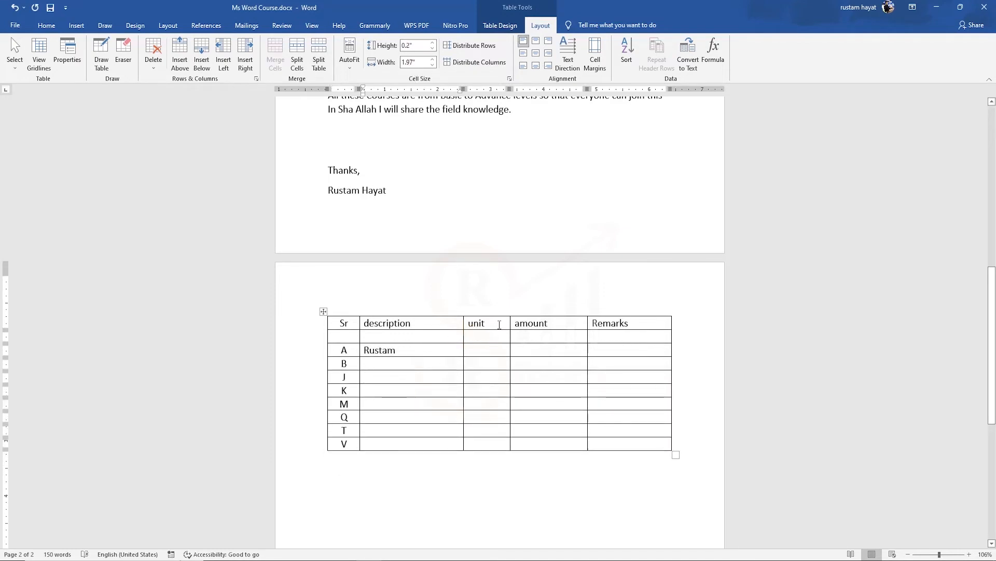
left_click(434, 59)
left_click(434, 60)
left_click(434, 59)
left_click(433, 59)
left_click(432, 66)
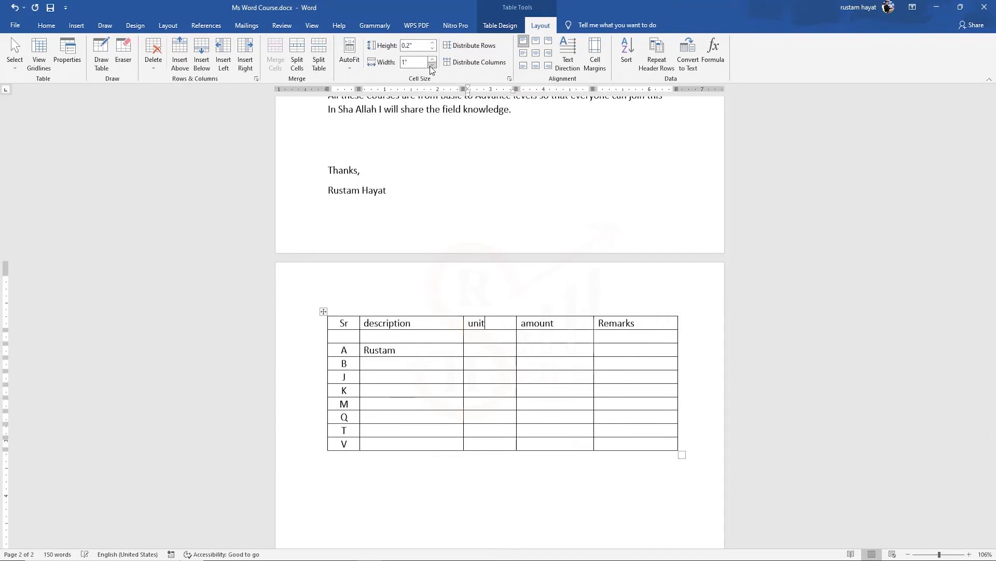
left_click(432, 66)
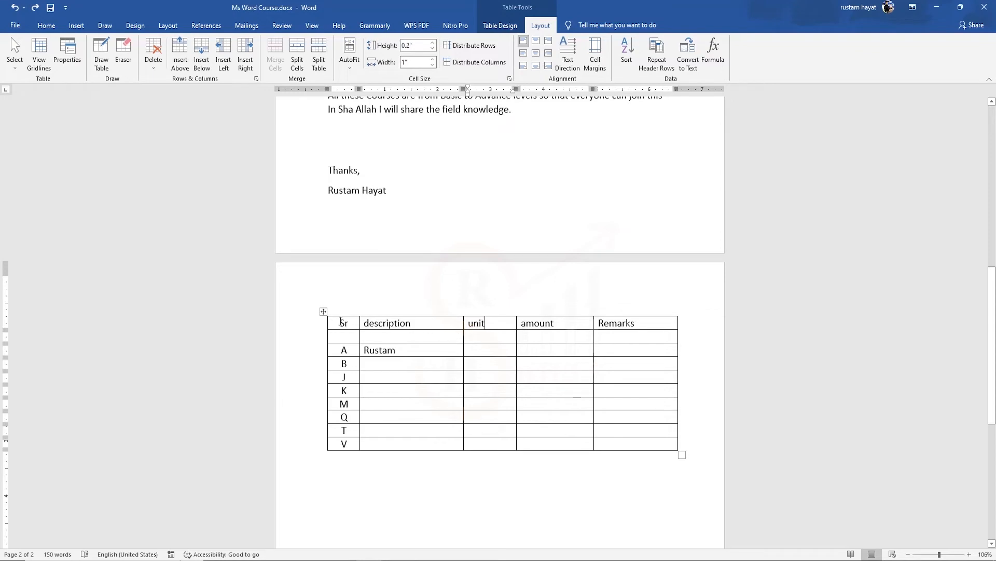
Step: Distribute the rows and columns of the whole table evenly and undo the distribution
left_click_drag(377, 328, 639, 438)
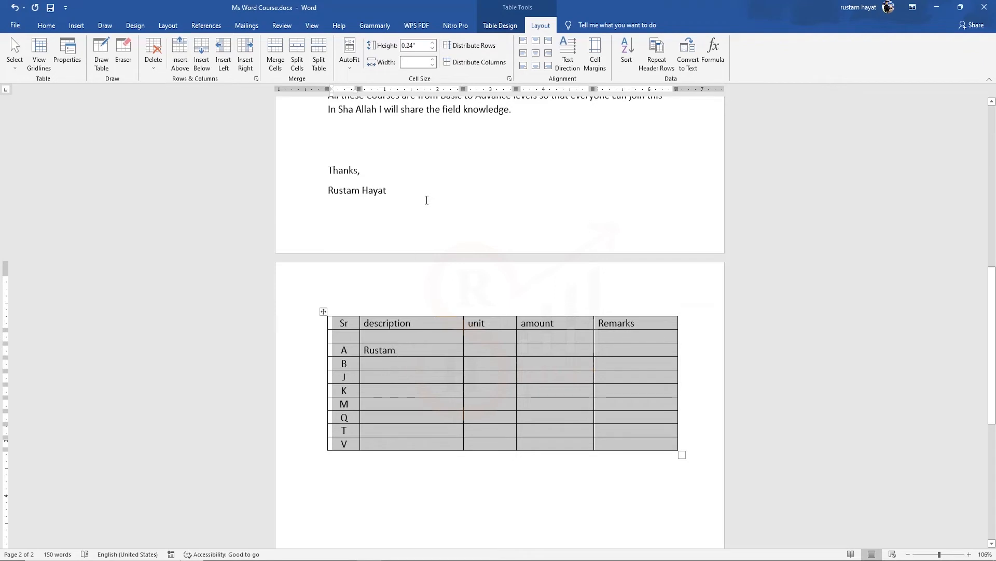
left_click(471, 61)
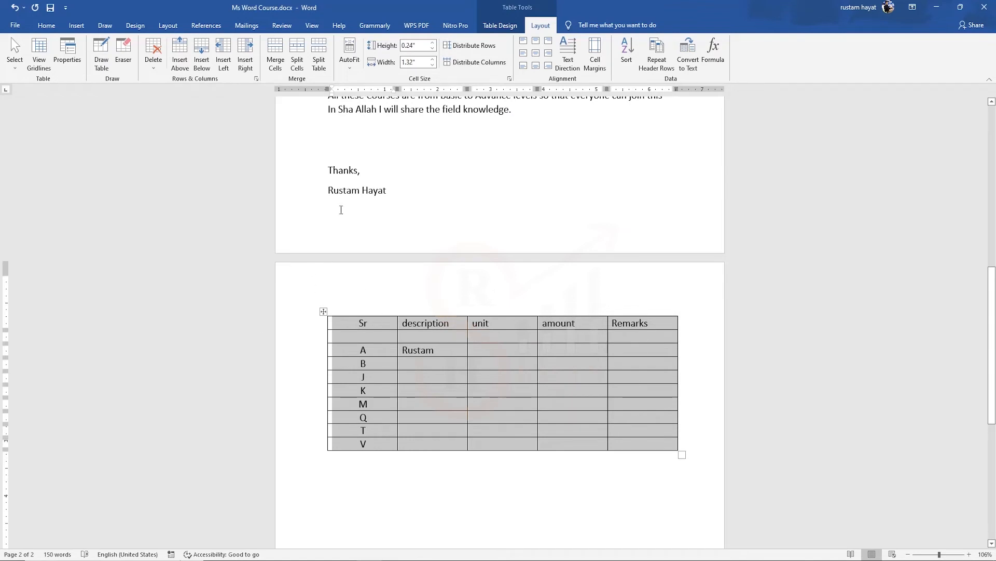
key("ctrl+z")
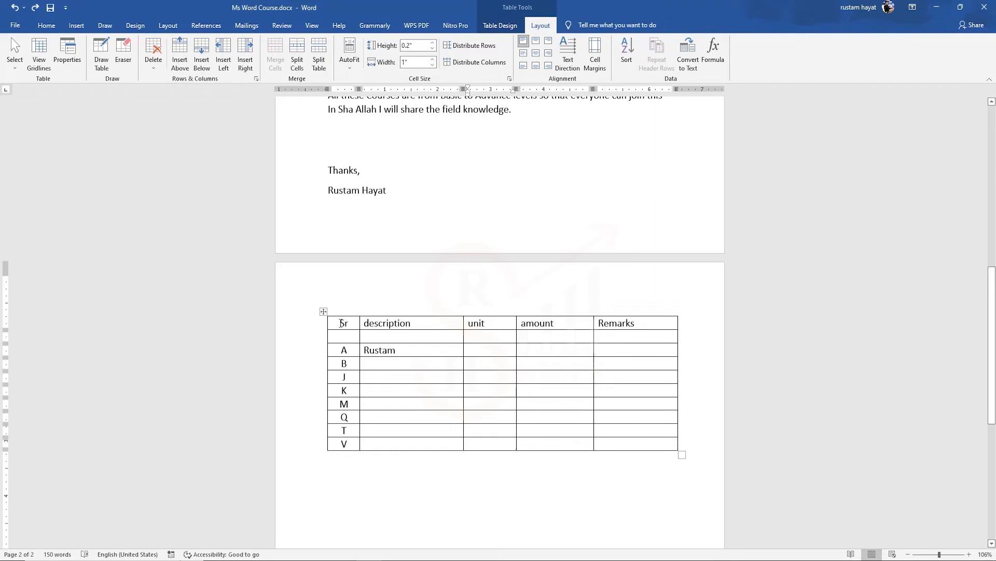
Step: Align the description header cell to top center and the unit header cell to center right
left_click(460, 321)
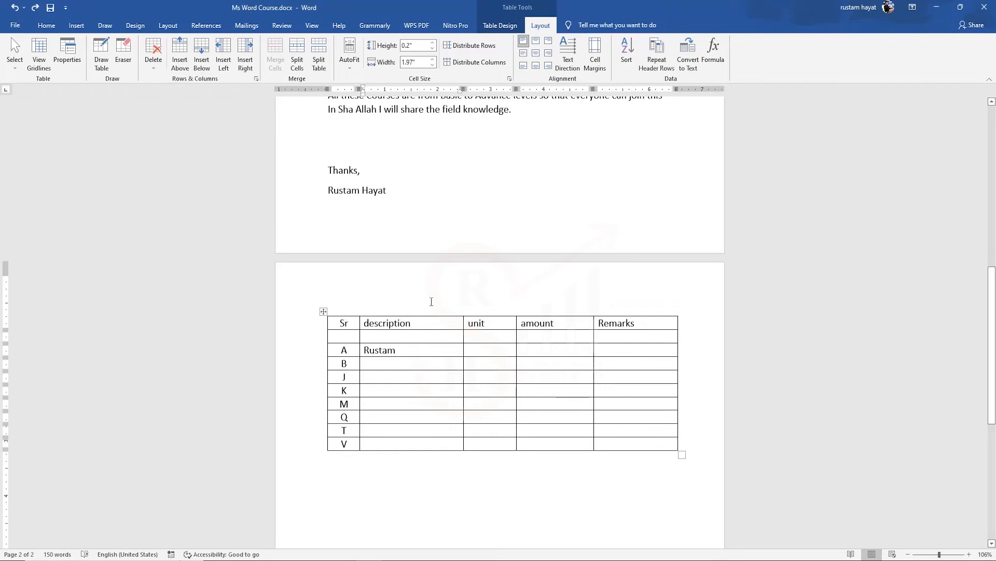
left_click(537, 44)
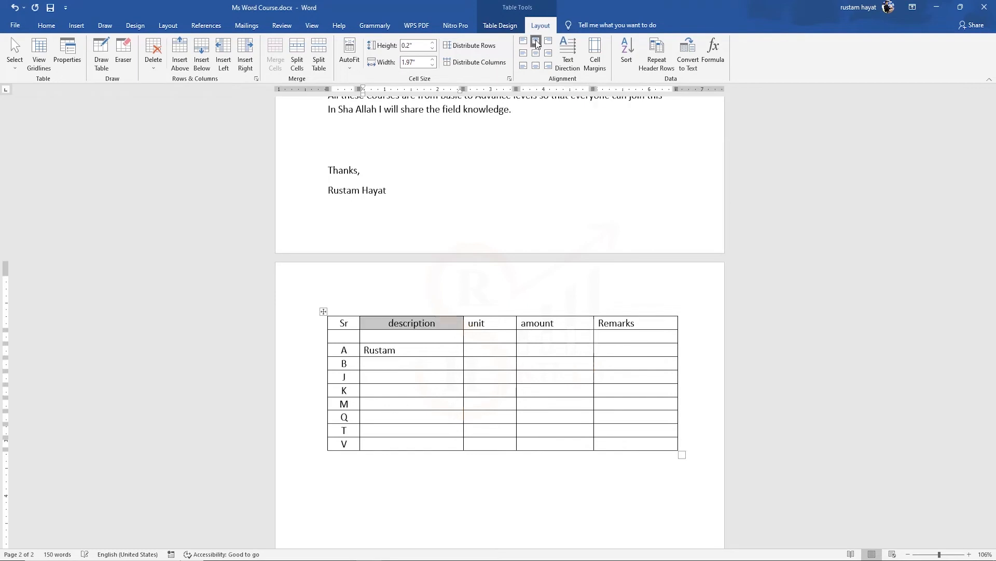
left_click(490, 323)
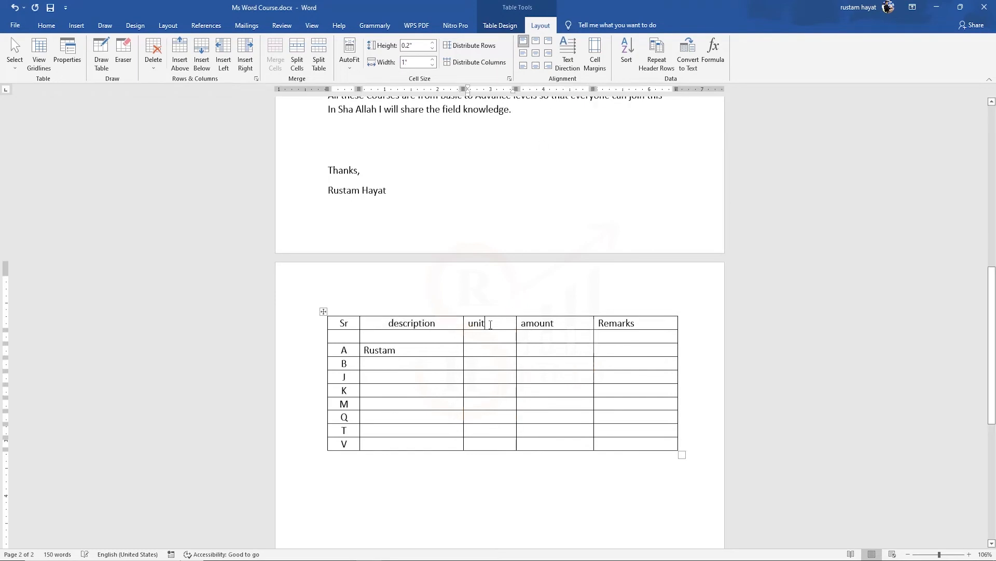
left_click(548, 54)
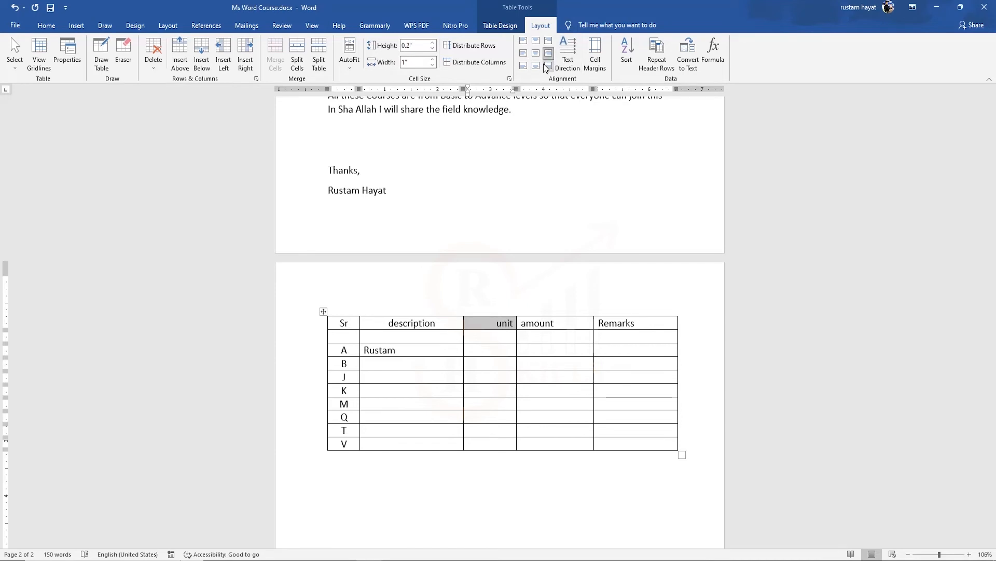
Step: Align the amount header cell to bottom left and the Remarks header cell to center
left_click(573, 323)
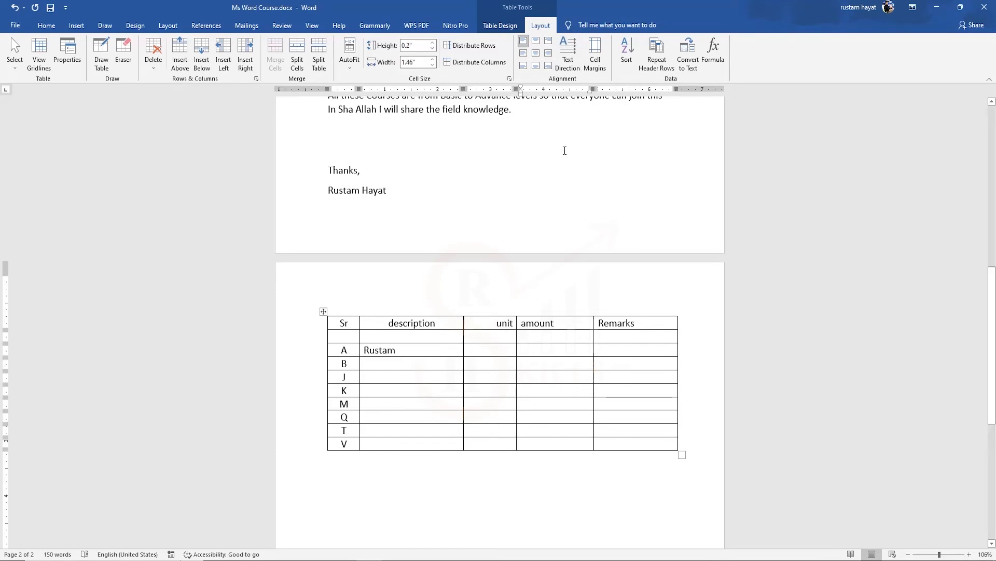
left_click(523, 65)
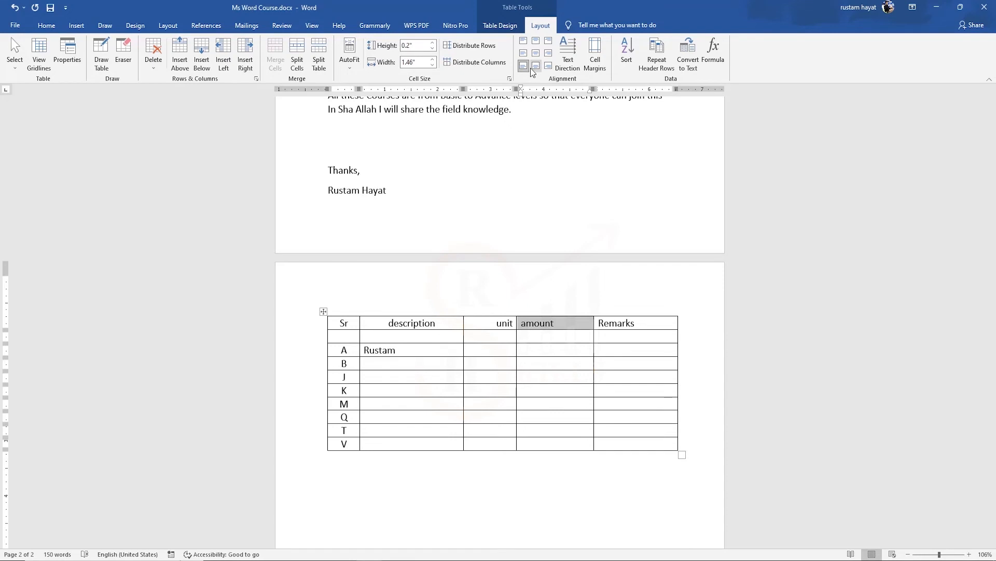
left_click(648, 324)
double_click(618, 323)
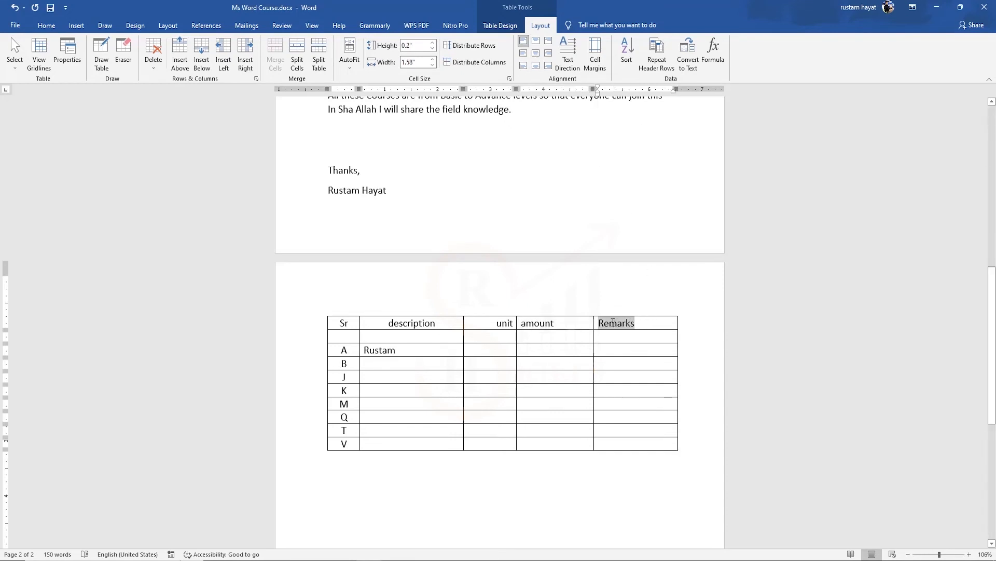
left_click(537, 54)
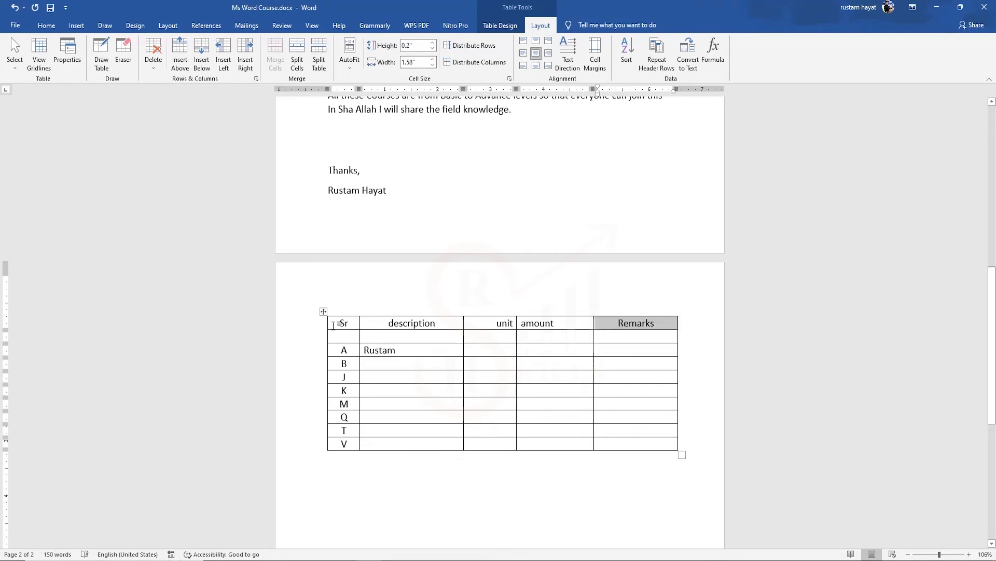
Step: Increase the header row's height to about 0.82" and undo the change
left_click_drag(342, 330, 342, 363)
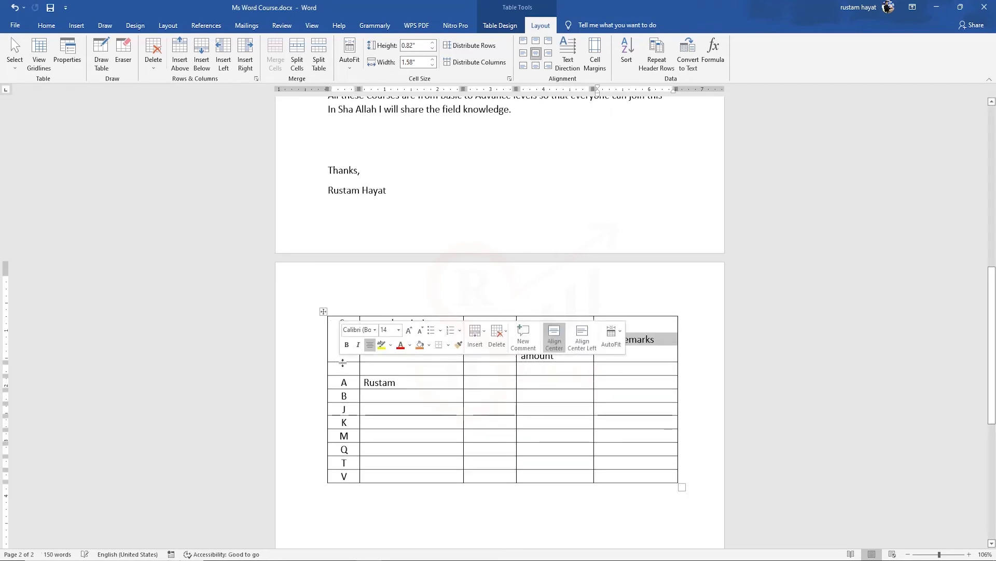
left_click(708, 345)
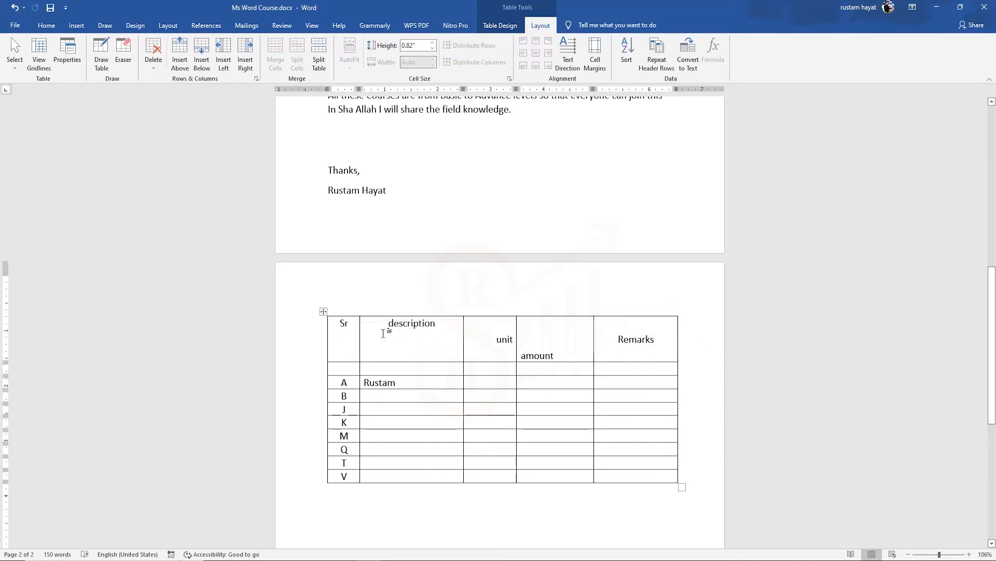
left_click(662, 342)
key("ctrl+z")
key("ctrl+z")
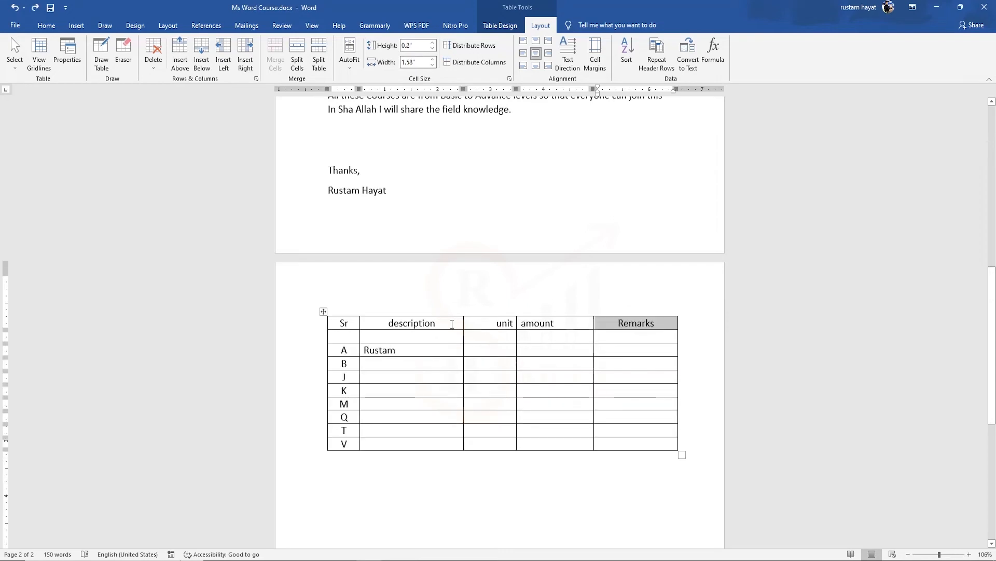
Step: Cycle the description header cell's text direction through the vertical orientations and back to horizontal
left_click(566, 54)
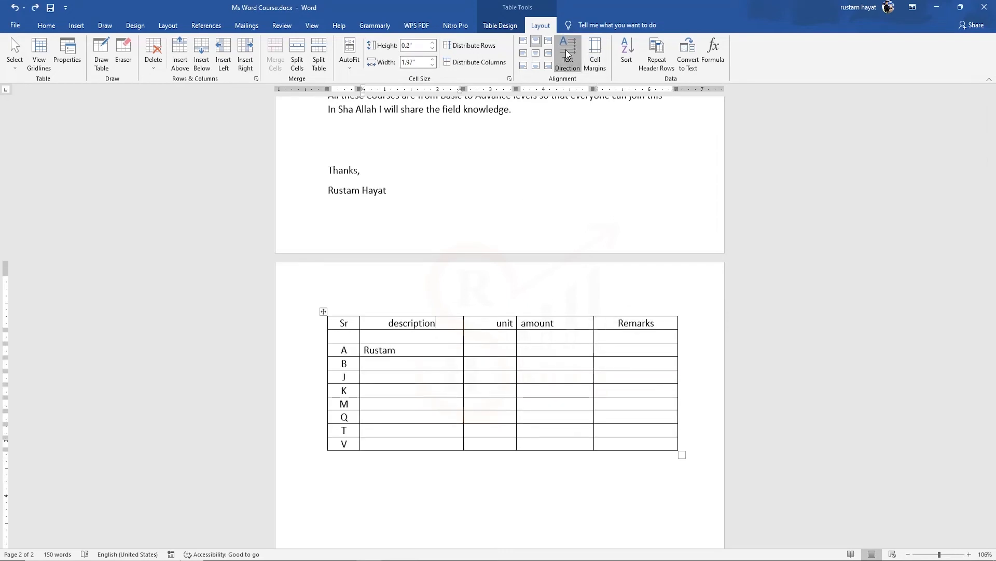
left_click(566, 53)
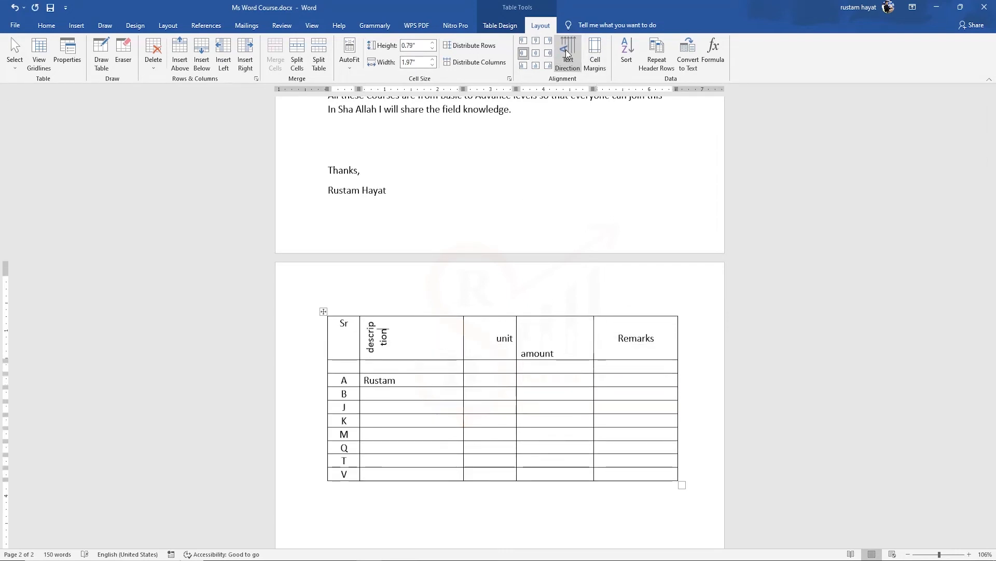
left_click(565, 49)
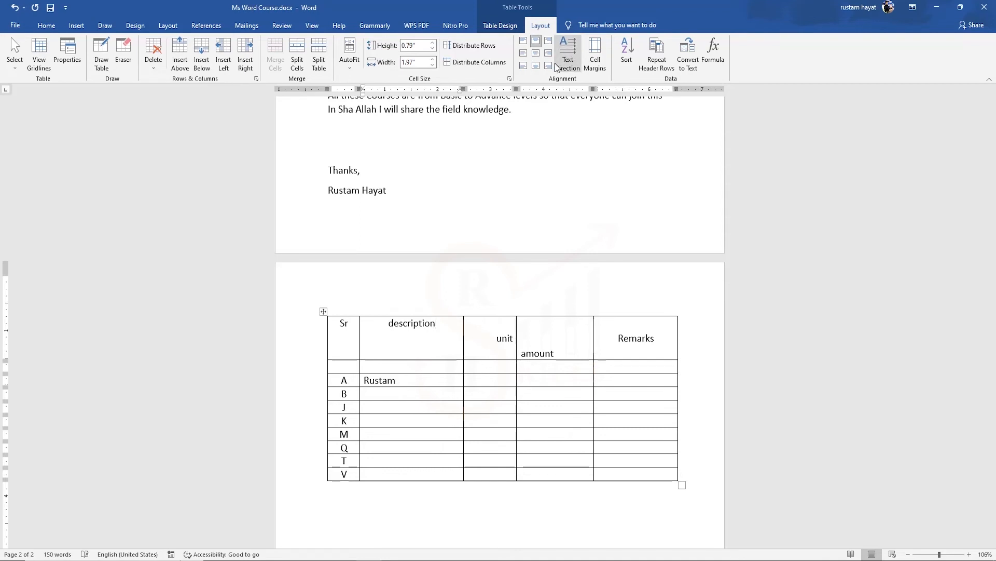
Step: Set the table's default top and bottom cell margins to 0.04"
left_click(404, 380)
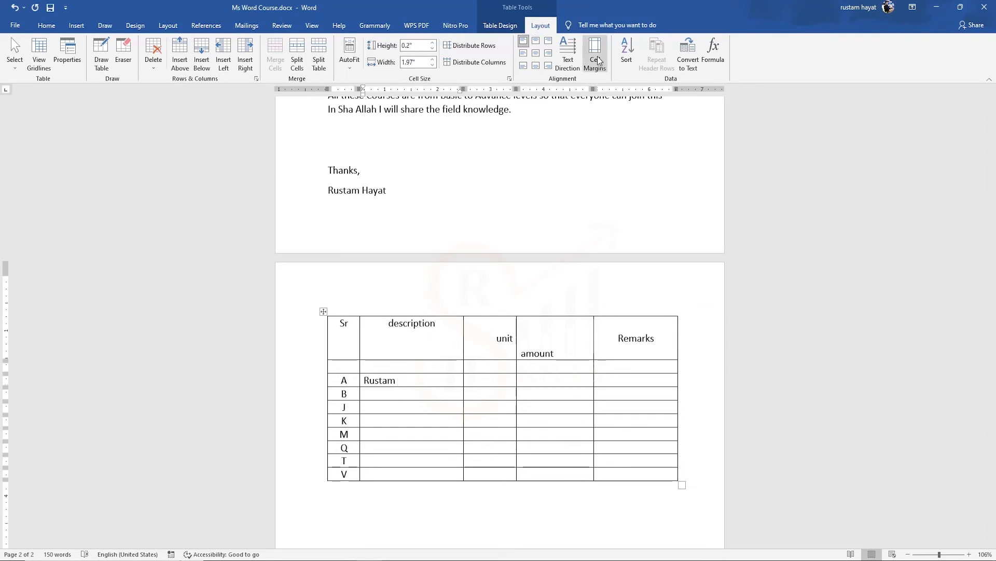
left_click(597, 58)
left_click(494, 241)
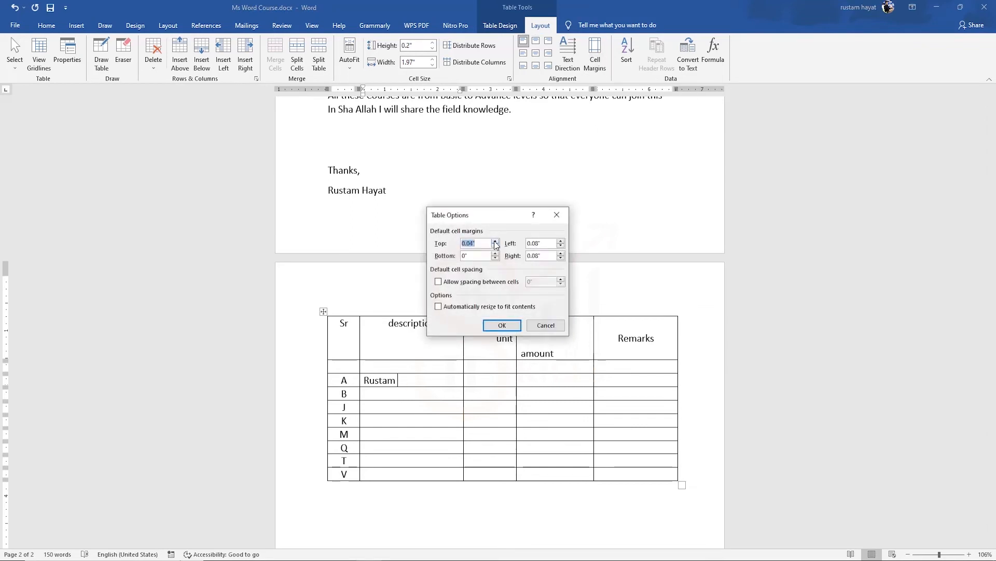
left_click(496, 254)
left_click(496, 253)
left_click(496, 253)
left_click(501, 326)
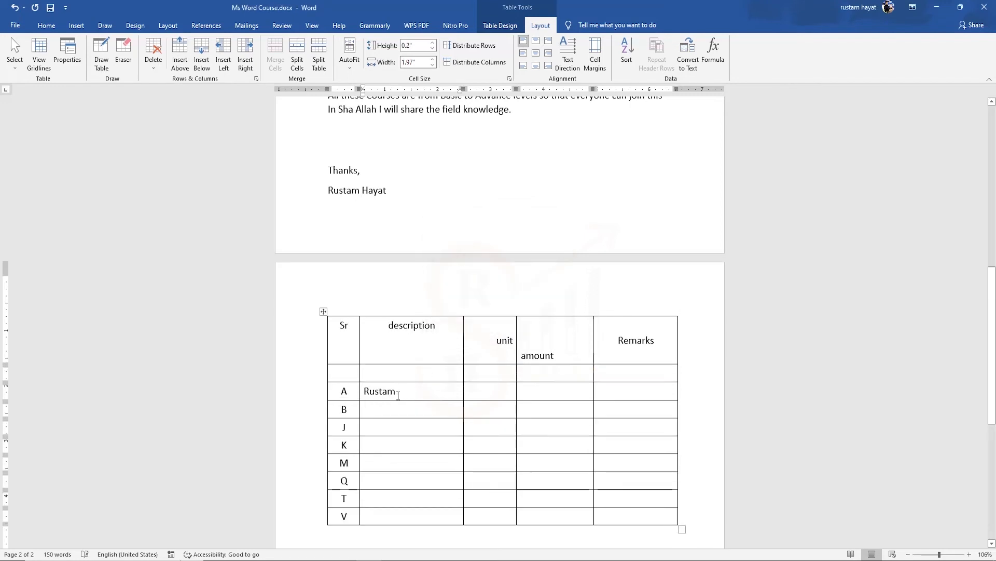
Step: Select the whole table, allow spacing between its cells, and undo the cell spacing and margin changes
left_click(323, 311)
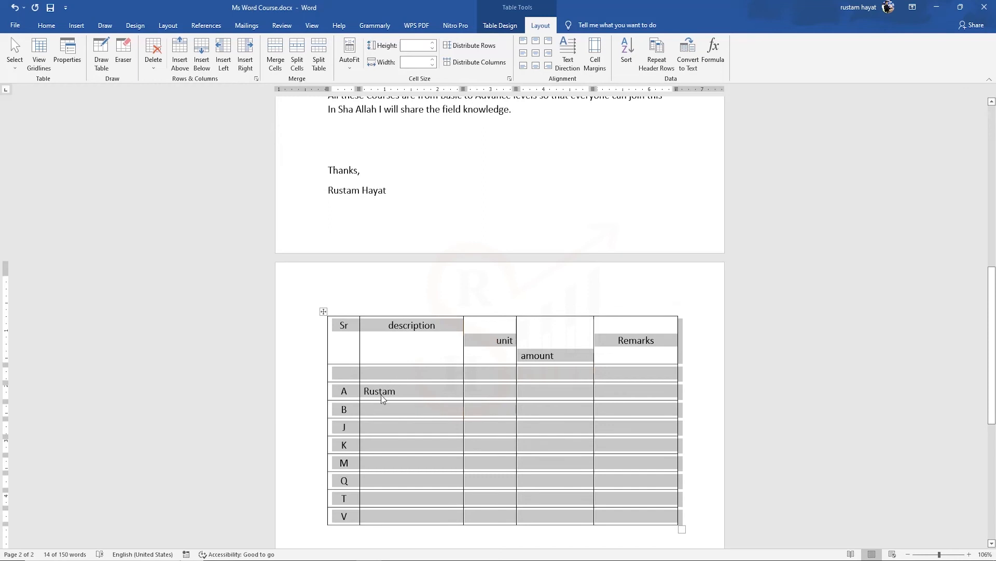
scroll(389, 389, "down", 1)
left_click(404, 365)
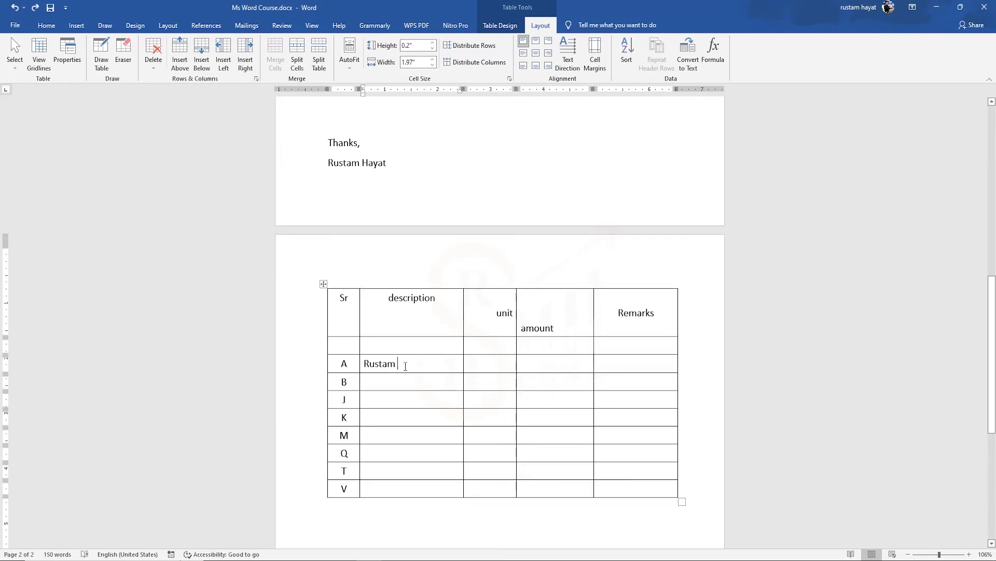
left_click(323, 283)
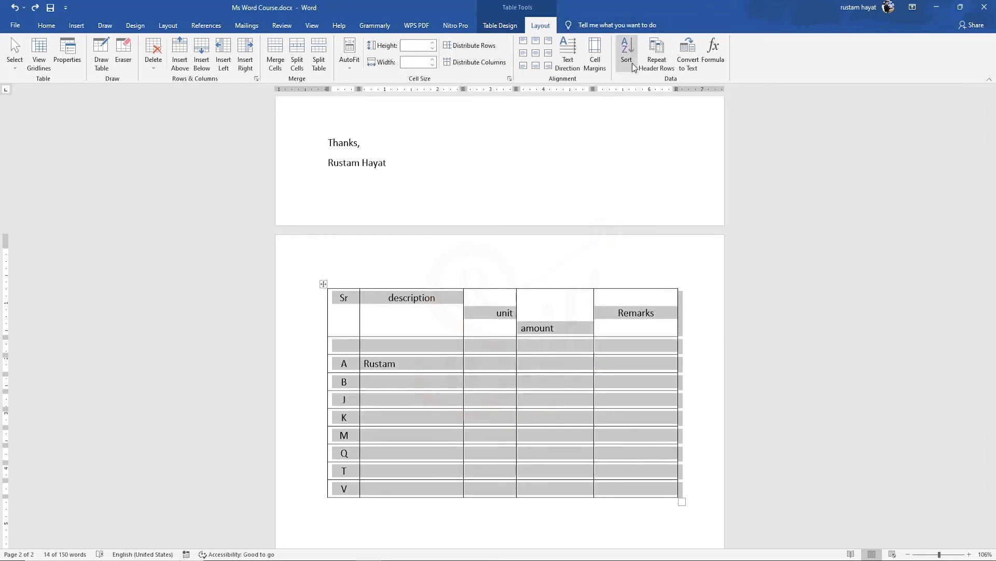
left_click(600, 61)
left_click(439, 282)
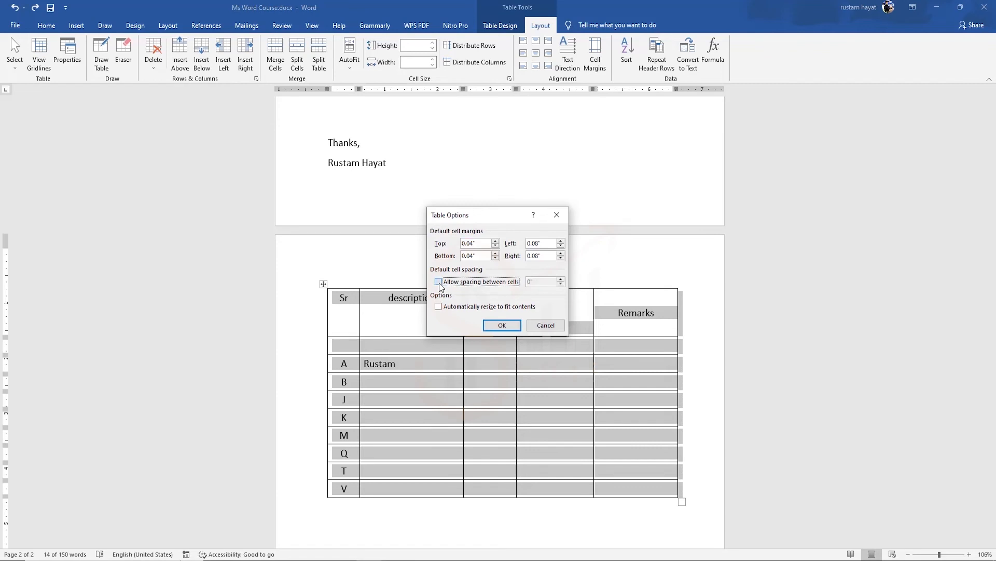
left_click(561, 279)
left_click(561, 279)
left_click(501, 326)
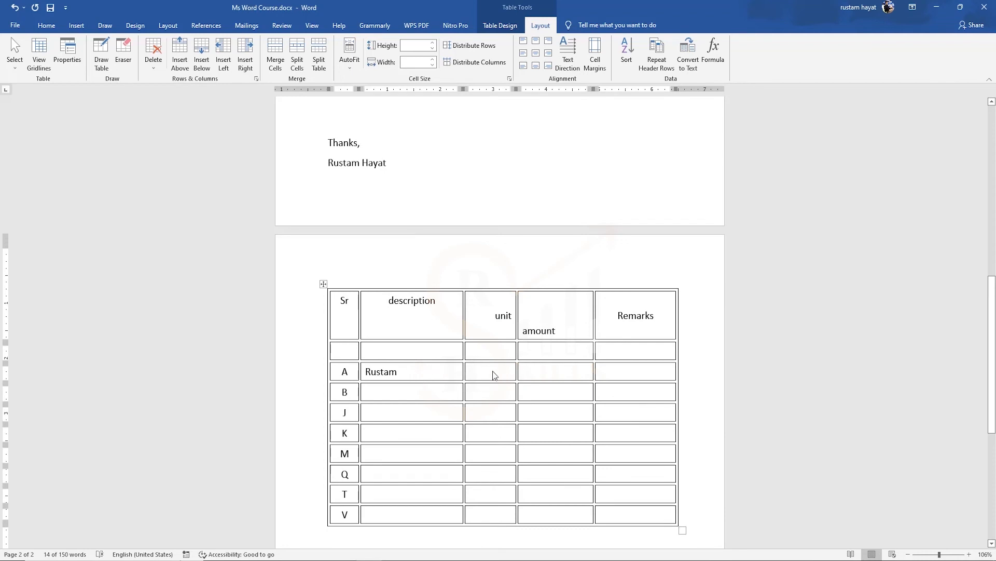
key("ctrl+z")
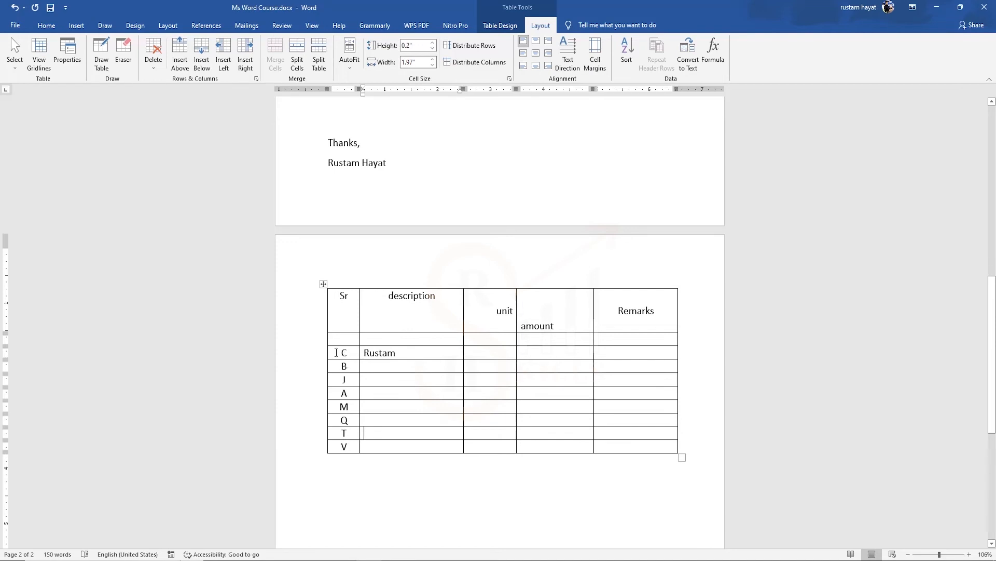
Step: Sort the table's rows by the Sr column in ascending order, and re-sort them in descending order, keeping the header row
left_click_drag(338, 352, 343, 433)
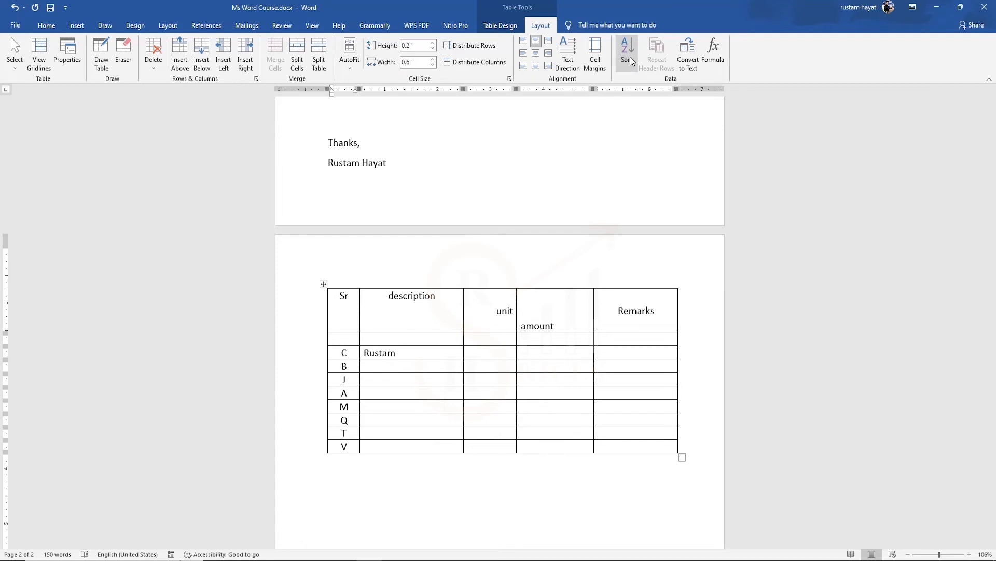
left_click(627, 52)
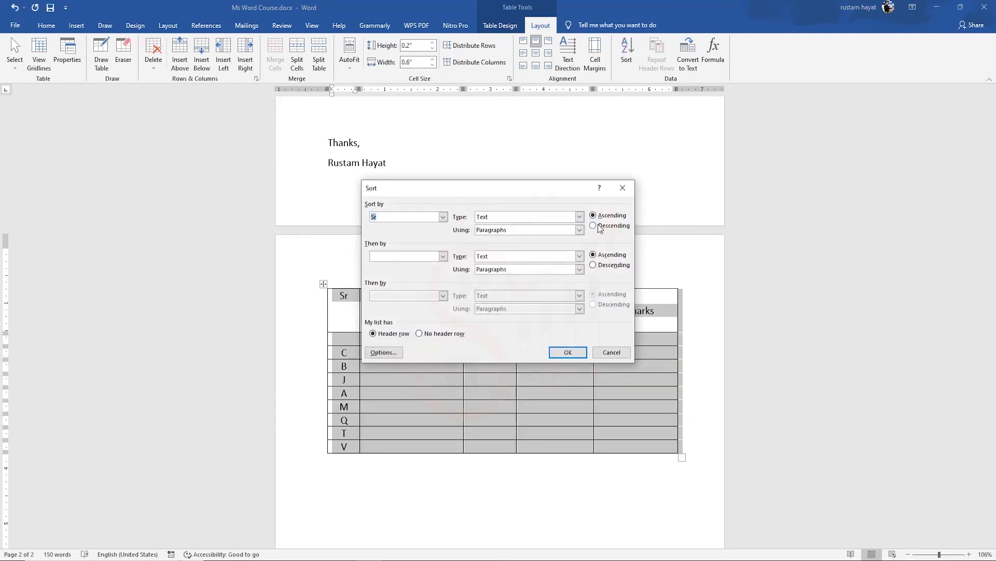
left_click(569, 352)
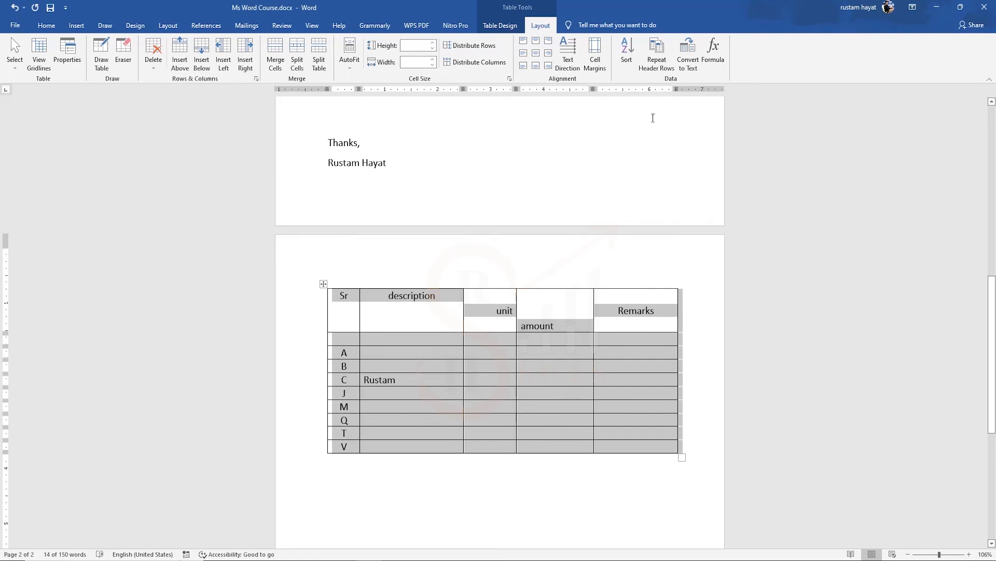
left_click(627, 52)
left_click(593, 225)
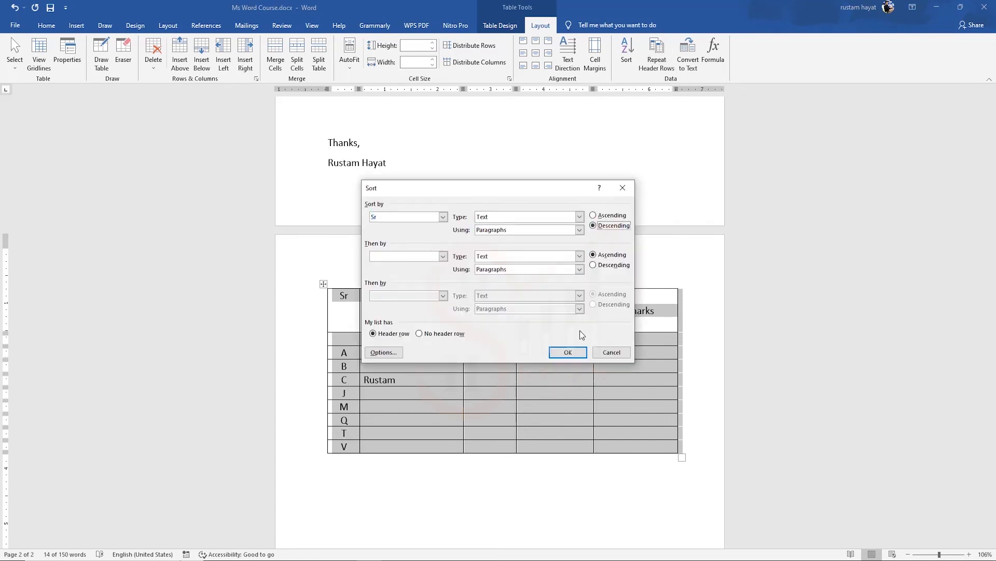
left_click(569, 352)
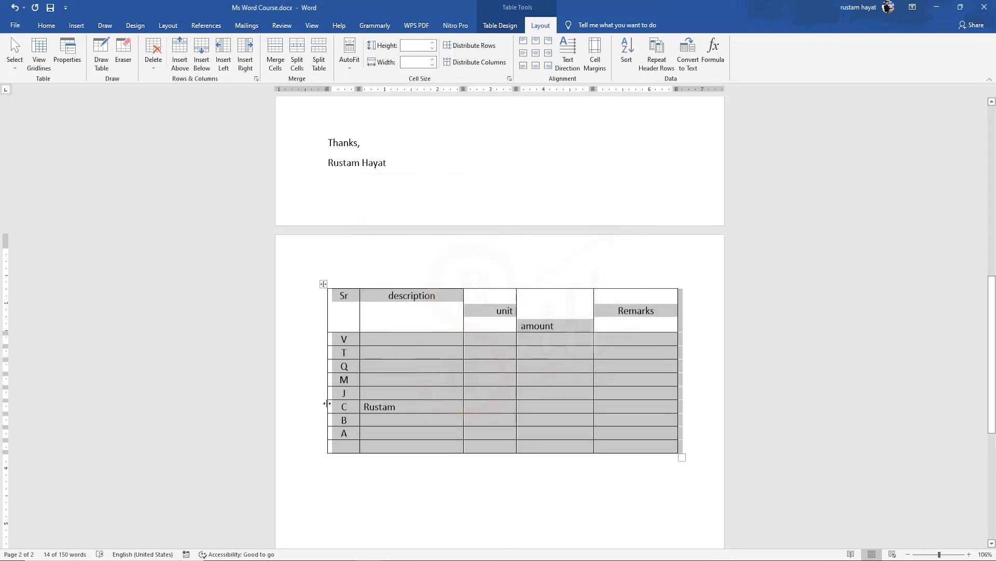
left_click(388, 420)
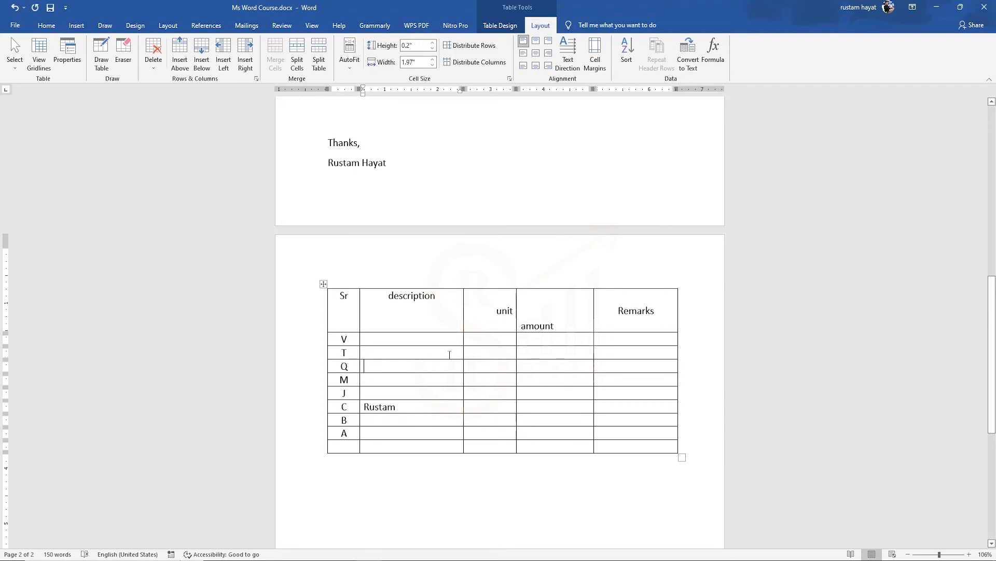
left_click(394, 298)
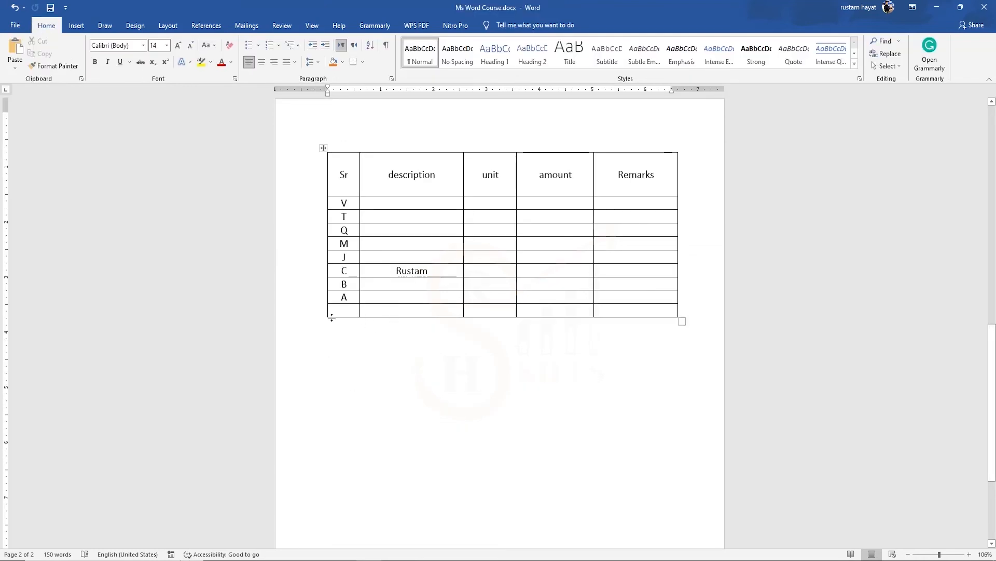
Step: Insert a five-column table with enough rows to span several pages below the existing table
left_click(76, 26)
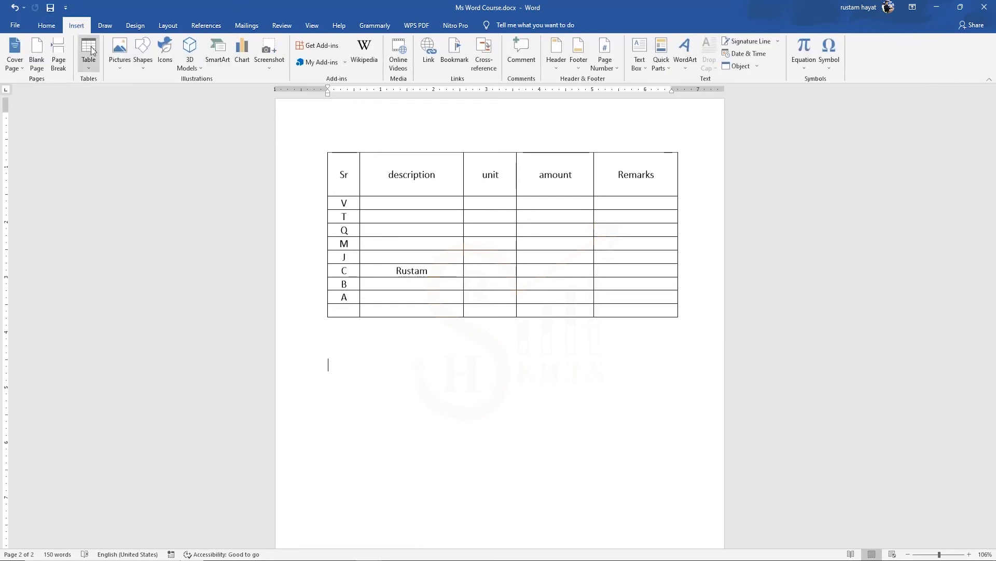
left_click(88, 51)
left_click(136, 177)
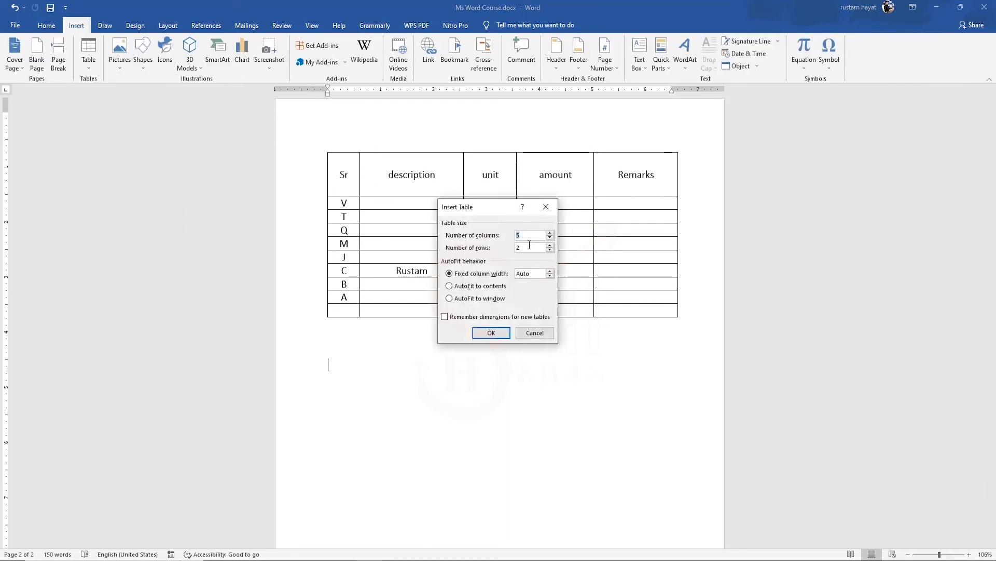
key("Tab")
type("20")
key("Return")
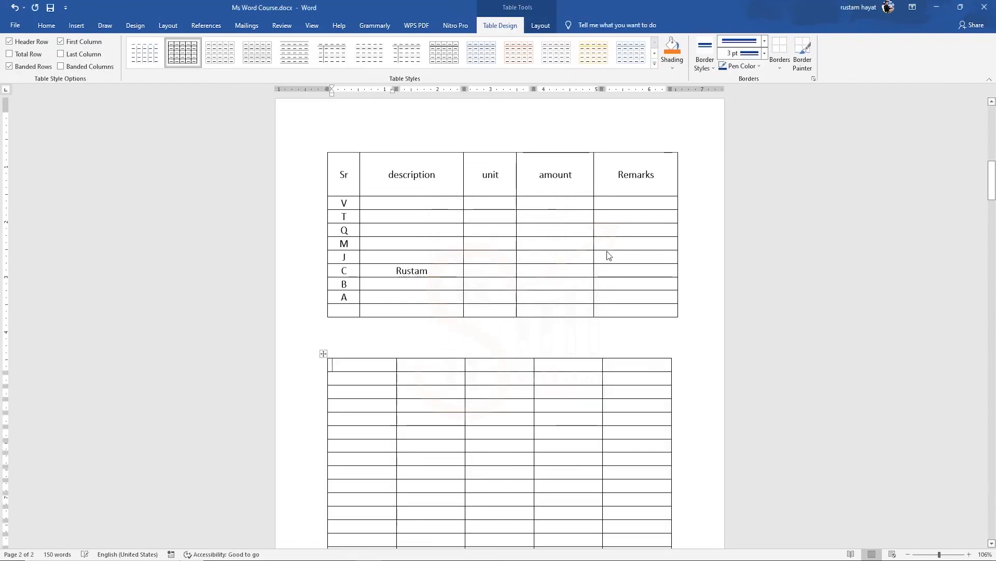
Step: Enter the headings A, B, C, D and E across the first row of the new table
scroll(576, 251, "down", 3)
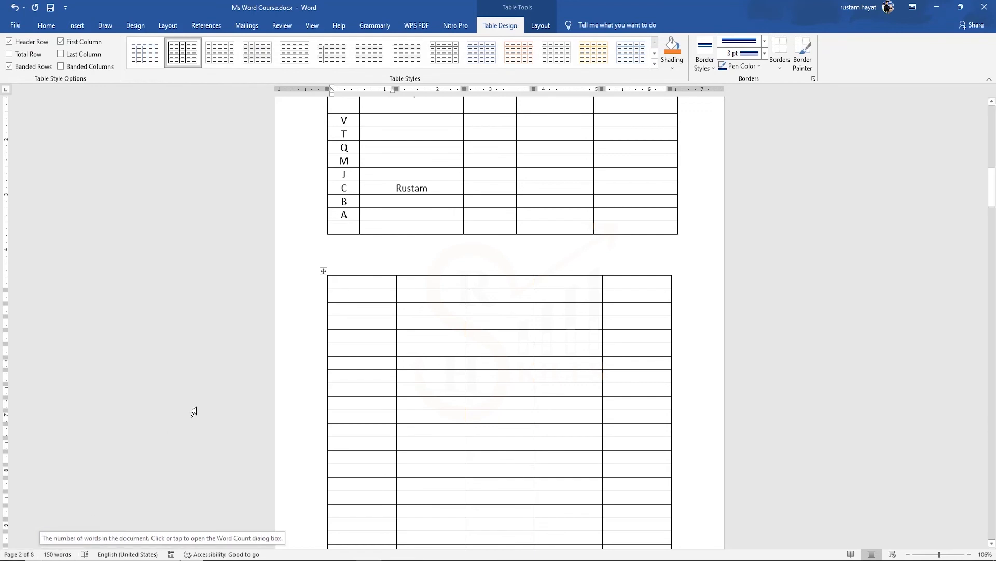
scroll(504, 218, "up", 6)
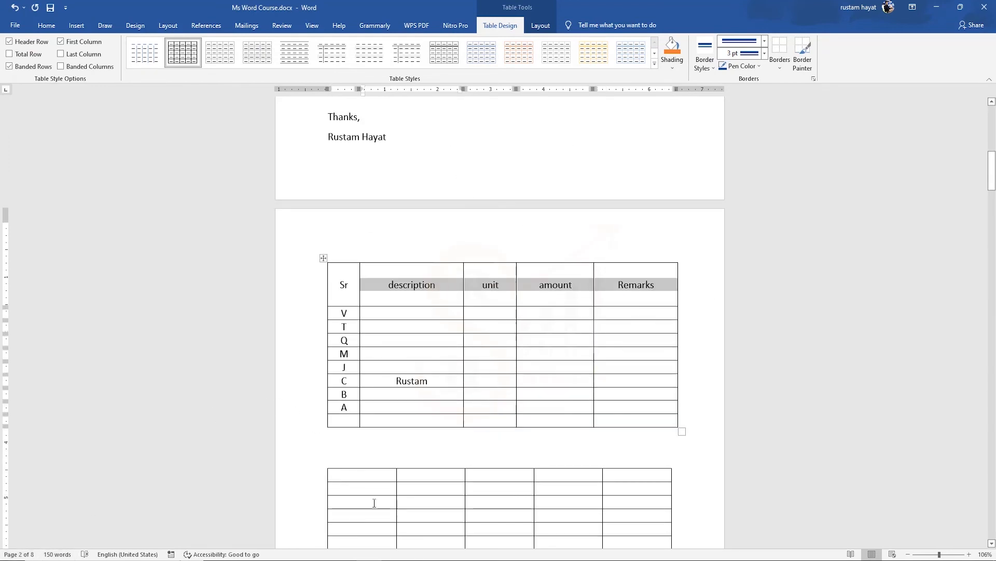
type("A\tB\tC\tD\tE")
scroll(573, 431, "down", 3)
scroll(573, 431, "down", 2)
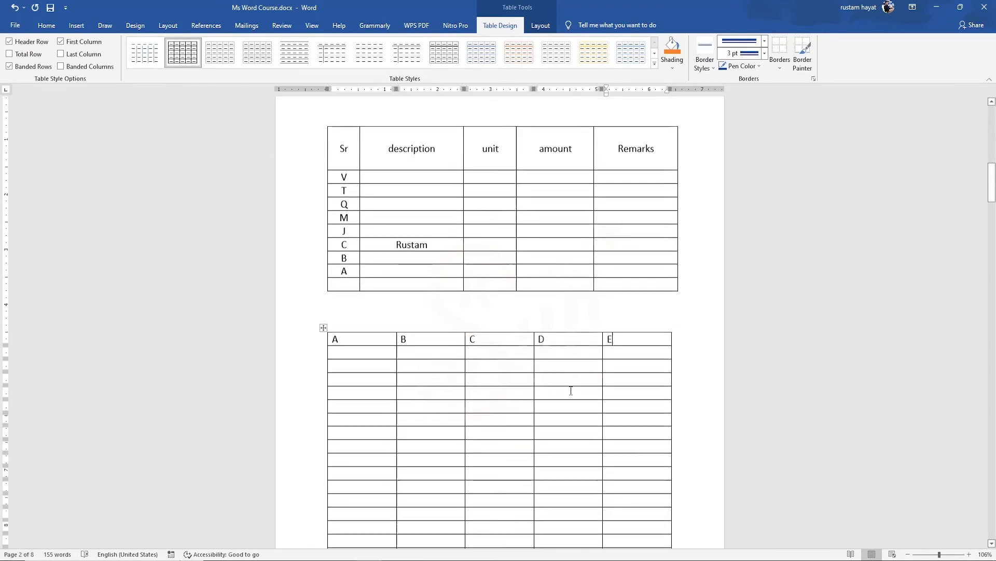
Step: Set the A to E heading row of the new table to repeat as a header row on every page
scroll(498, 329, "down", 7)
scroll(497, 345, "down", 18)
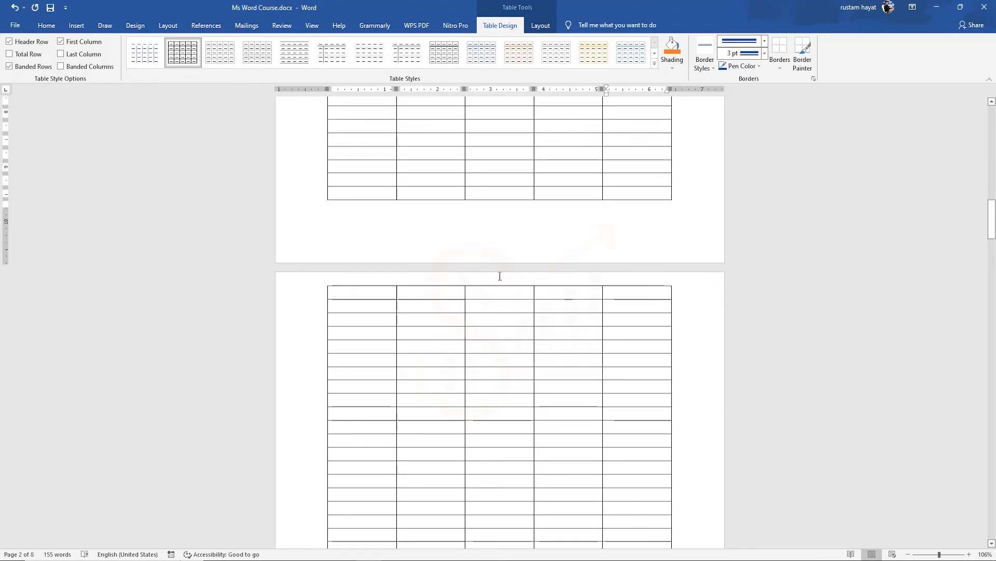
scroll(402, 340, "up", 20)
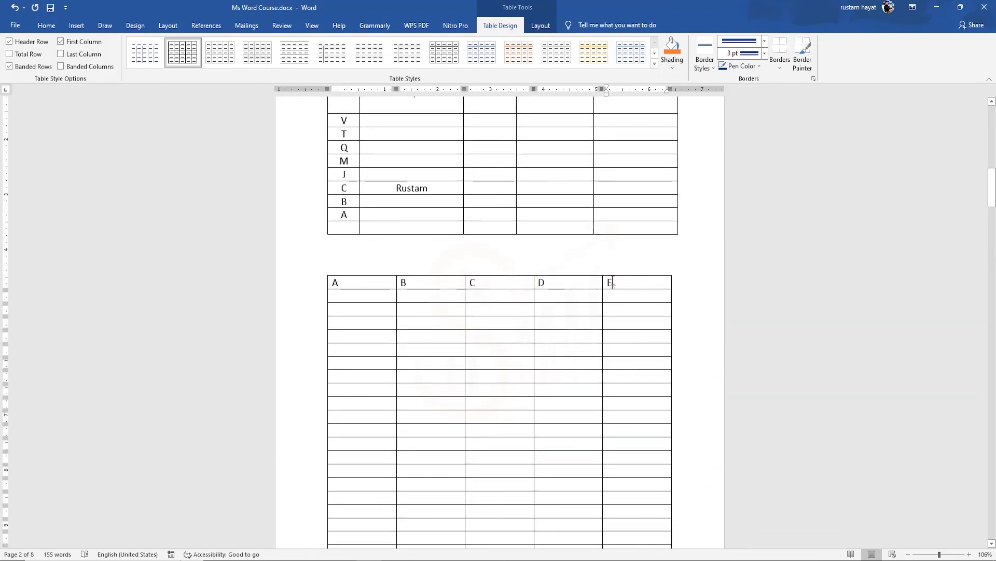
left_click_drag(605, 282, 358, 283)
left_click(540, 26)
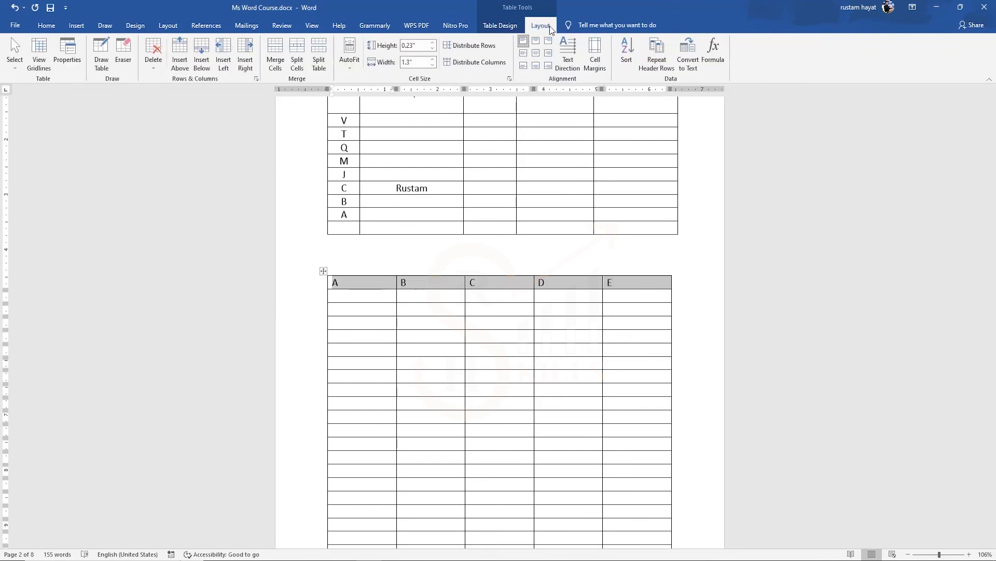
left_click(670, 48)
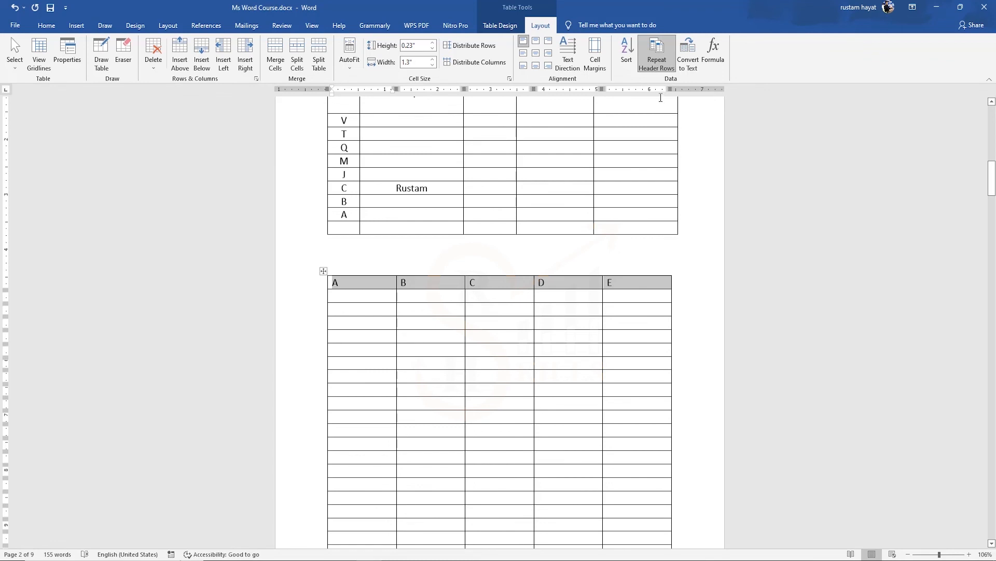
scroll(614, 244, "down", 8)
scroll(591, 275, "down", 16)
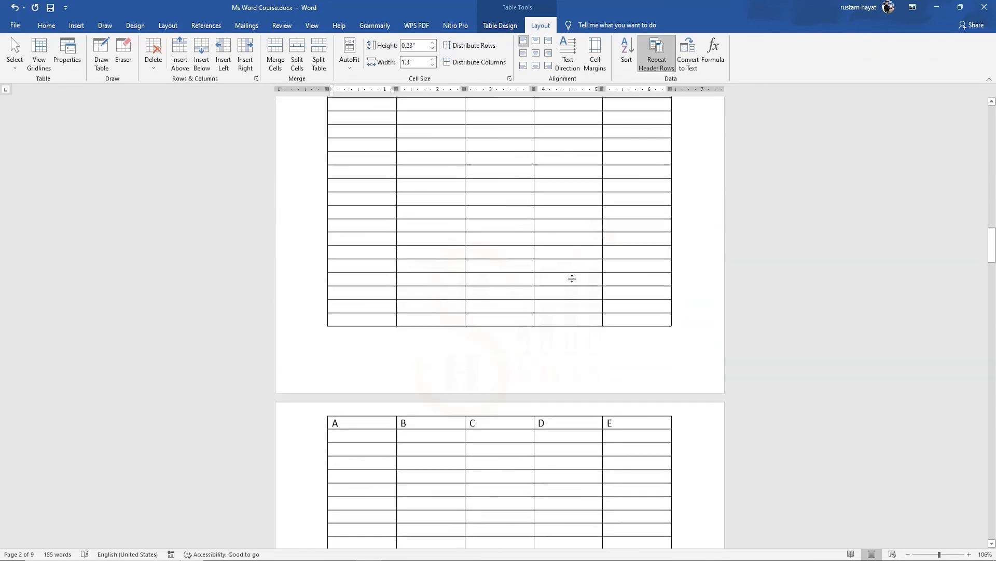
scroll(561, 289, "down", 4)
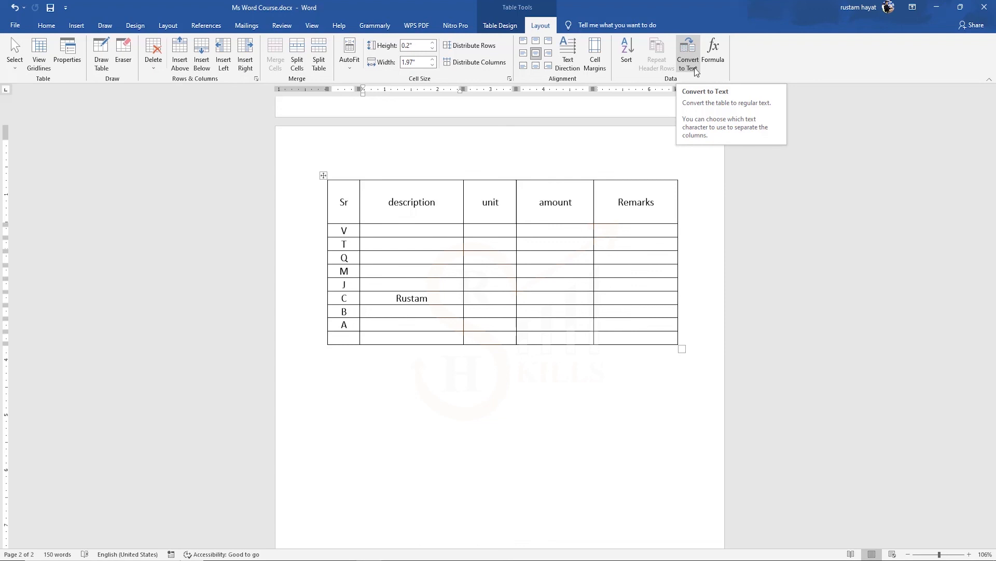
Step: Convert the header row of the Sr table to text separated by commas, and undo the conversion
left_click_drag(324, 200, 639, 199)
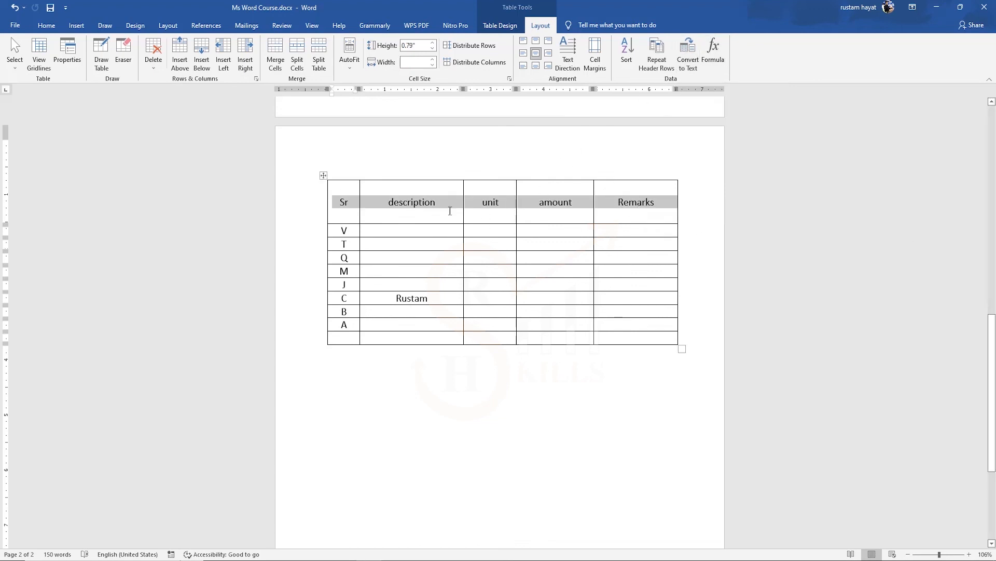
left_click(688, 52)
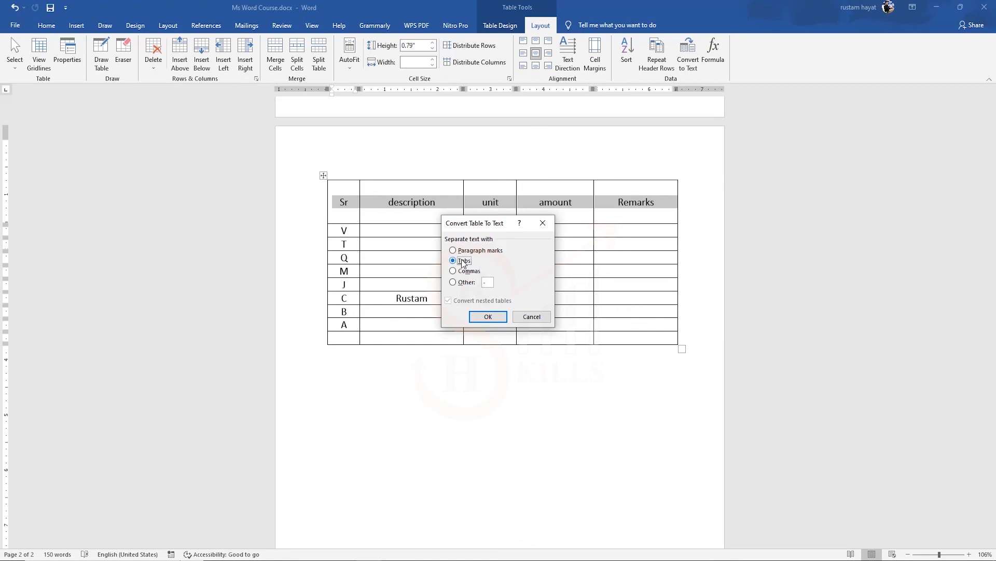
left_click(454, 271)
left_click(488, 316)
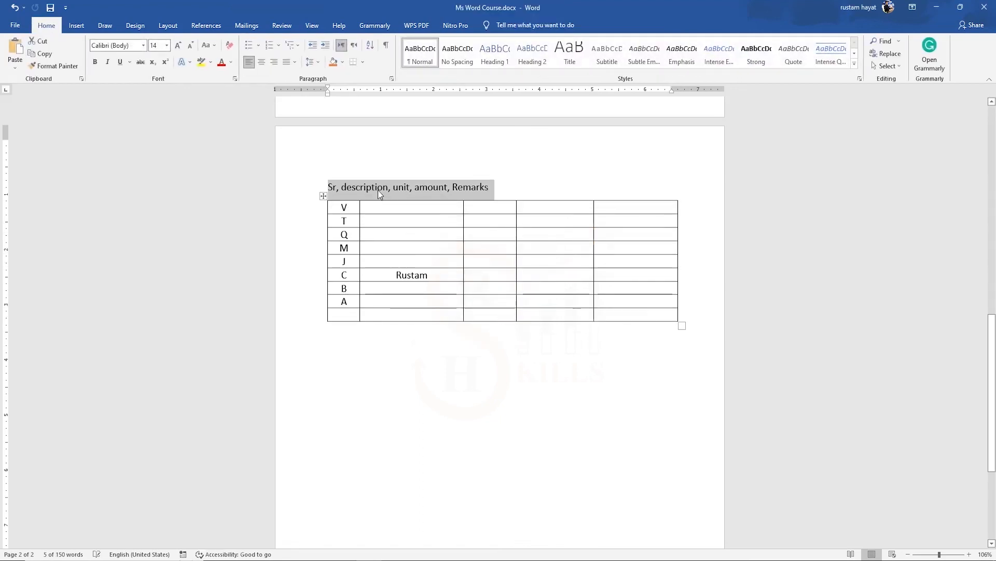
left_click(512, 178)
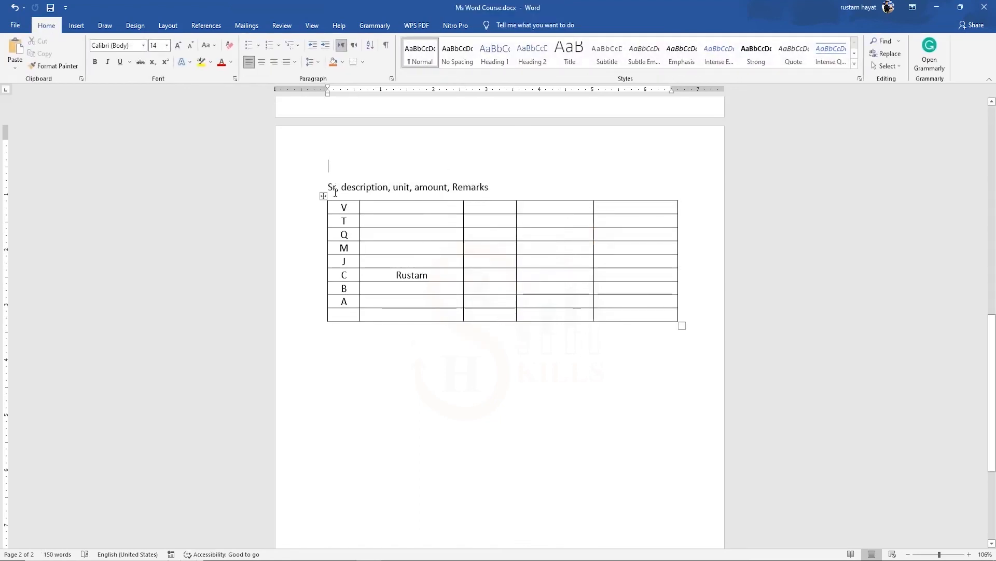
key("ctrl+z")
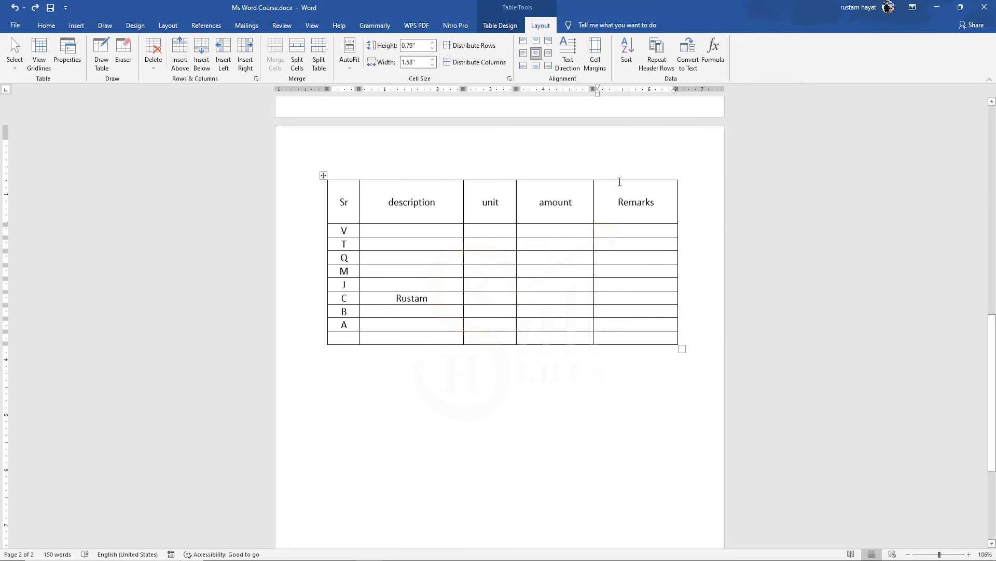
Step: Enter 456 and 265 in the unit cells of rows Q and M, and add them up in row J with the formula =SUM(ABOVE)
left_click(508, 258)
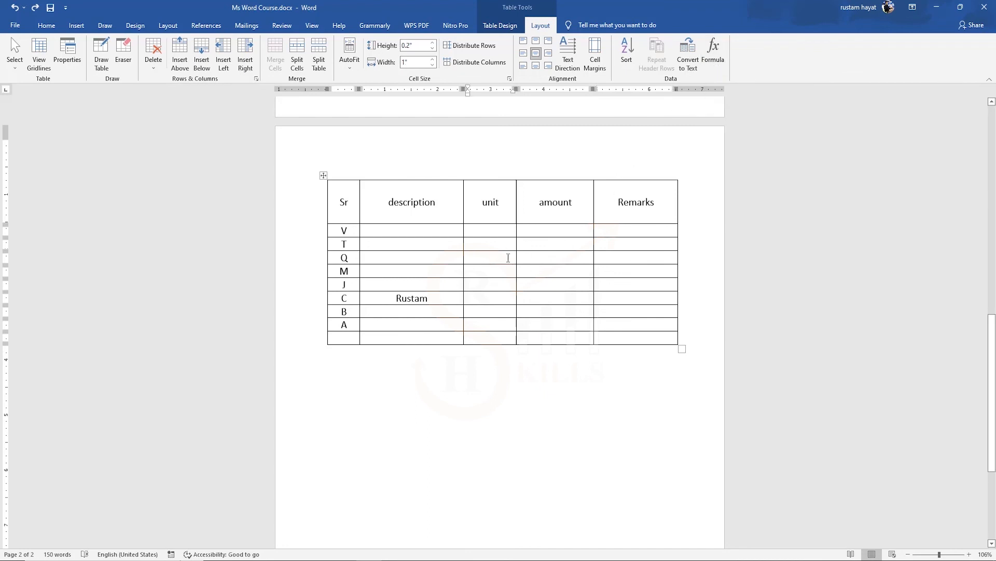
type("456")
left_click(494, 271)
type("265")
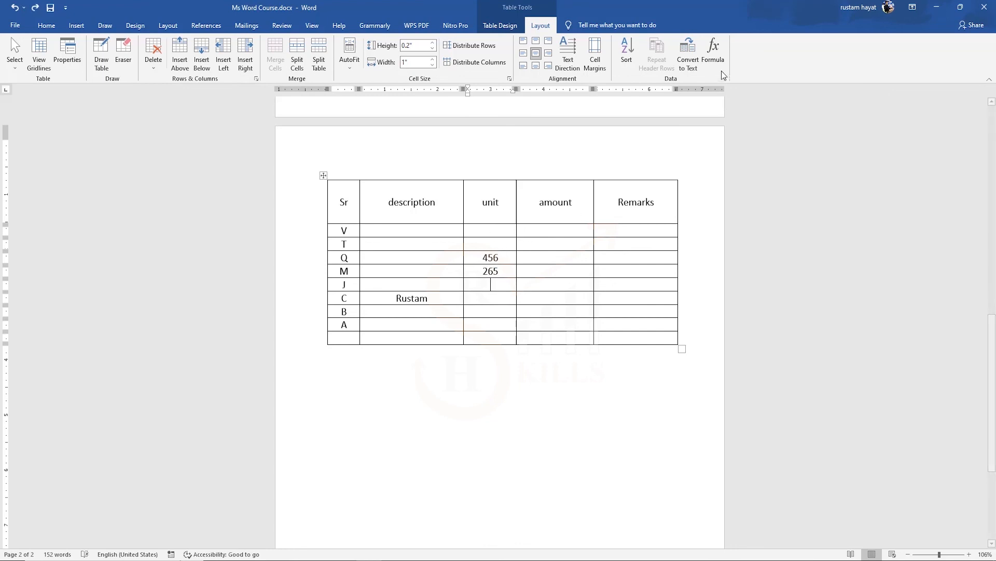
left_click(715, 58)
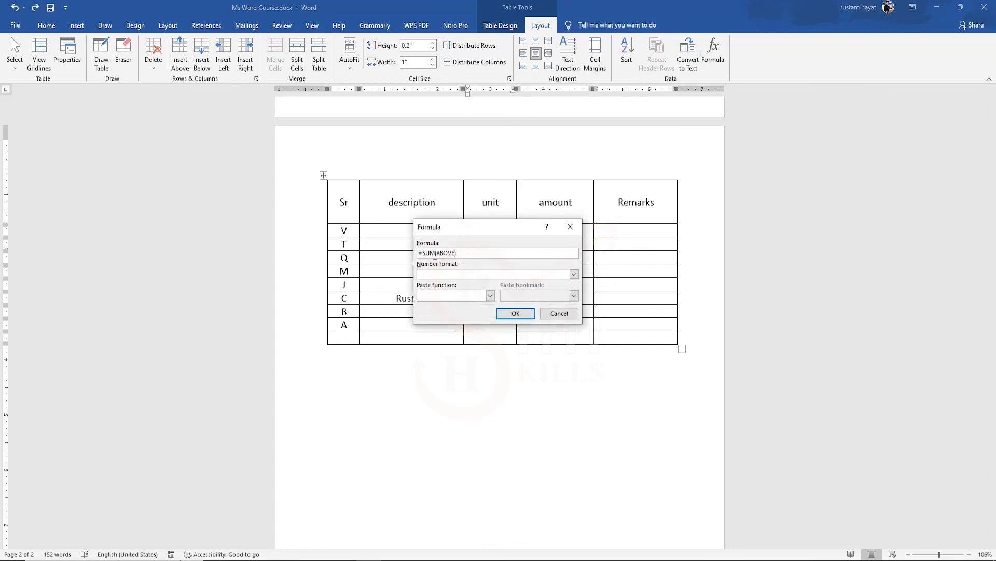
left_click(516, 314)
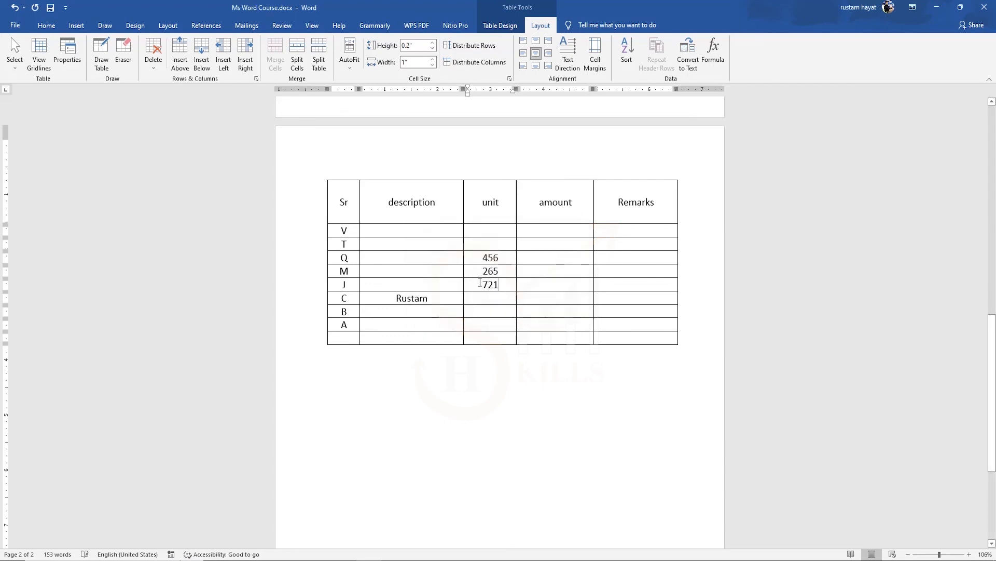
double_click(491, 284)
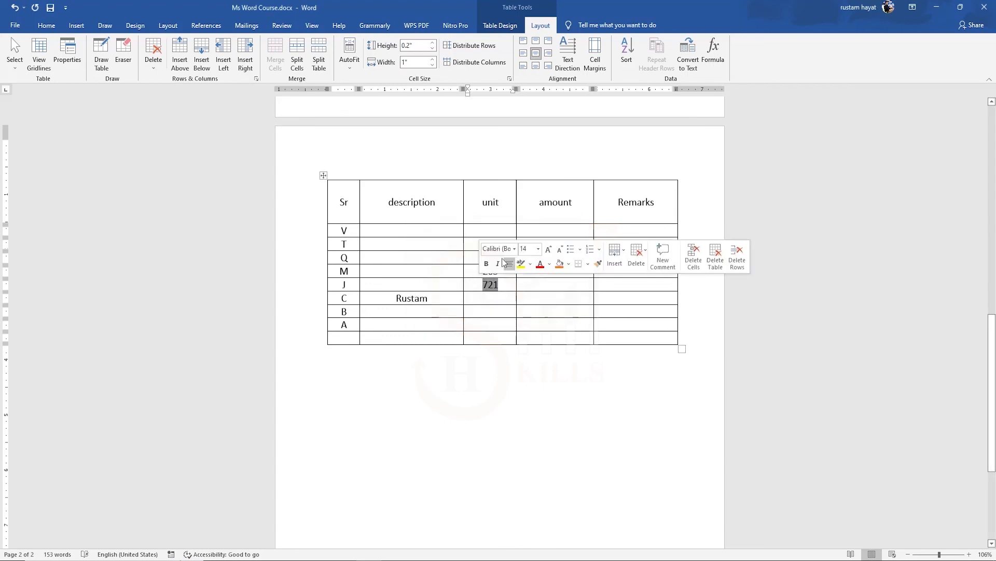
left_click(77, 26)
left_click(91, 68)
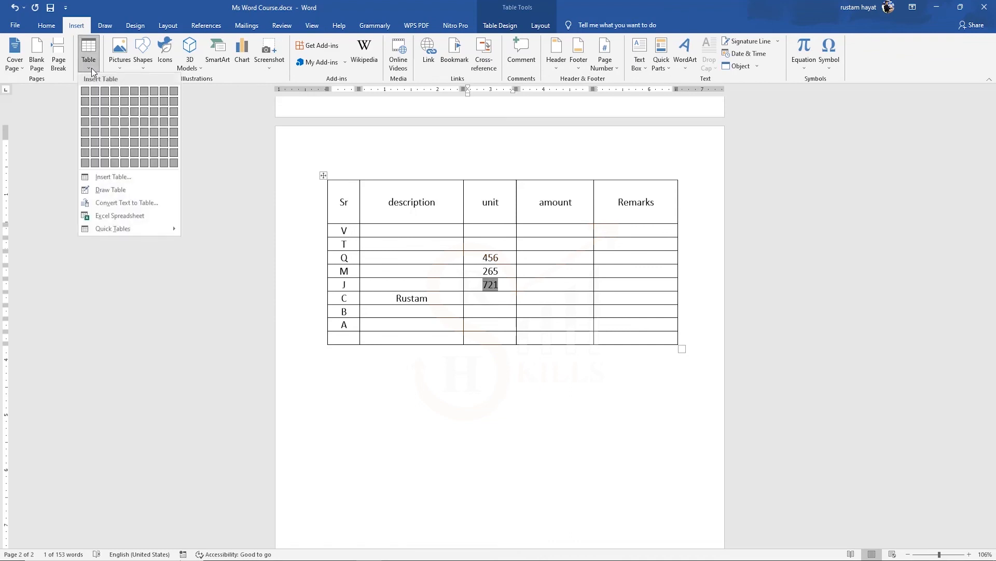
left_click(422, 276)
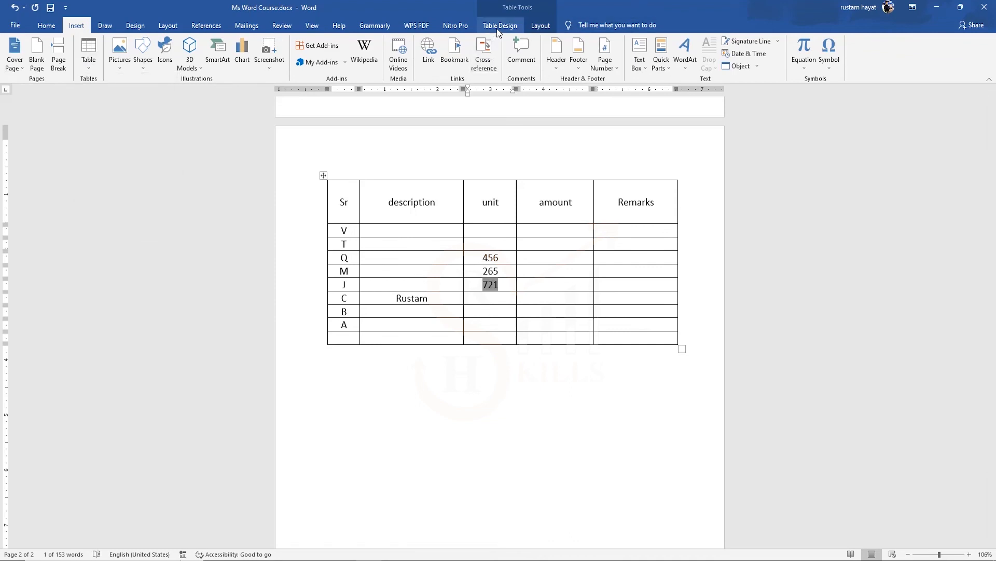